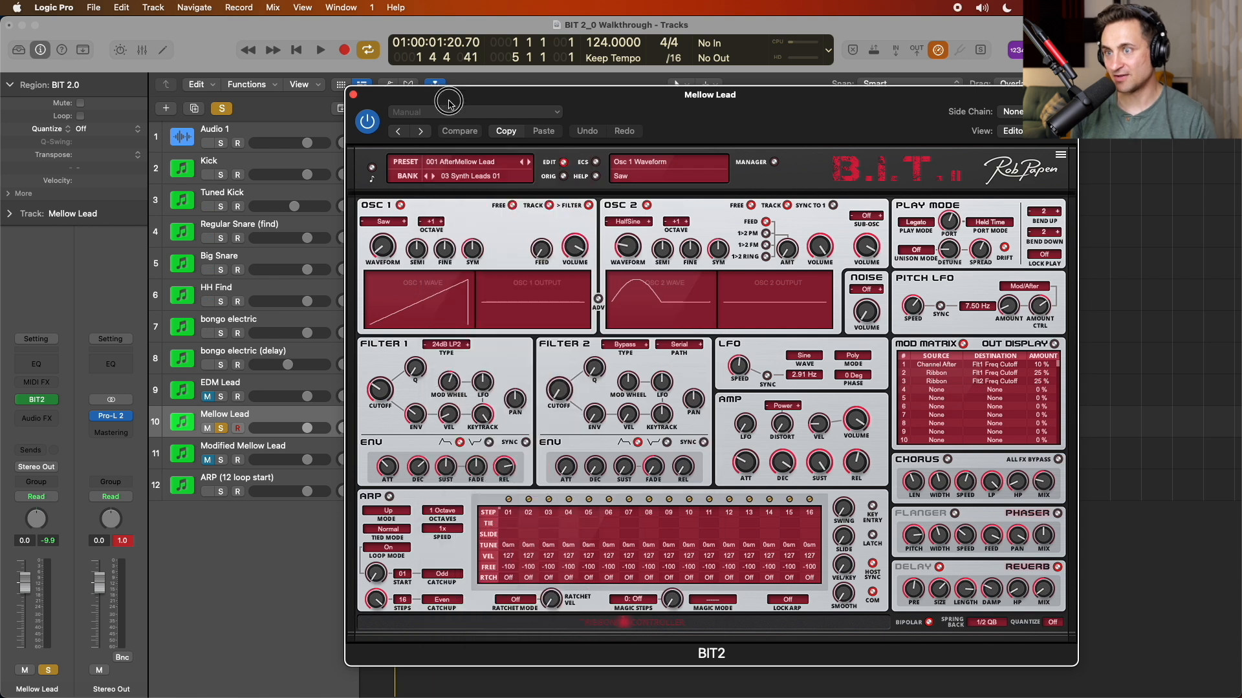
- Audition the soloed Mellow Lead loop with its AfterMellow Lead preset and copy the BIT2 plug-in settings
{"action": "left_click_drag", "start_coordinate": [382, 94], "coordinate": [563, 108]}
{"action": "key", "text": "space"}
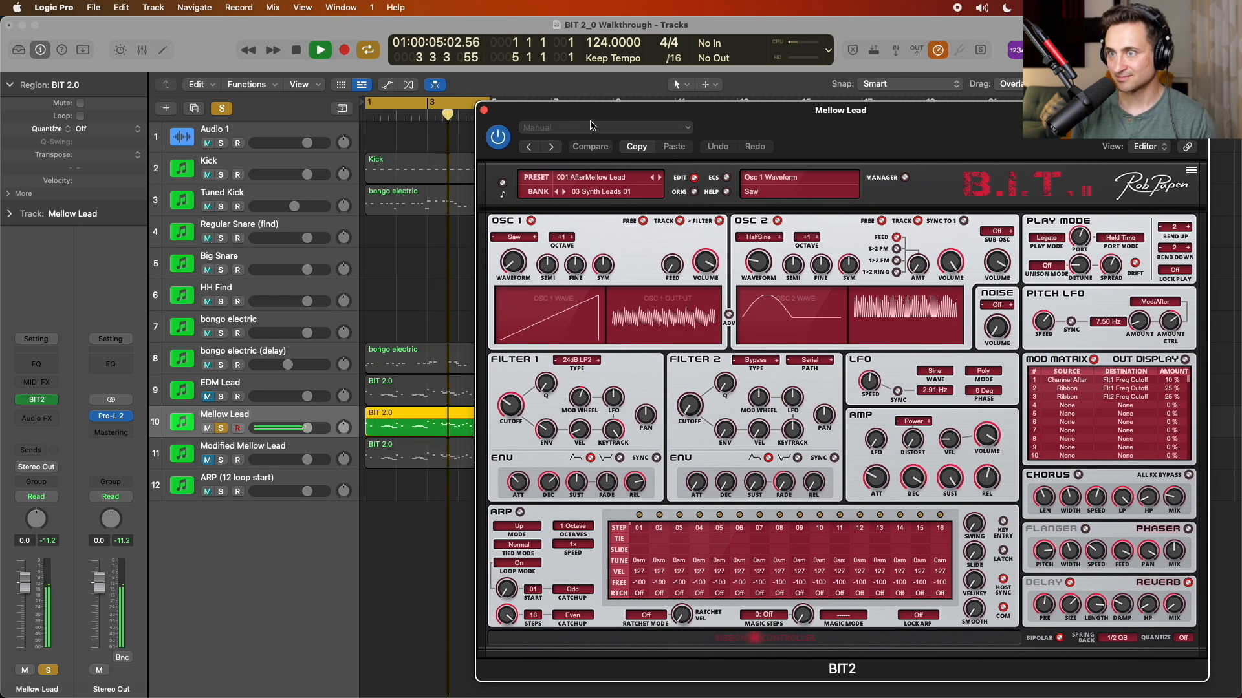
{"action": "left_click_drag", "start_coordinate": [579, 110], "coordinate": [378, 89]}
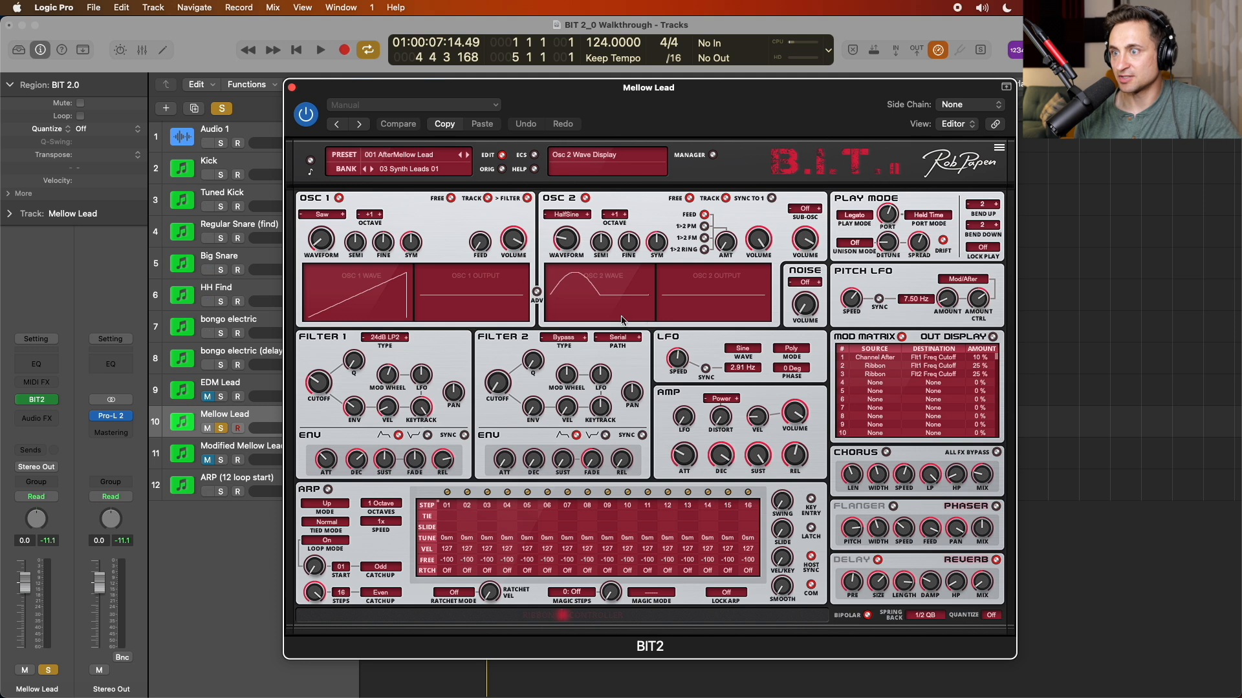
{"action": "left_click", "coordinate": [234, 415]}
{"action": "key", "text": "space"}
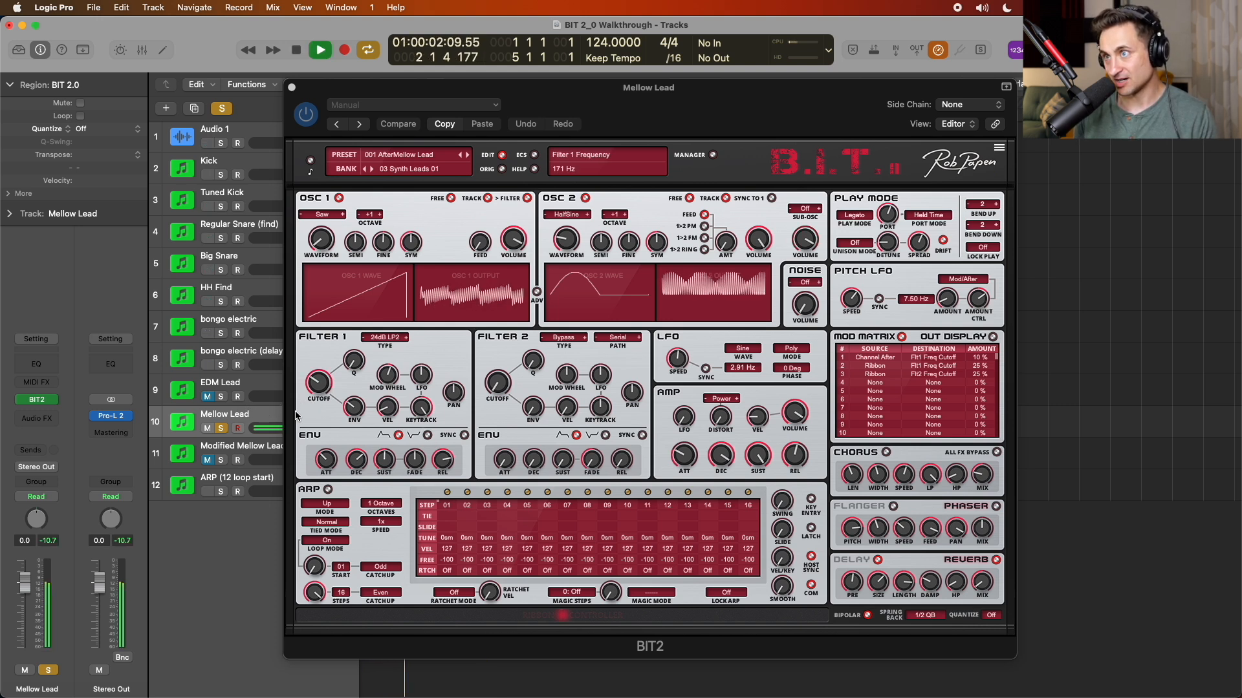
{"action": "left_click", "coordinate": [441, 123]}
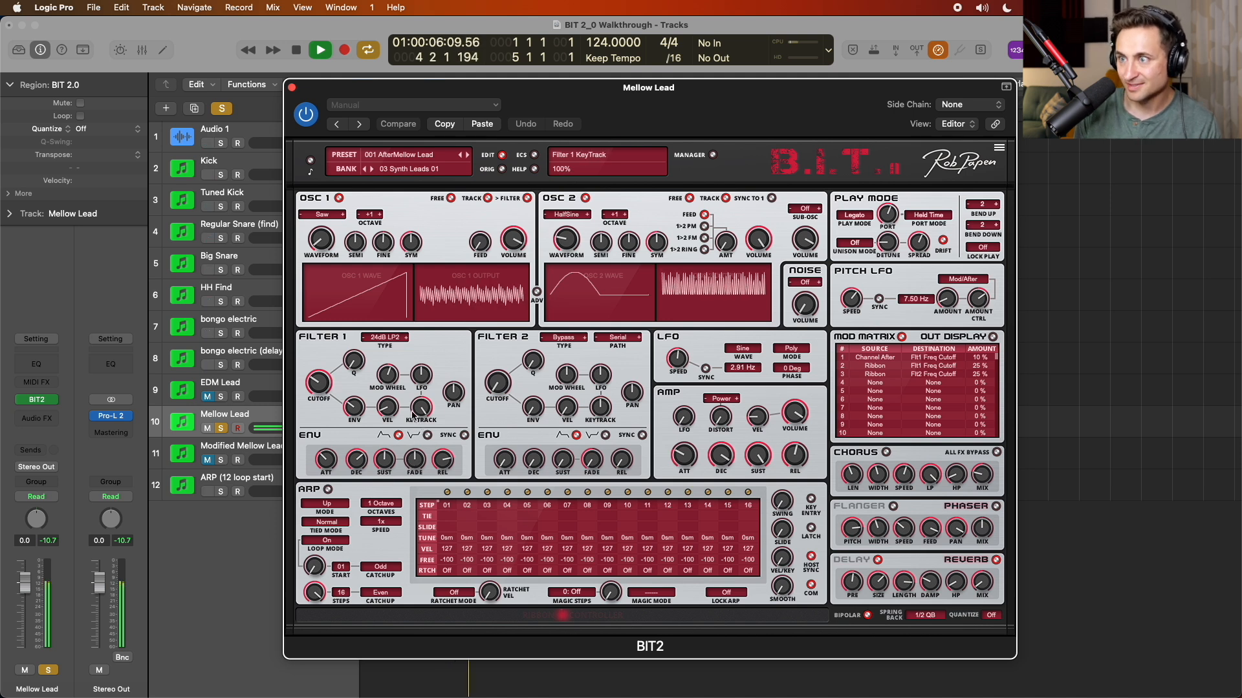
- Try different Filter 1 key tracking, amp distortion and amp envelope attack, decay and release amounts on the Mellow Lead
{"action": "left_click_drag", "start_coordinate": [420, 406], "coordinate": [405, 464]}
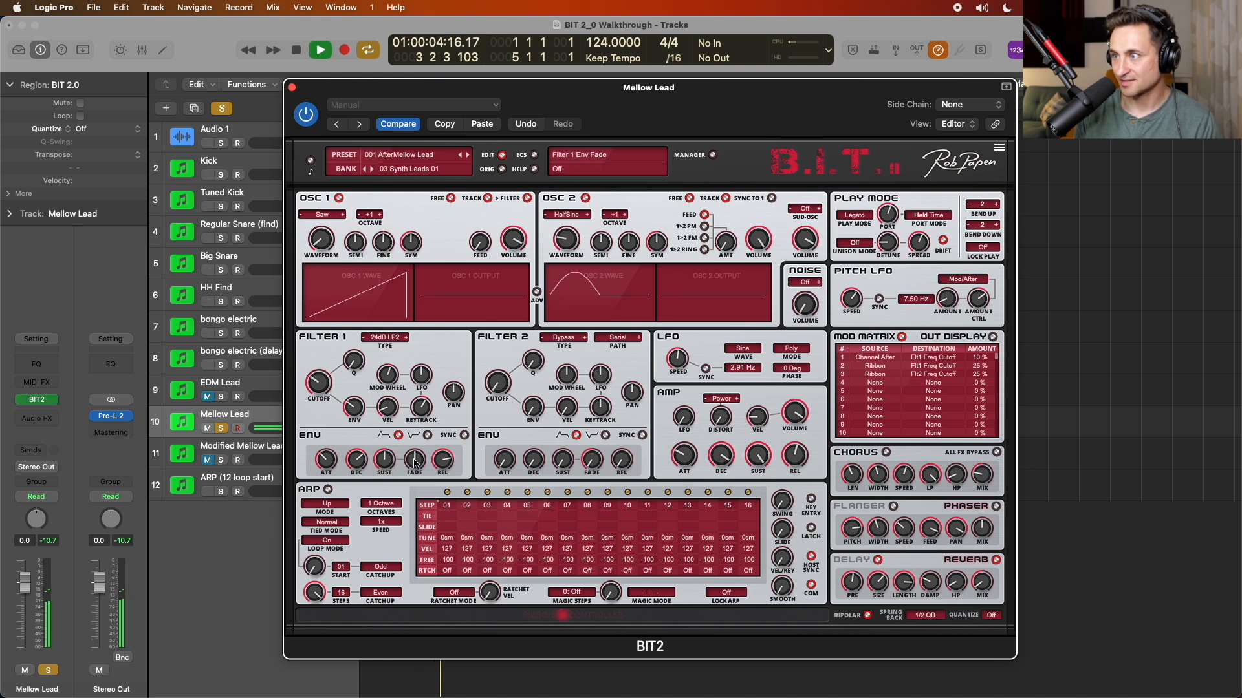
{"action": "left_click_drag", "start_coordinate": [795, 456], "coordinate": [795, 493]}
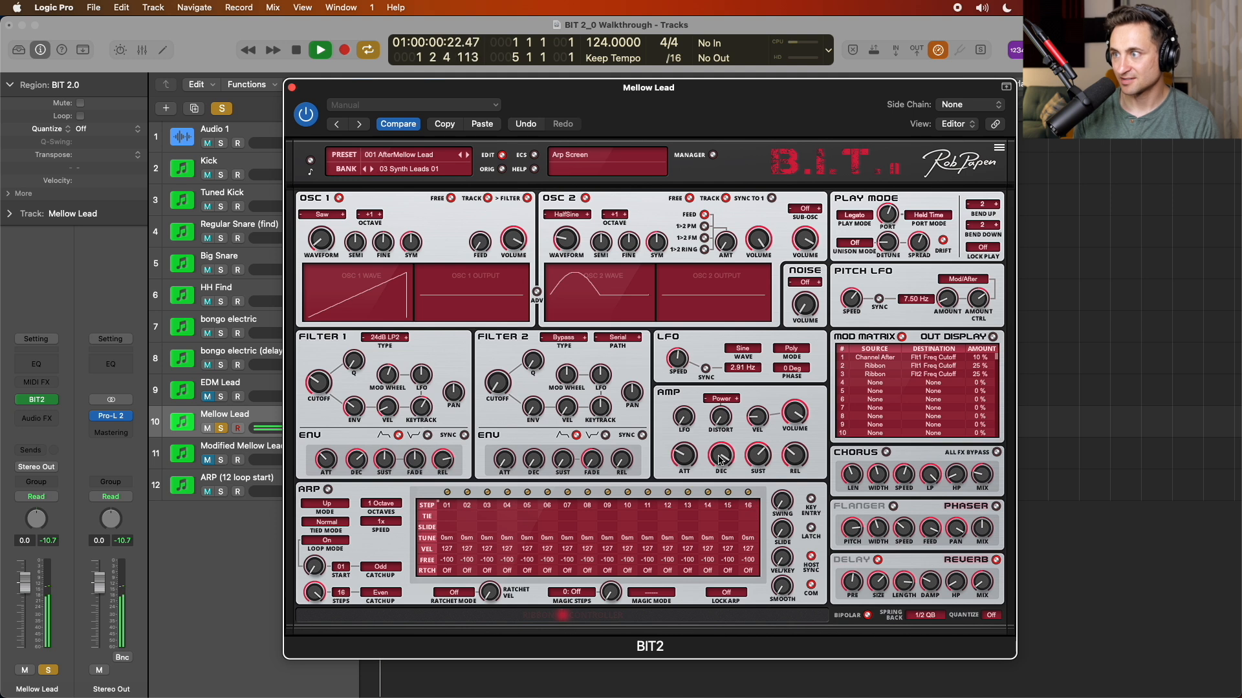
{"action": "left_click_drag", "start_coordinate": [720, 455], "coordinate": [718, 481]}
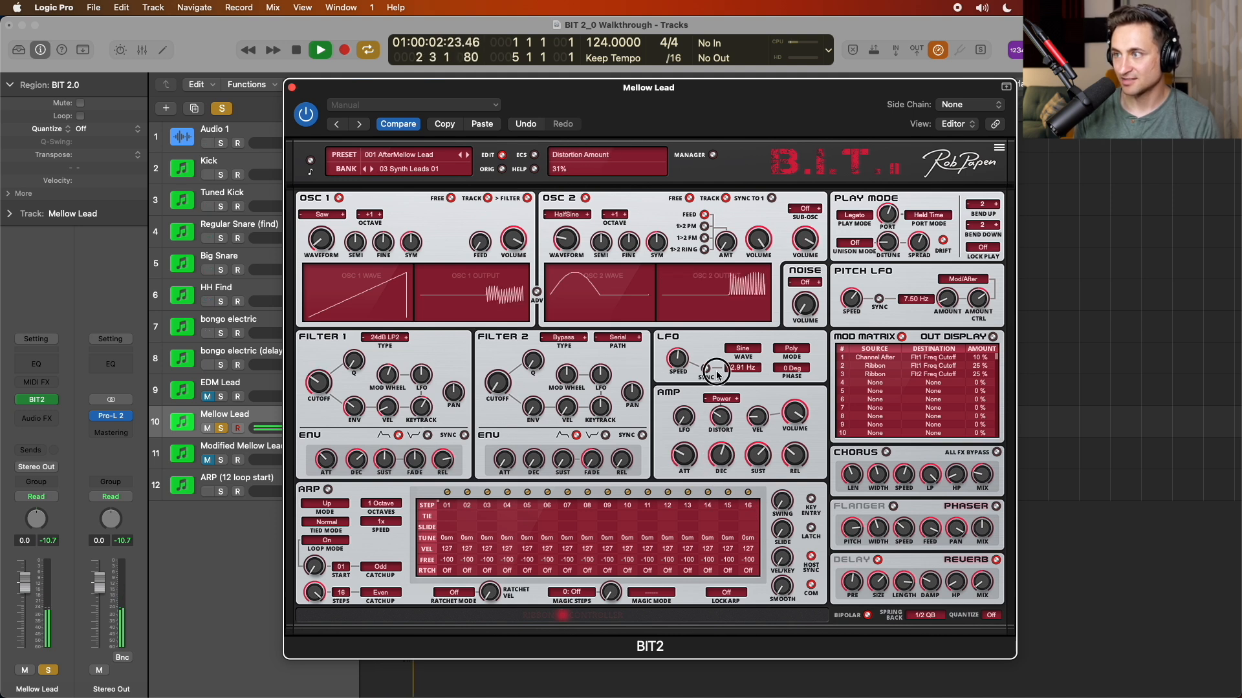
{"action": "left_click_drag", "start_coordinate": [716, 331], "coordinate": [724, 419]}
{"action": "left_click_drag", "start_coordinate": [693, 457], "coordinate": [691, 421]}
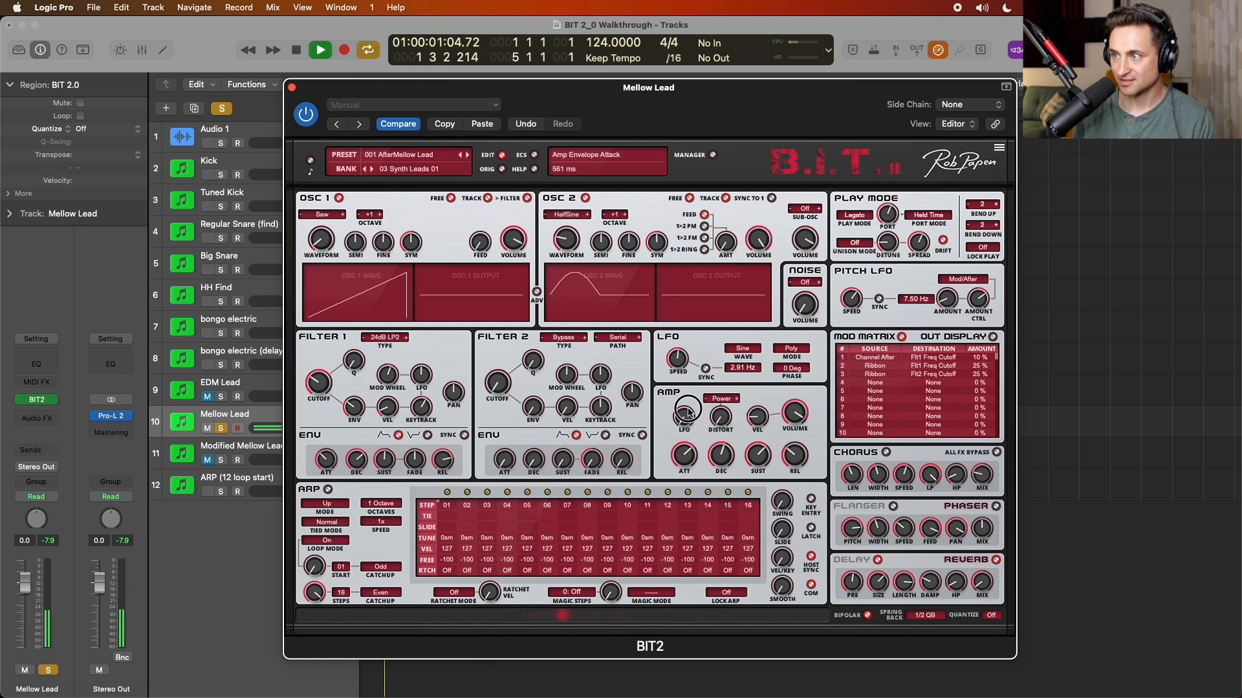
{"action": "left_click_drag", "start_coordinate": [689, 412], "coordinate": [694, 479]}
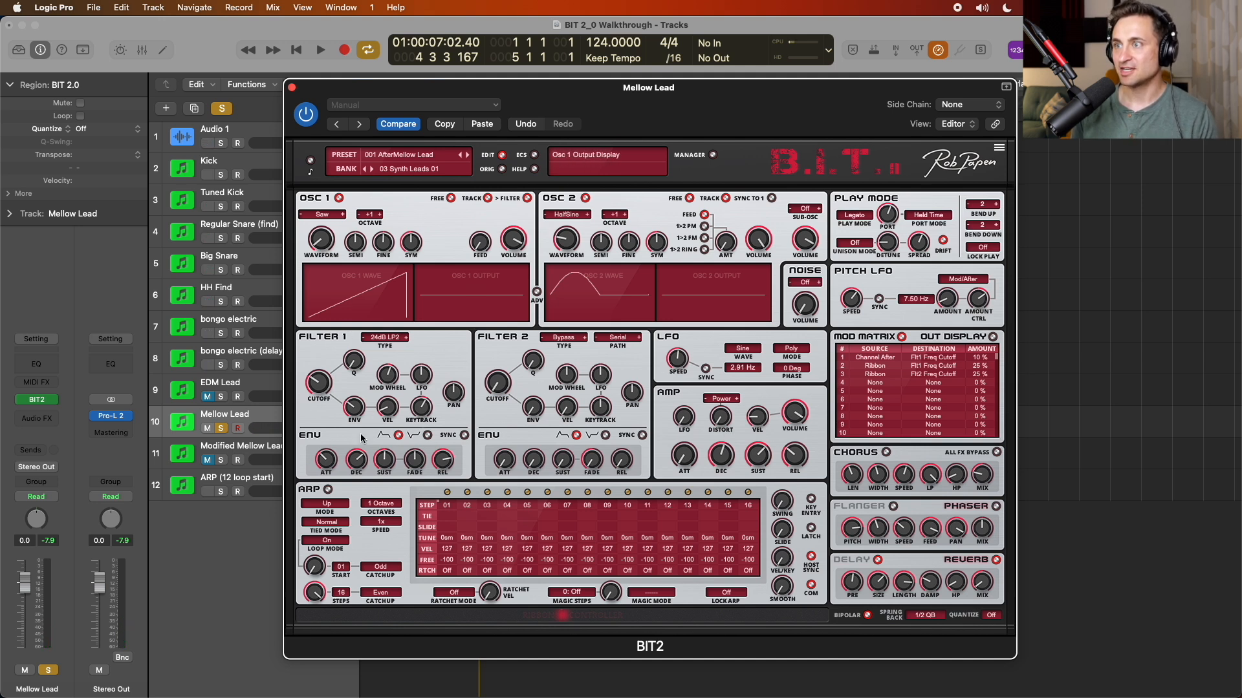
- Try the White Noise and SawSqr waveforms on Osc 1 of the Mellow Lead, checking the sound in playback
{"action": "left_click_drag", "start_coordinate": [323, 242], "coordinate": [321, 188]}
{"action": "key", "text": "space"}
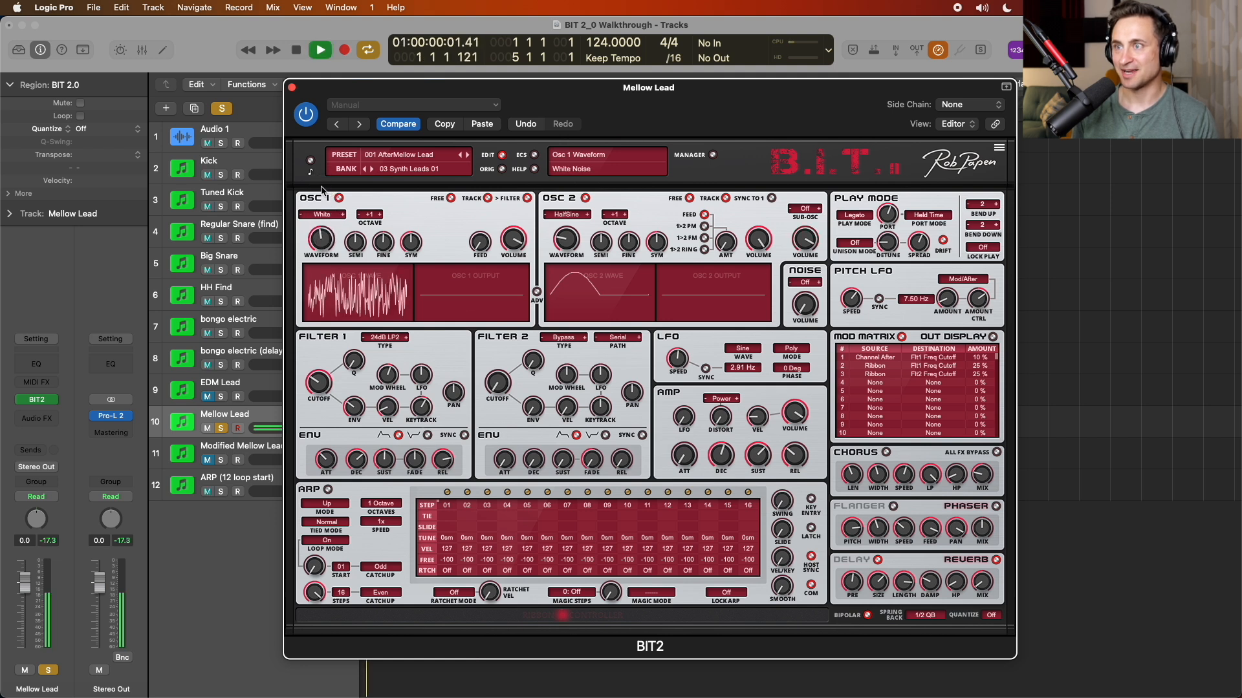
{"action": "mouse_move", "coordinate": [322, 239]}
{"action": "left_mouse_down"}
{"action": "mouse_move", "coordinate": [321, 226]}
{"action": "mouse_move", "coordinate": [323, 246]}
{"action": "left_mouse_up"}
{"action": "key", "text": "space"}
- Browse the BIT2 bank list and the preset list, including the Preset 1-32 group of 03 Synth Leads 01
{"action": "left_click_drag", "start_coordinate": [309, 88], "coordinate": [413, 88]}
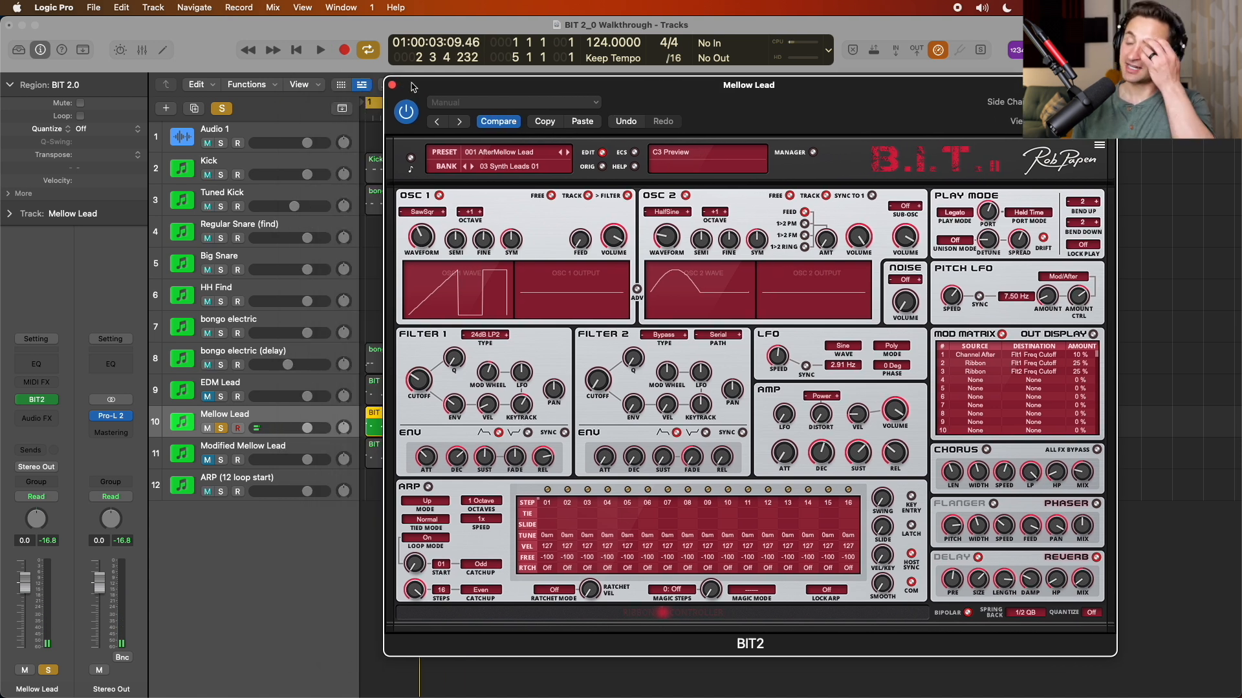
{"action": "left_click_drag", "start_coordinate": [414, 88], "coordinate": [382, 83]}
{"action": "left_click", "coordinate": [453, 148]}
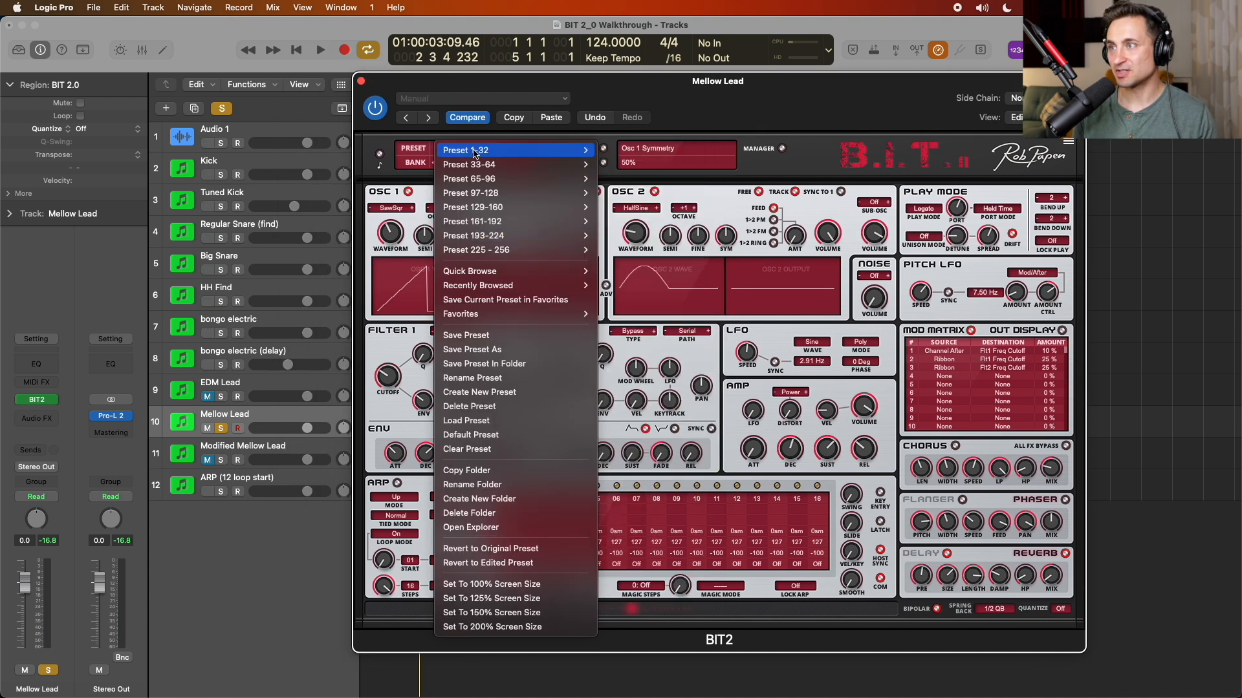
{"action": "mouse_move", "coordinate": [510, 234]}
{"action": "left_click", "coordinate": [474, 95]}
{"action": "left_click", "coordinate": [462, 164]}
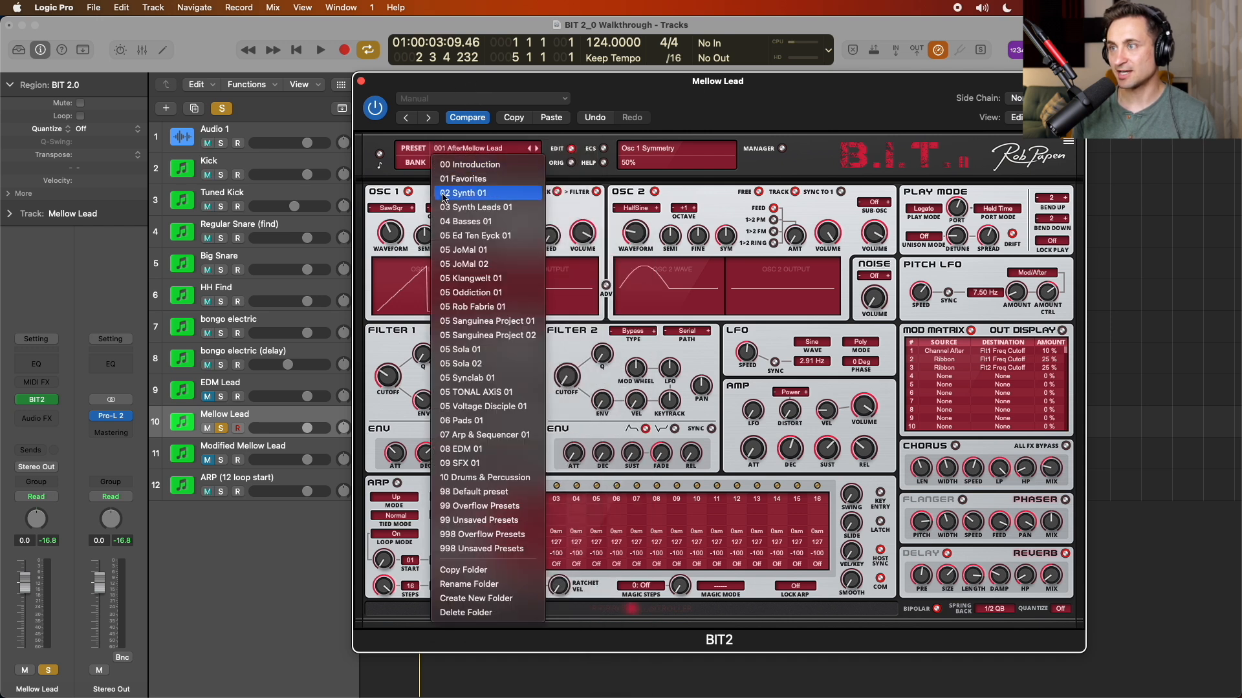
{"action": "left_click", "coordinate": [476, 207]}
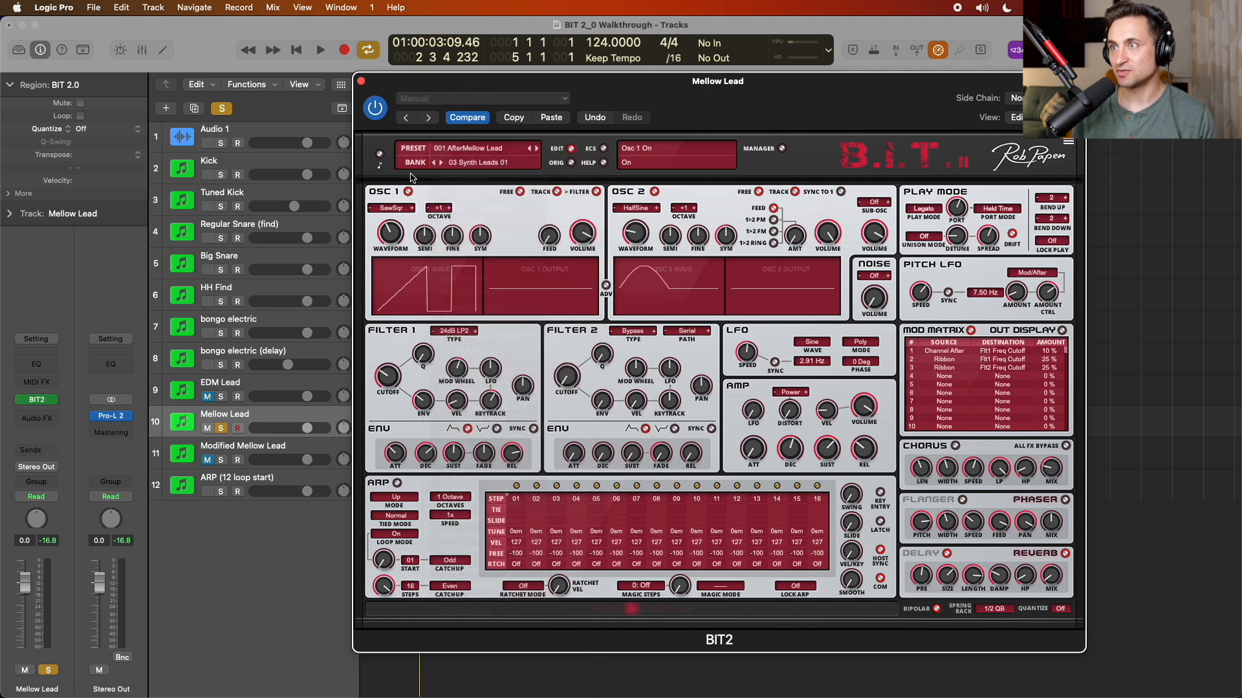
{"action": "left_click", "coordinate": [506, 165]}
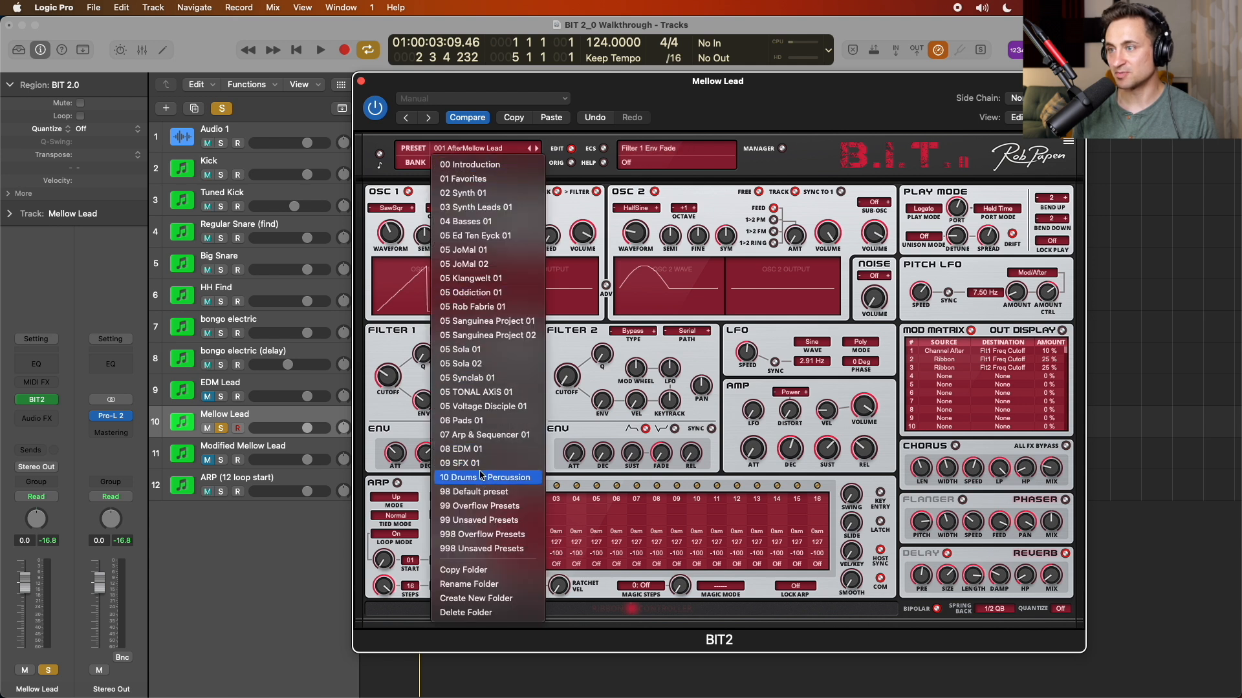
{"action": "left_click", "coordinate": [467, 140]}
{"action": "left_click", "coordinate": [467, 148]}
{"action": "mouse_move", "coordinate": [467, 150]}
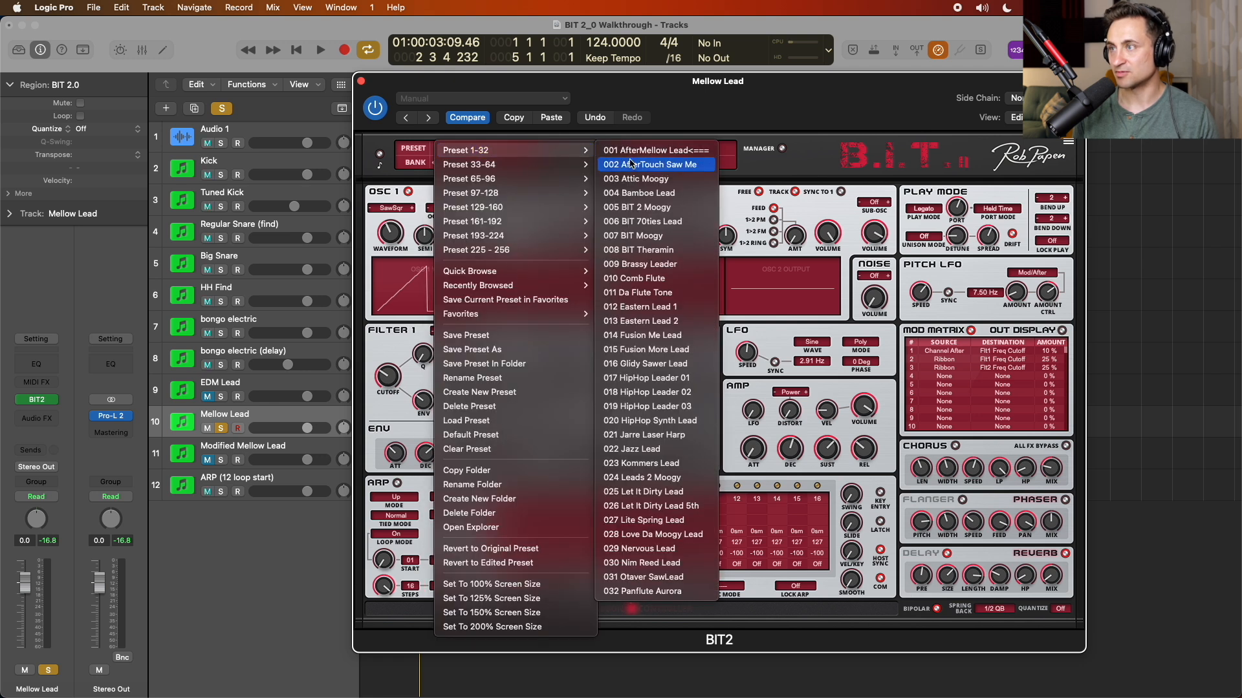
{"action": "left_click", "coordinate": [518, 143]}
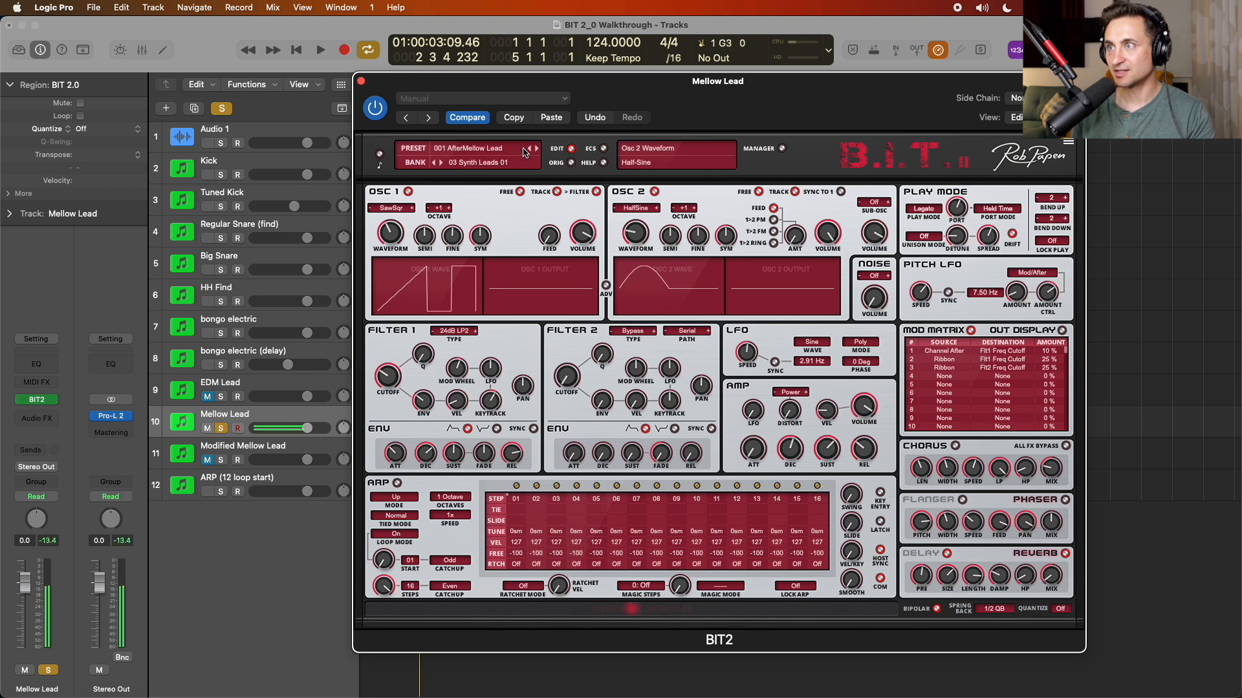
- Audition the 03 Synth Leads 01 presets one after another up to 006 BIT 70ties Lead
{"action": "left_click", "coordinate": [536, 149]}
{"action": "left_click", "coordinate": [536, 149]}
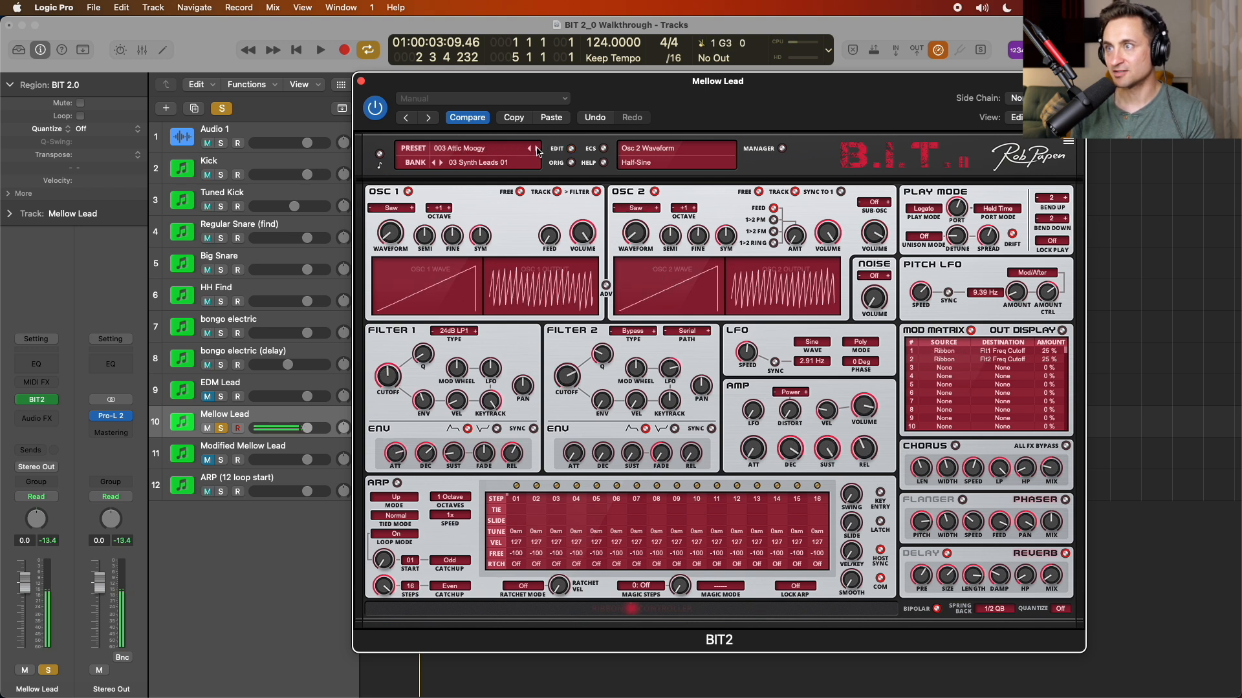
{"action": "left_click", "coordinate": [537, 150]}
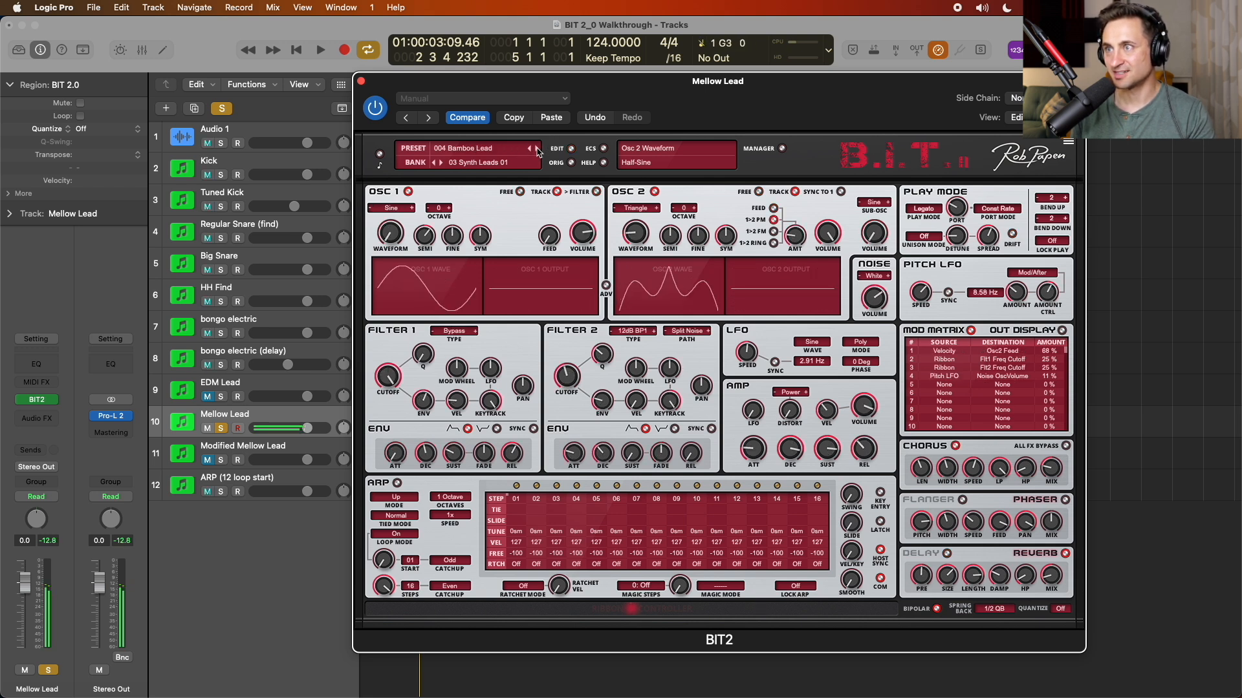
{"action": "left_click", "coordinate": [536, 150]}
{"action": "left_click", "coordinate": [537, 149]}
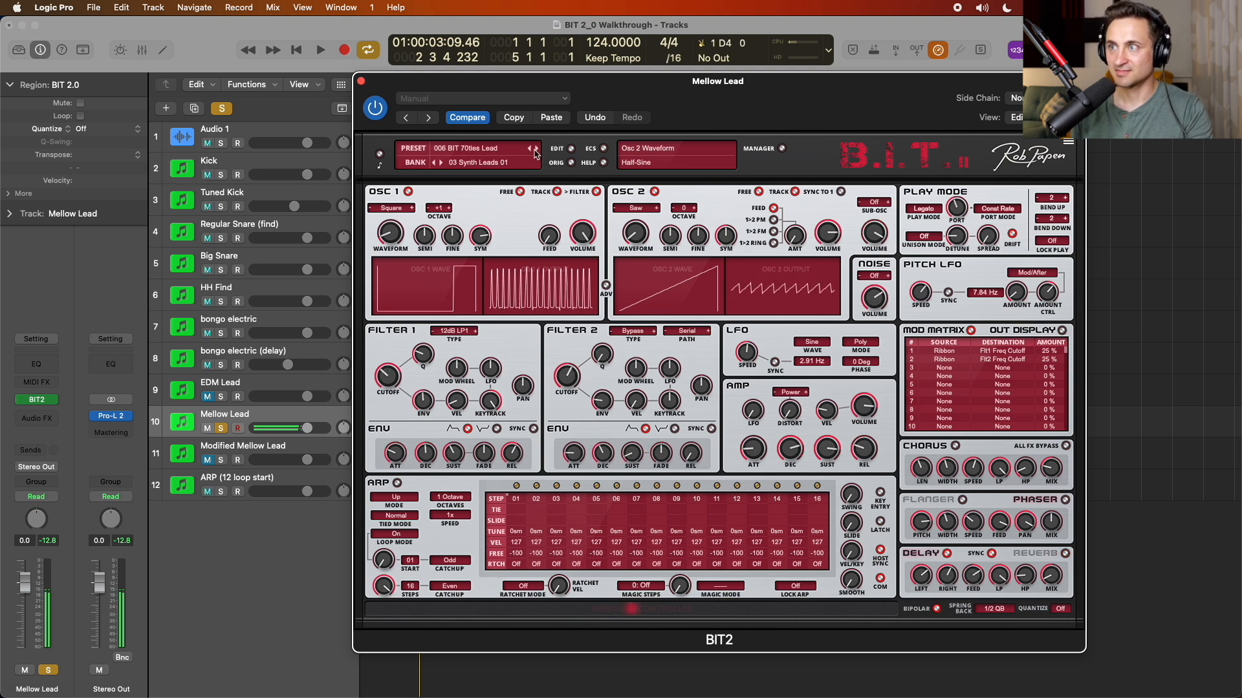
- Try the 06 Pads 01 bank with A Space Trip Pad, and restore the plug-in's original sound with Compare
{"action": "left_click", "coordinate": [519, 163]}
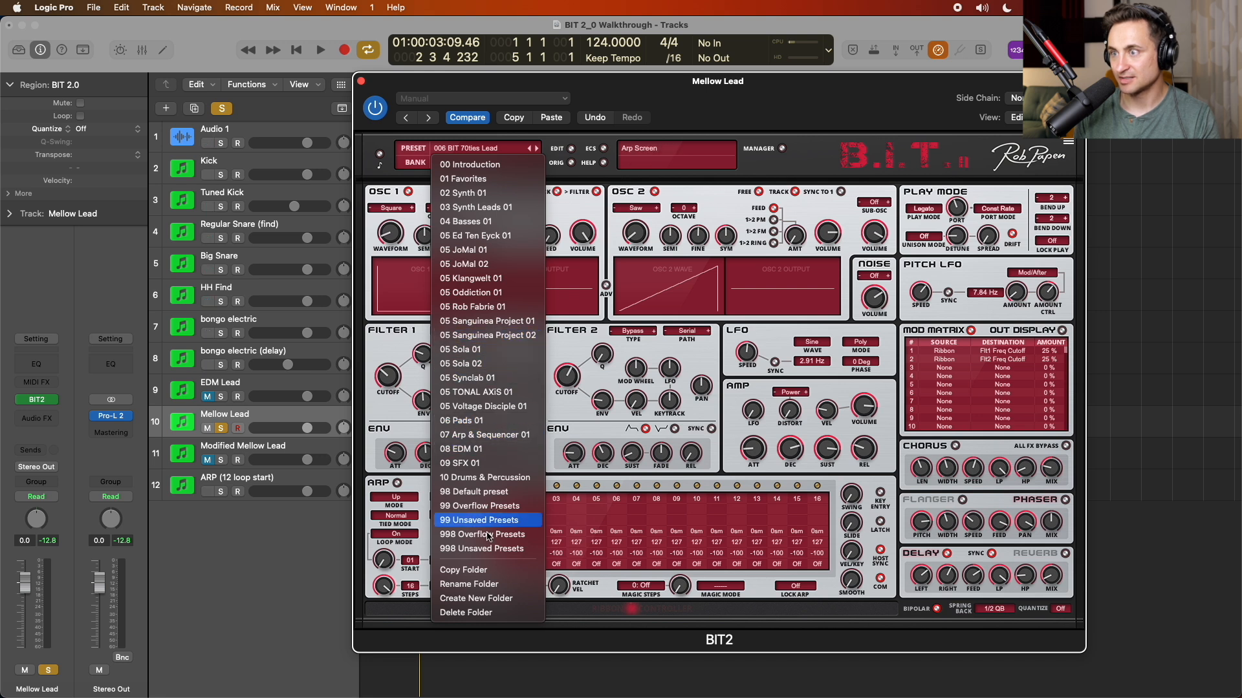
{"action": "left_click", "coordinate": [478, 423]}
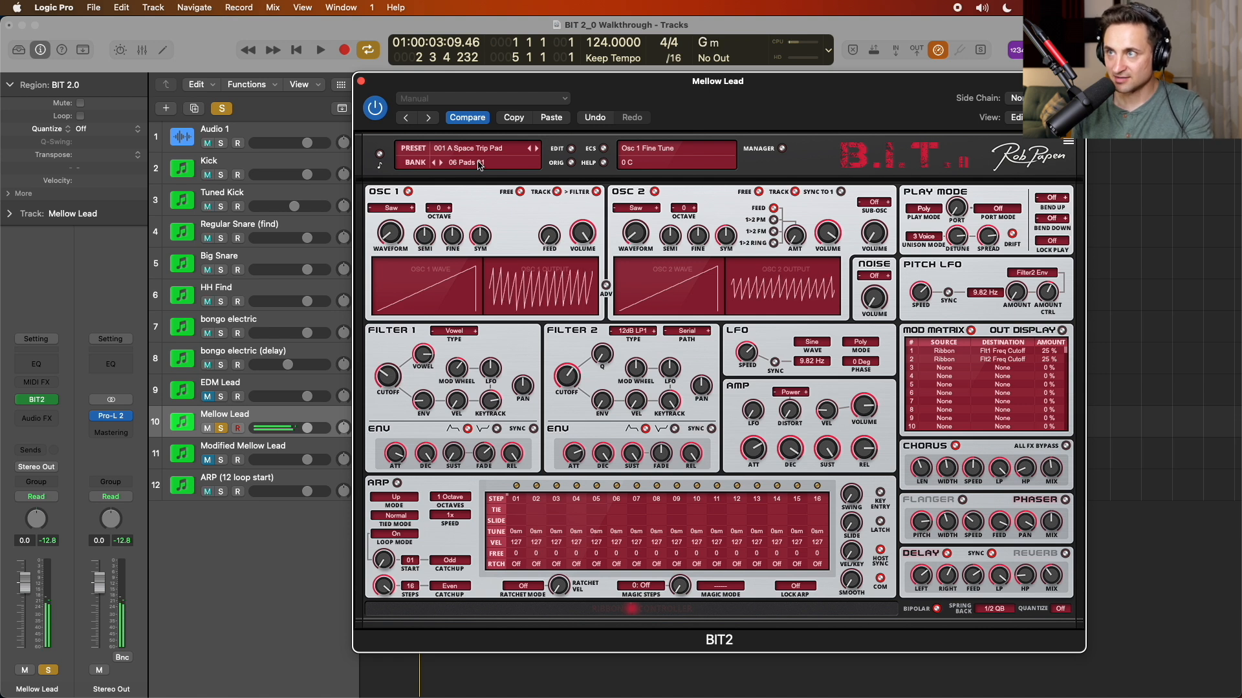
{"action": "left_click", "coordinate": [479, 119]}
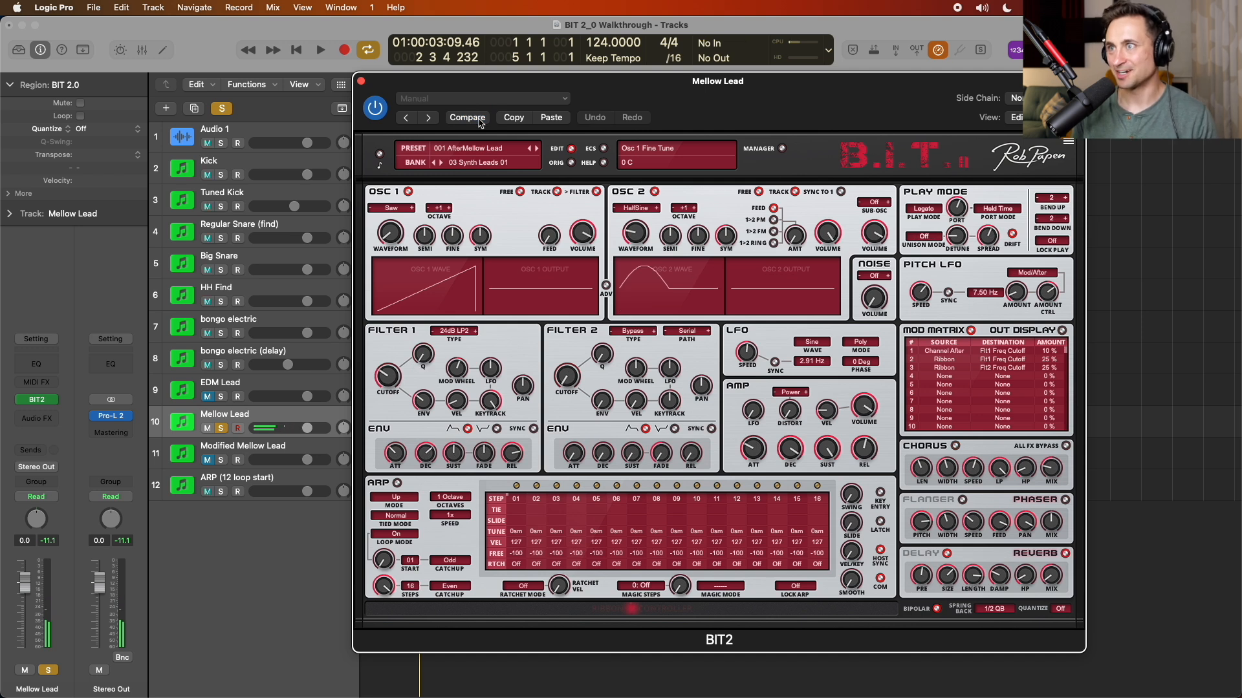
- Close the Mellow Lead plug-in window and play the loop from bar 1
{"action": "left_click_drag", "start_coordinate": [398, 86], "coordinate": [410, 106]}
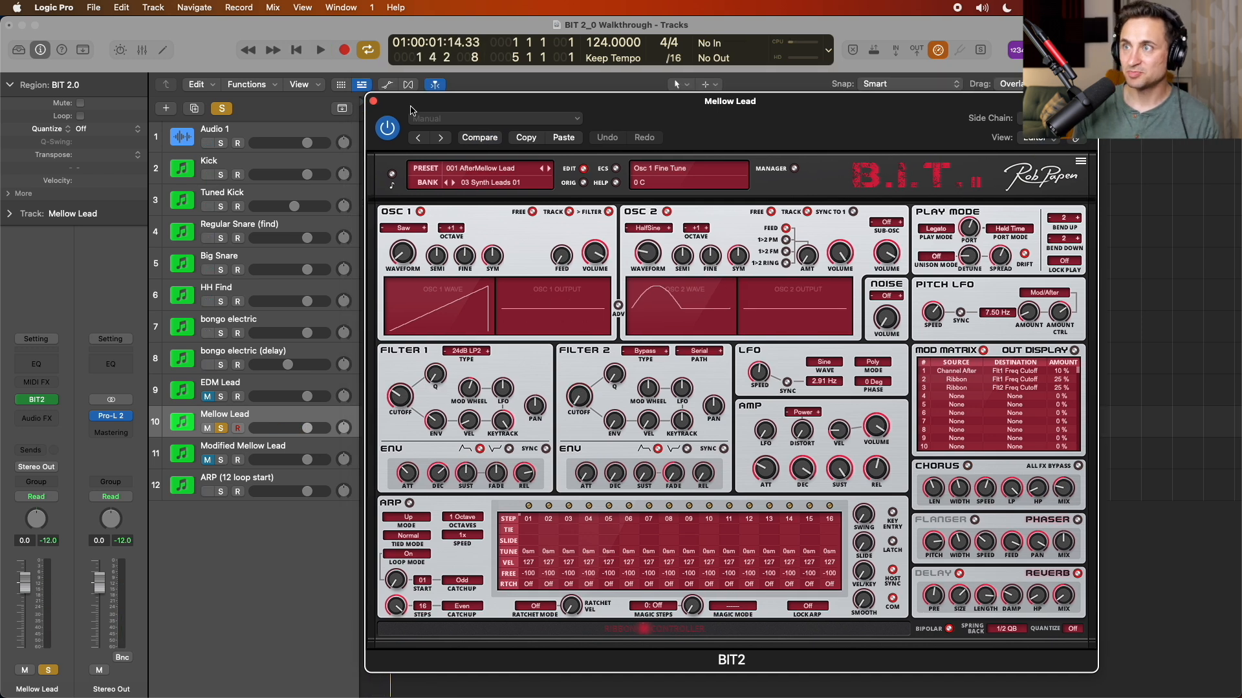
{"action": "left_click", "coordinate": [374, 101]}
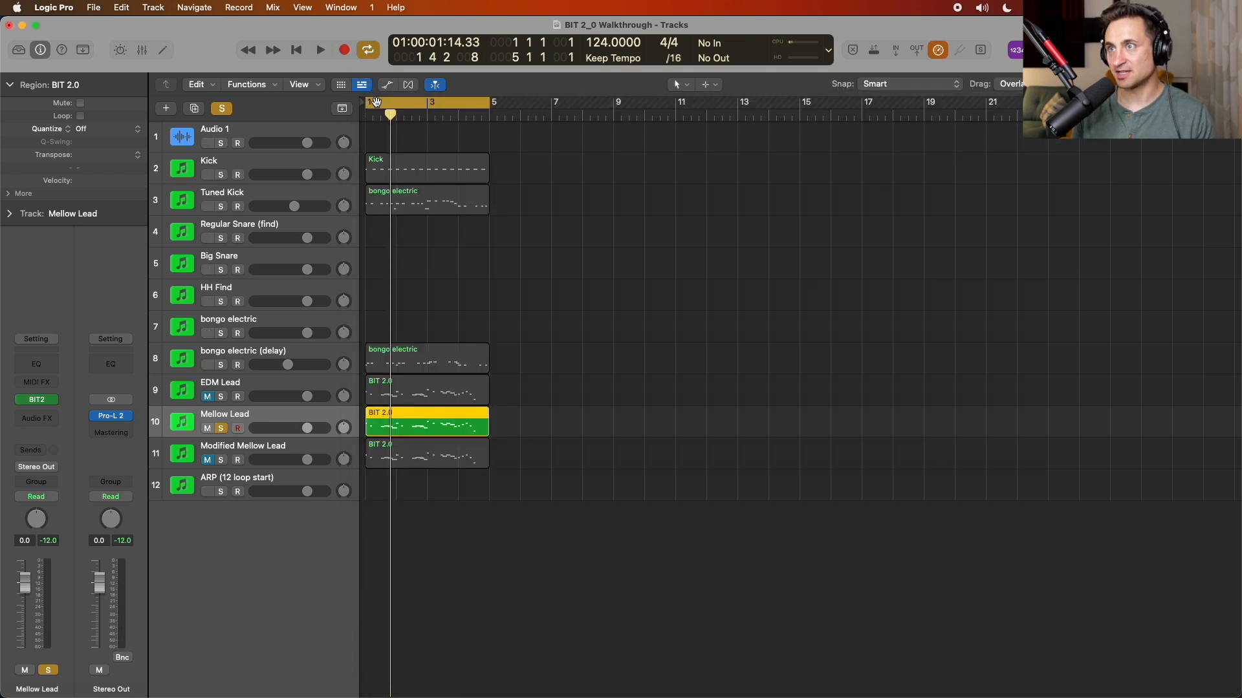
{"action": "left_click", "coordinate": [366, 117]}
{"action": "key", "text": "space"}
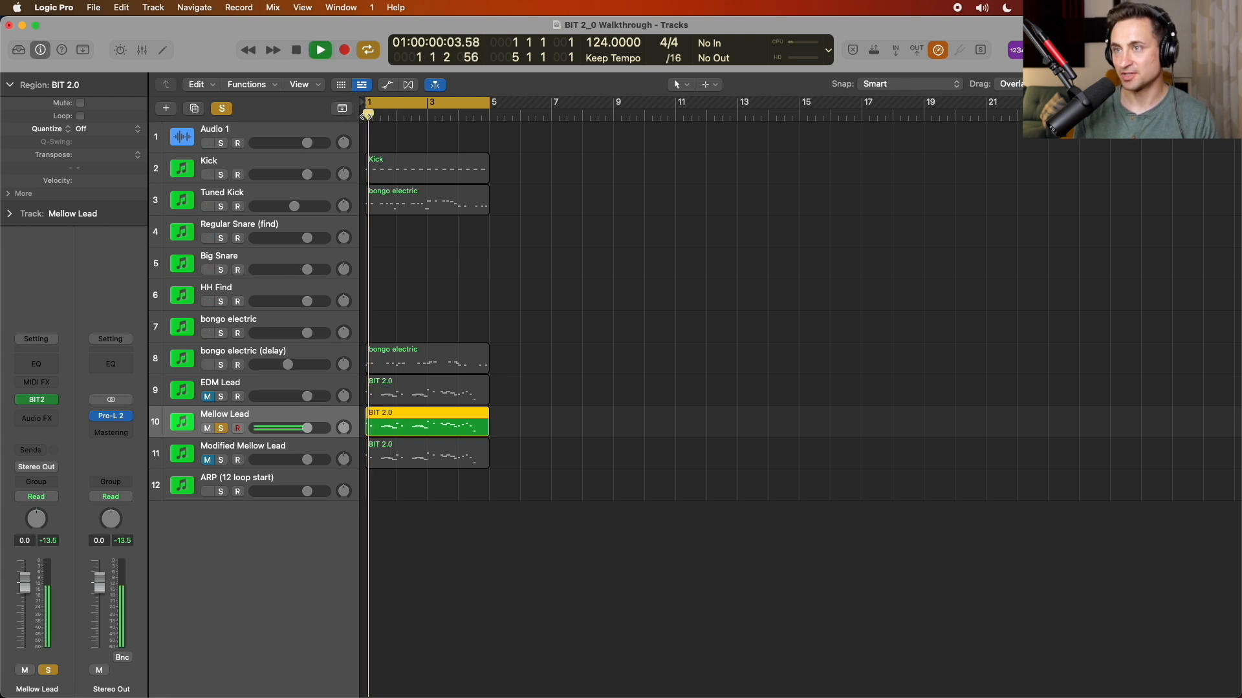
- Open the BIT2 plug-in of the Tuned Kick track and solo that track
{"action": "left_click", "coordinate": [284, 198]}
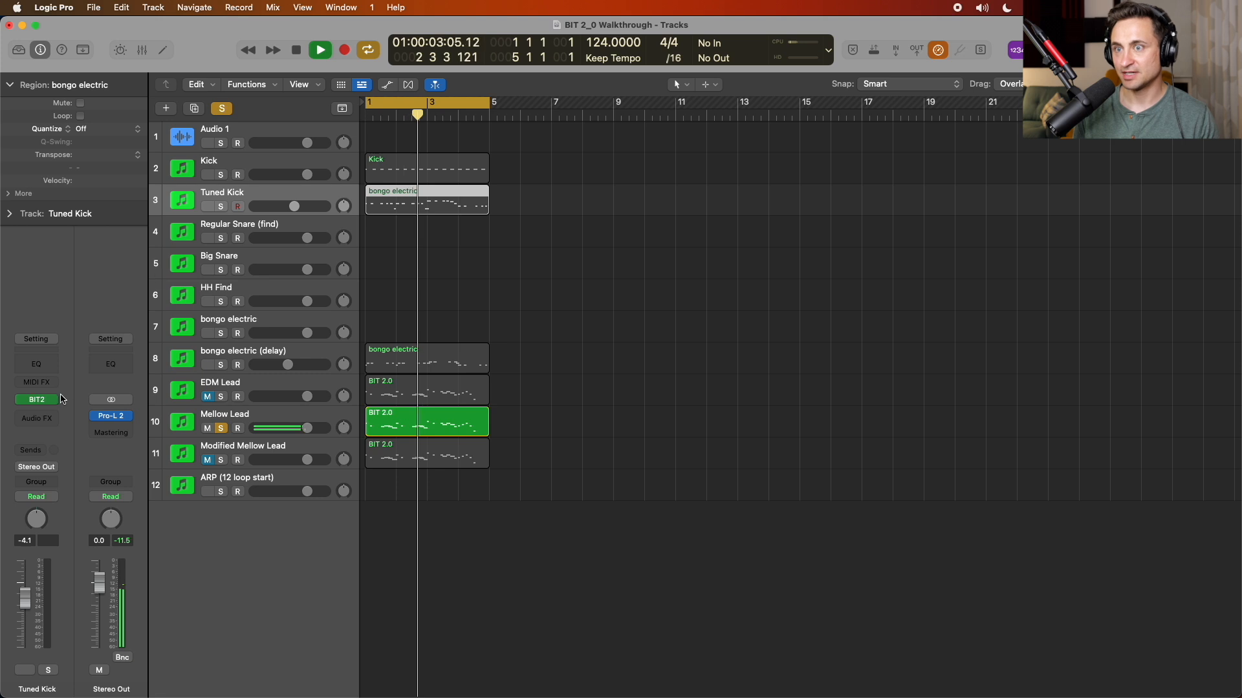
{"action": "left_click", "coordinate": [38, 400]}
{"action": "left_click_drag", "start_coordinate": [514, 133], "coordinate": [548, 109]}
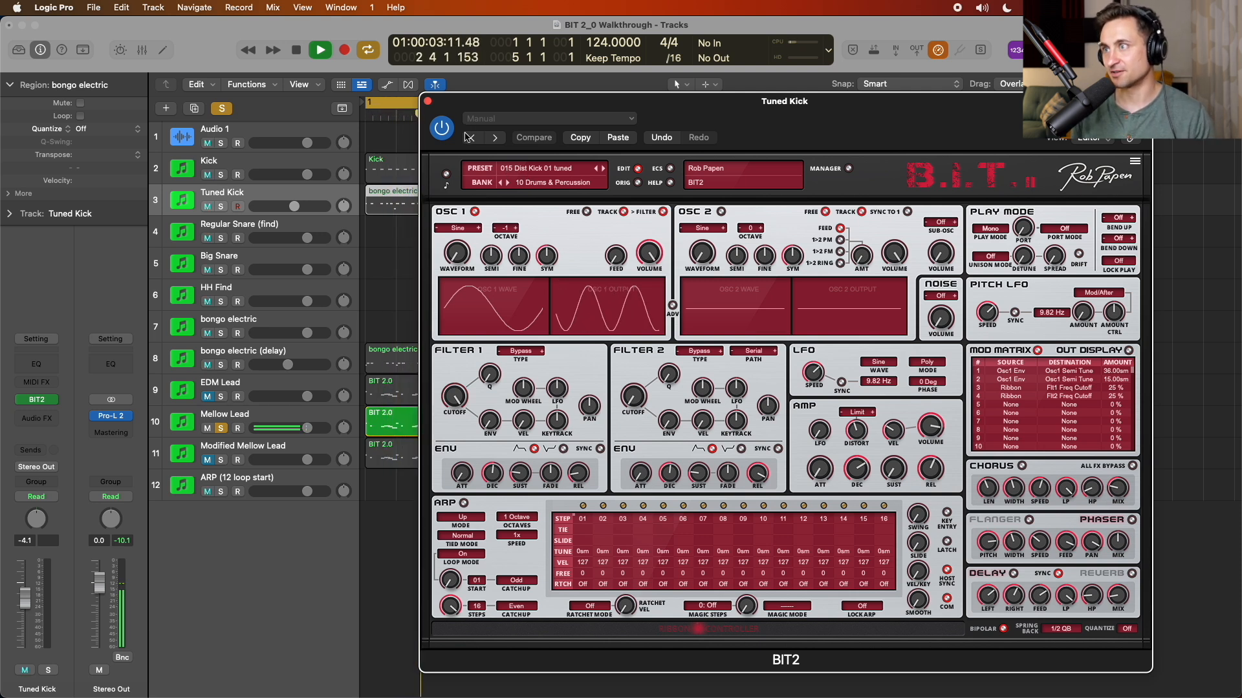
{"action": "key", "text": "s"}
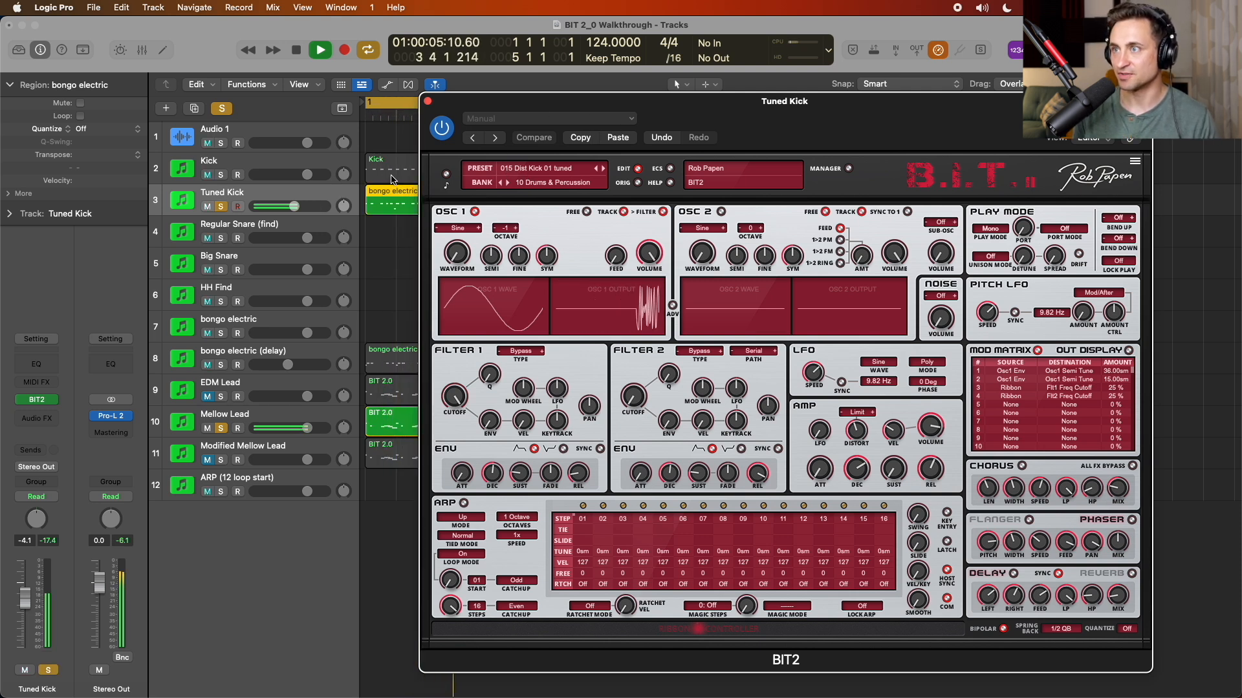
- Remove the solo from the Mellow Lead track and play the Tuned Kick's bongo electric region on its own
{"action": "left_click", "coordinate": [386, 223]}
{"action": "left_click", "coordinate": [389, 200]}
{"action": "key", "text": "space"}
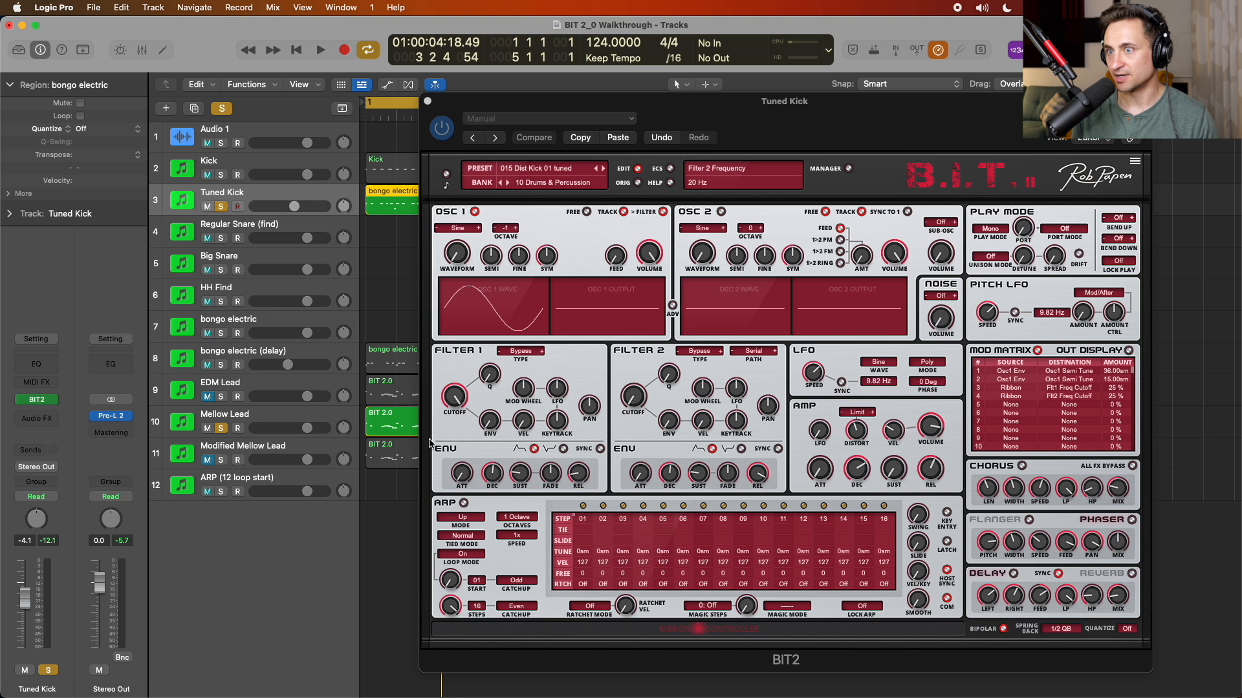
{"action": "left_click", "coordinate": [221, 428]}
{"action": "key", "text": "space"}
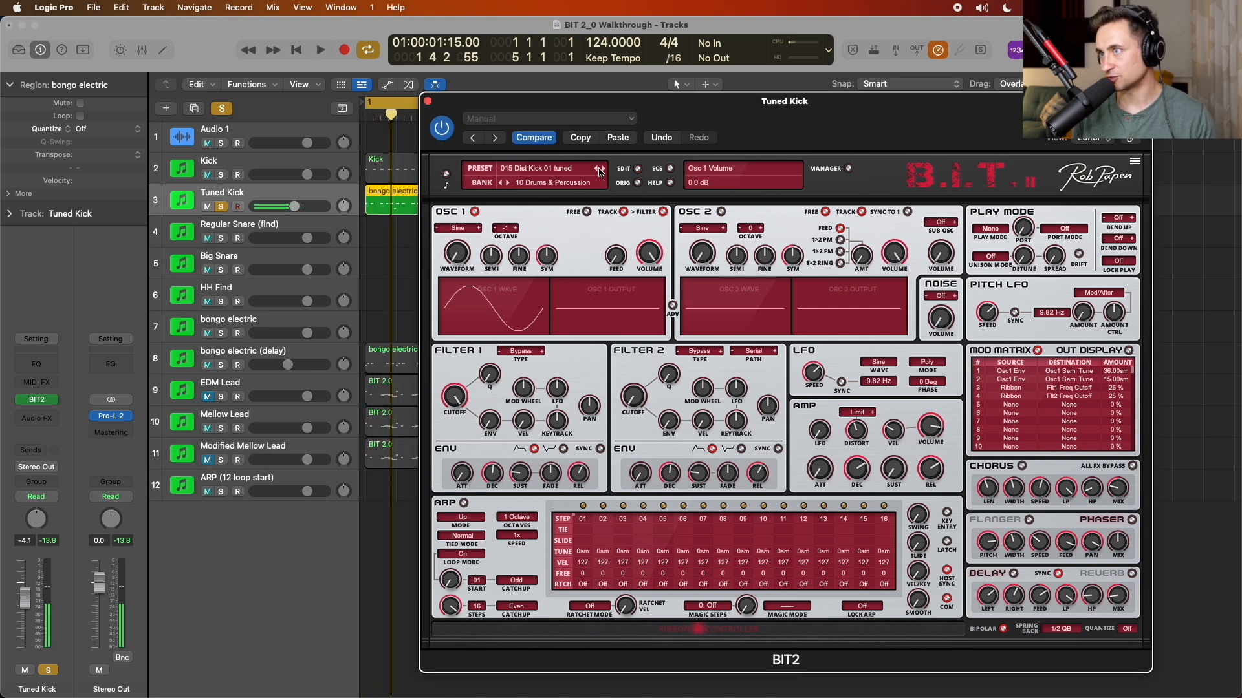
{"action": "key", "text": "space"}
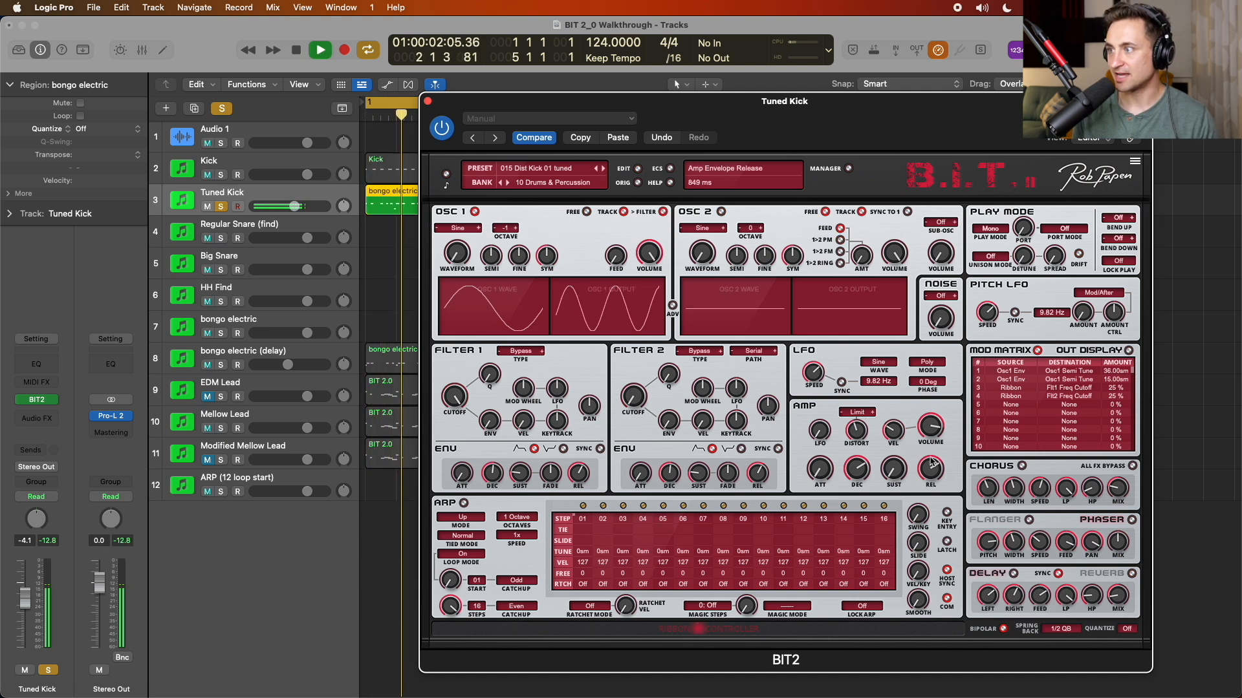
- Adjust the release and decay of the Tuned Kick's amp envelope while the loop plays
{"action": "left_click_drag", "start_coordinate": [933, 470], "coordinate": [929, 502]}
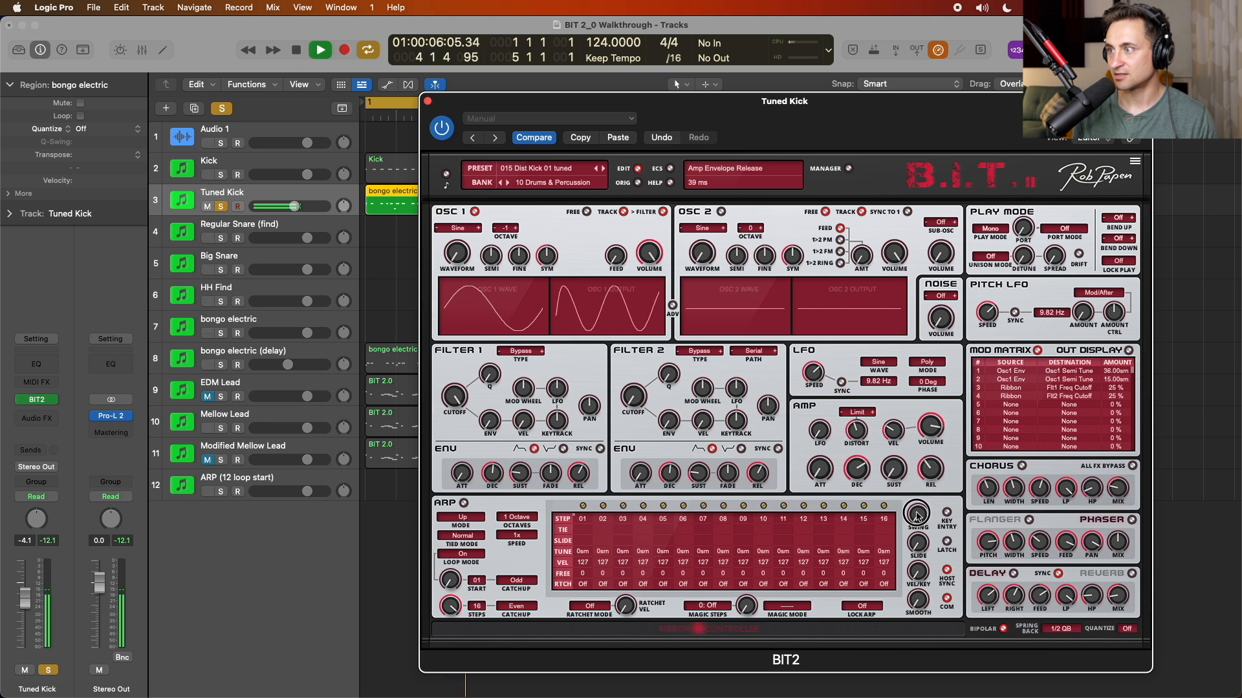
{"action": "left_click_drag", "start_coordinate": [917, 515], "coordinate": [910, 506]}
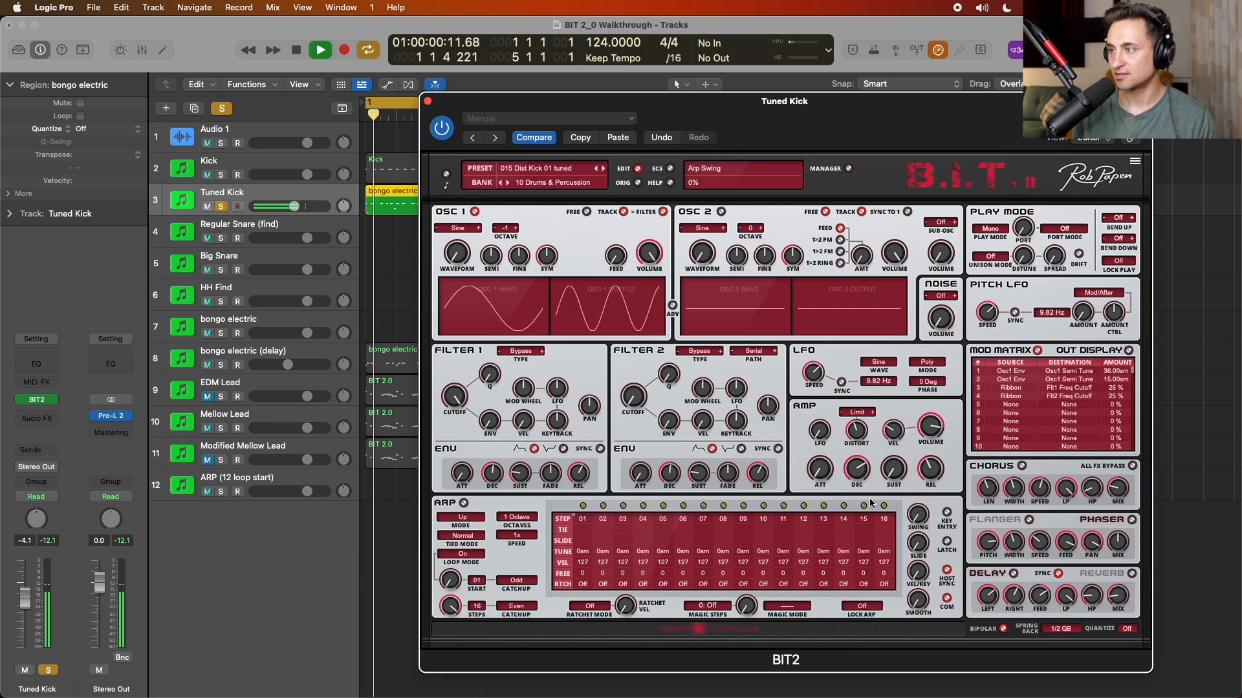
{"action": "left_click_drag", "start_coordinate": [857, 476], "coordinate": [855, 498]}
{"action": "left_click_drag", "start_coordinate": [928, 461], "coordinate": [929, 421]}
{"action": "left_click_drag", "start_coordinate": [858, 477], "coordinate": [858, 464]}
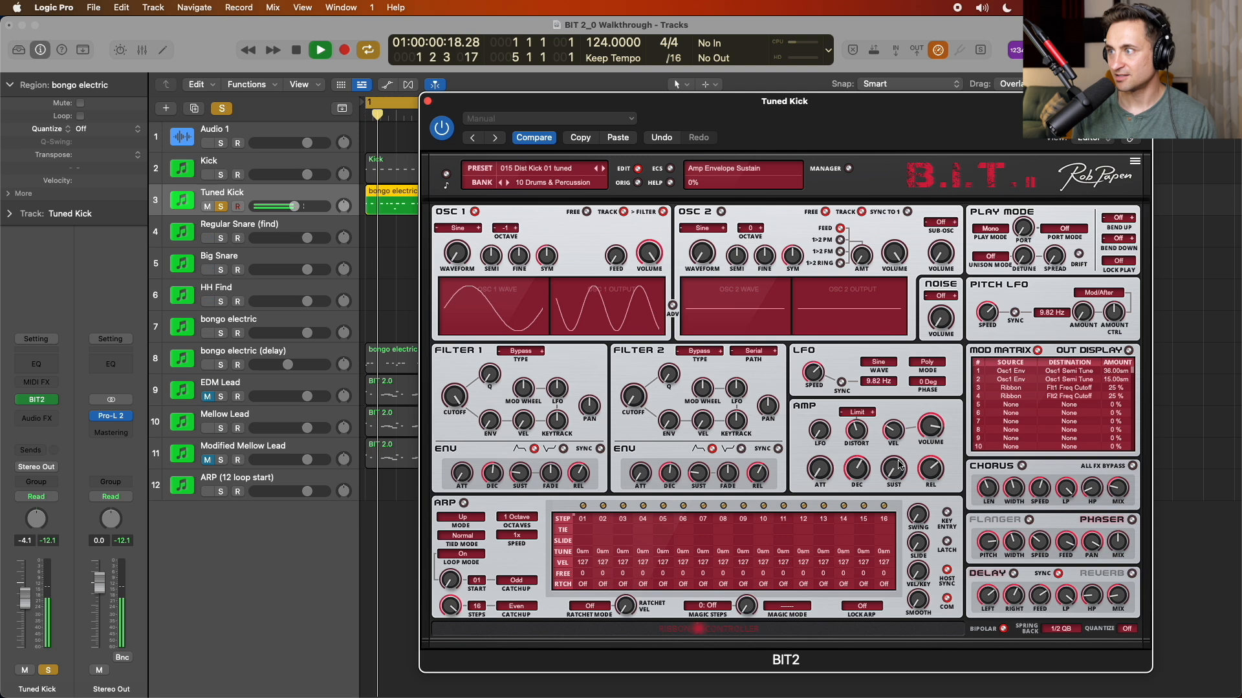
- Play the loop and reshape the Tuned Kick's Osc 1 wave, trying other waveforms before returning to Sine
{"action": "mouse_move", "coordinate": [862, 432]}
{"action": "left_mouse_down"}
{"action": "mouse_move", "coordinate": [865, 406]}
{"action": "mouse_move", "coordinate": [862, 437]}
{"action": "left_mouse_up"}
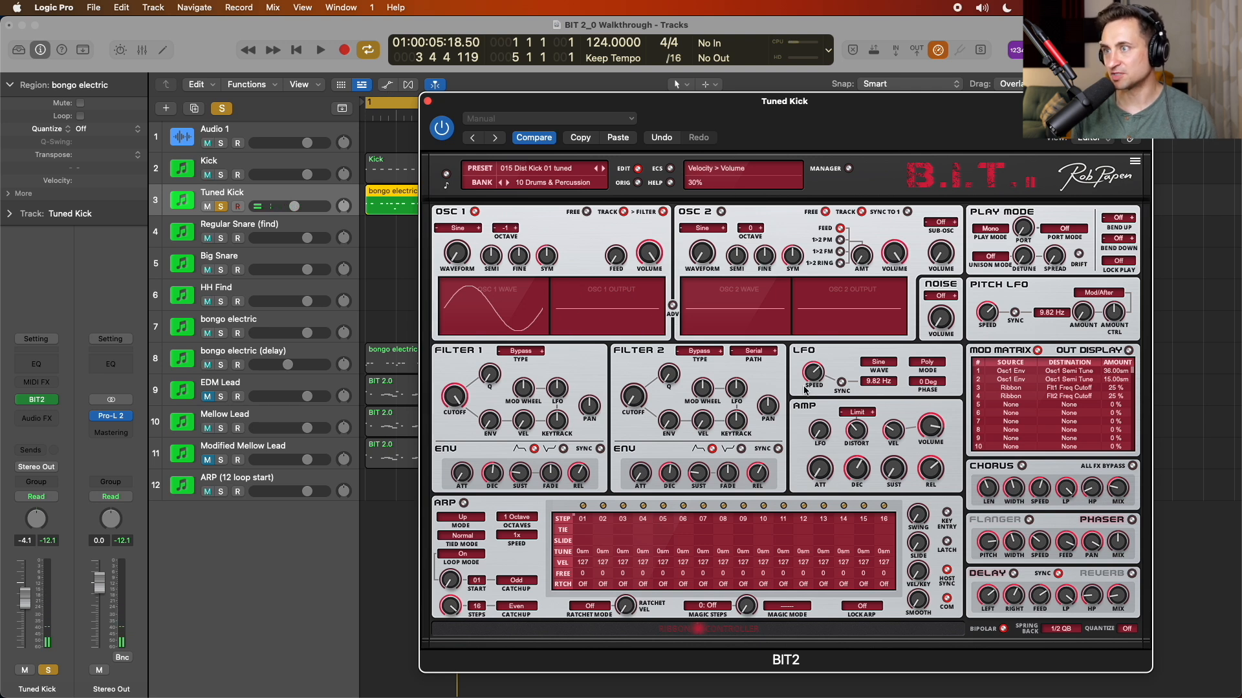
{"action": "key", "text": "space"}
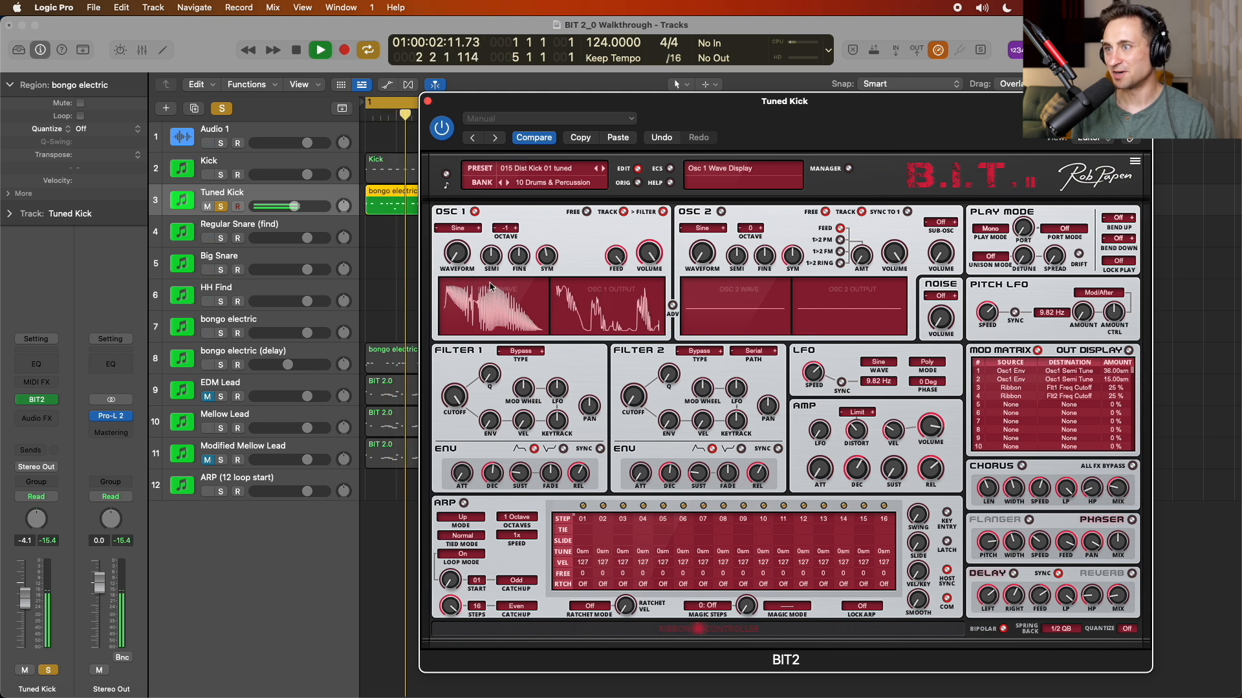
{"action": "left_click_drag", "start_coordinate": [463, 262], "coordinate": [471, 231]}
{"action": "left_click_drag", "start_coordinate": [469, 241], "coordinate": [470, 263]}
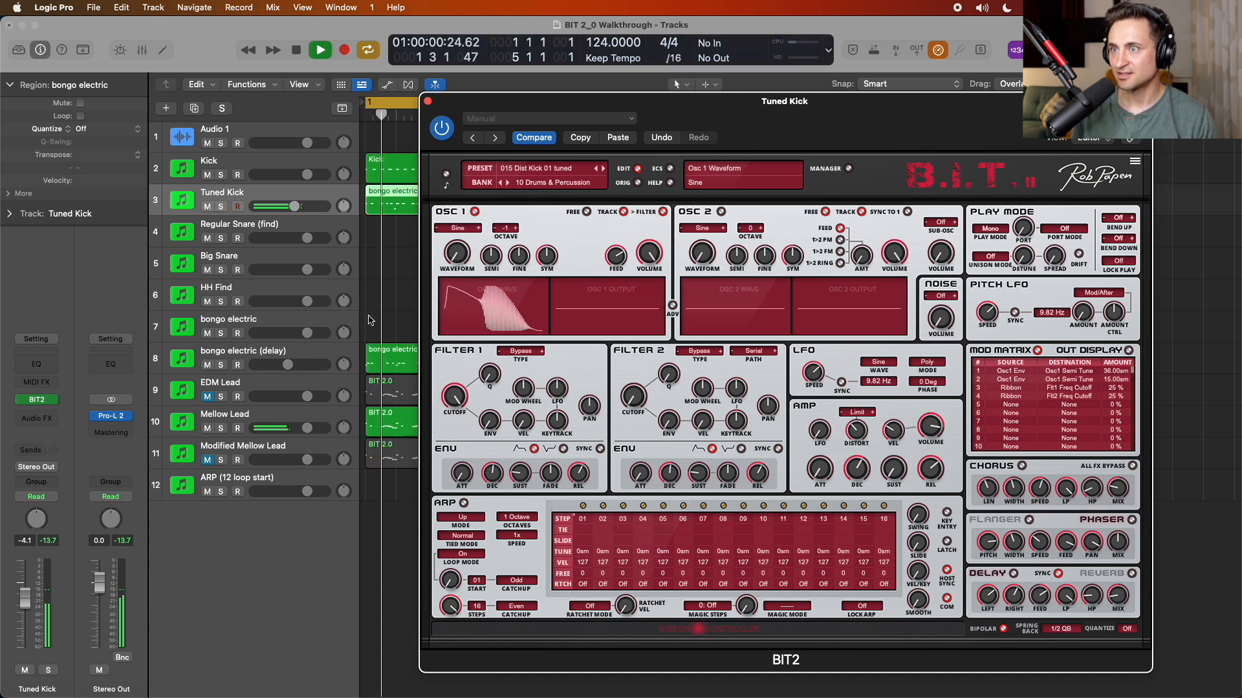
- Solo the Mellow Lead alongside the Tuned Kick and compare the edited kick sound with its saved settings
{"action": "left_click", "coordinate": [220, 428]}
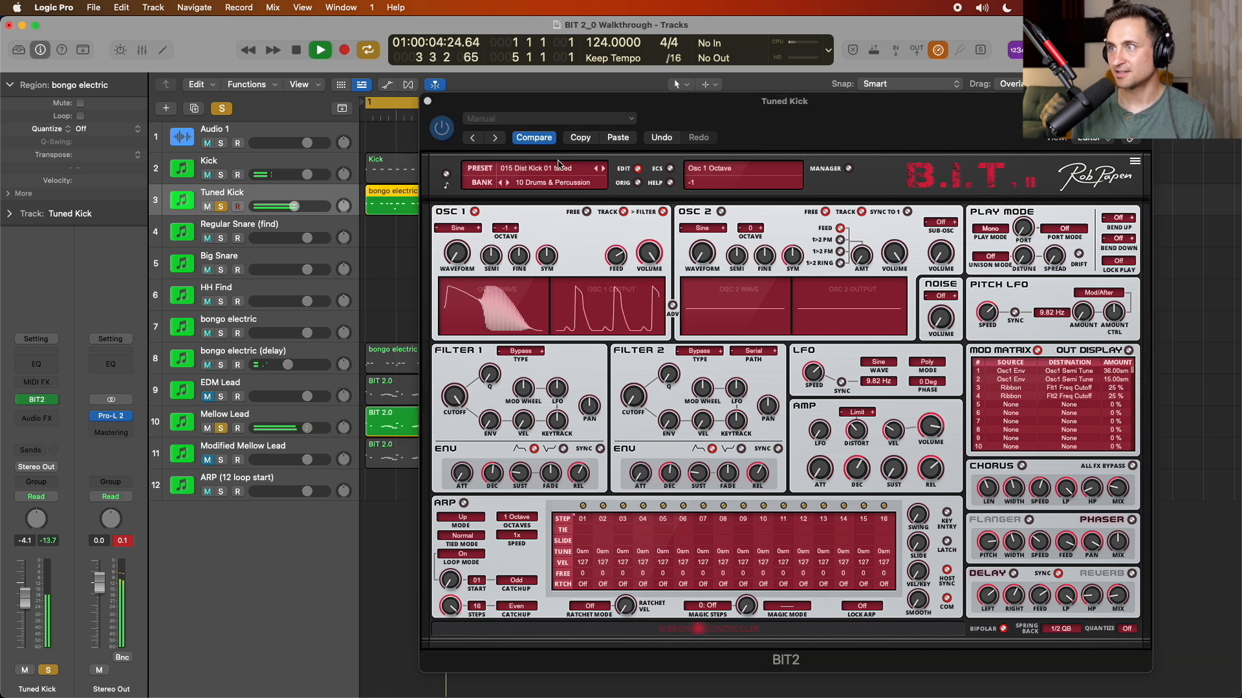
{"action": "left_click", "coordinate": [544, 139]}
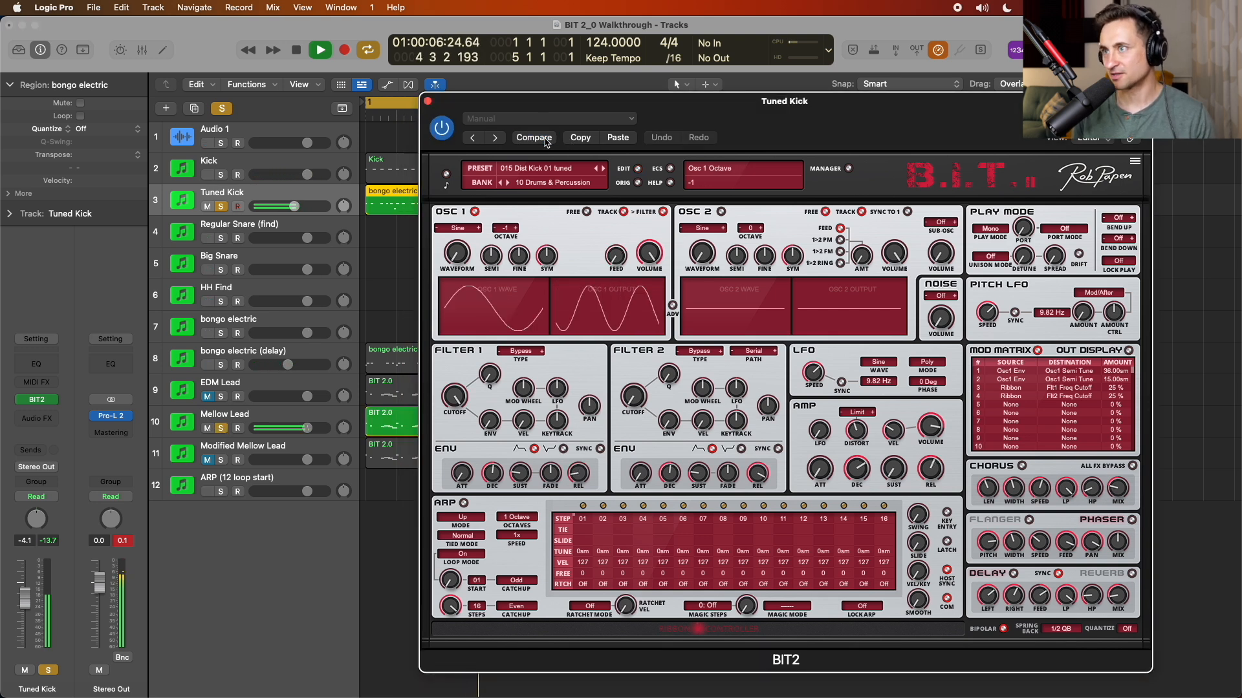
{"action": "left_click", "coordinate": [544, 139]}
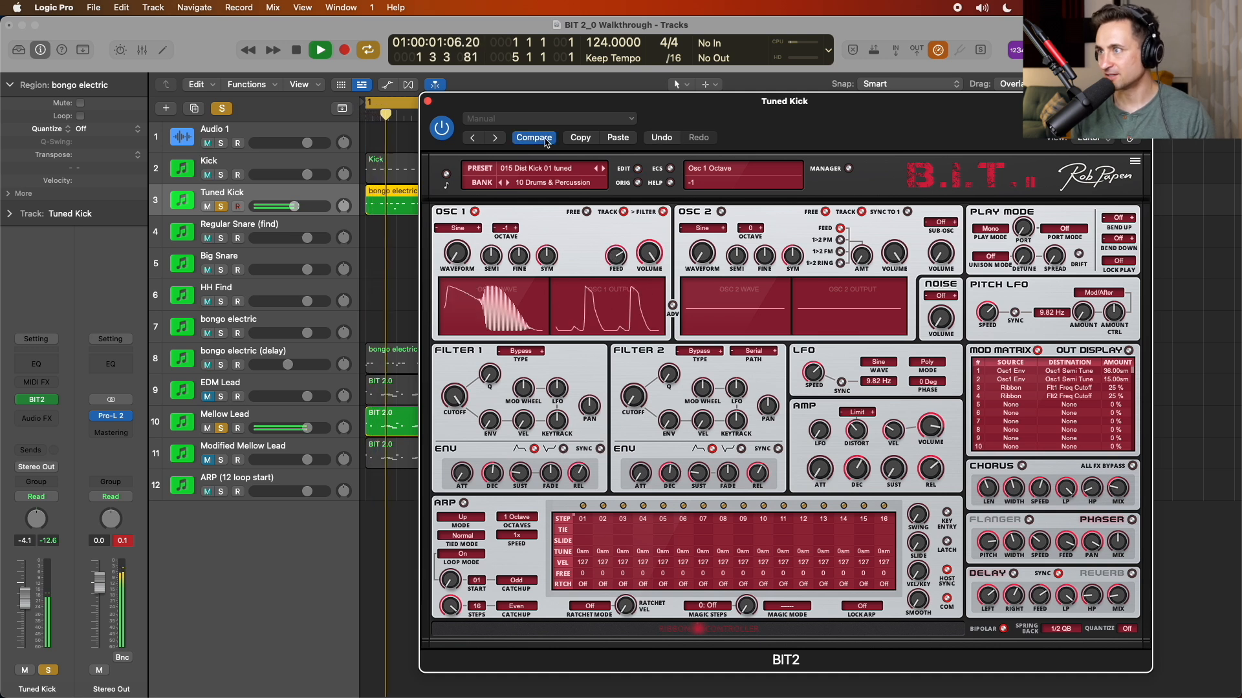
- Turn on the Tuned Kick's Osc 2, set its waveform to SineSqr and audition different octaves, ending on octave 0
{"action": "left_click", "coordinate": [721, 212]}
{"action": "left_click", "coordinate": [710, 229]}
{"action": "left_click", "coordinate": [709, 229]}
{"action": "left_click", "coordinate": [710, 229]}
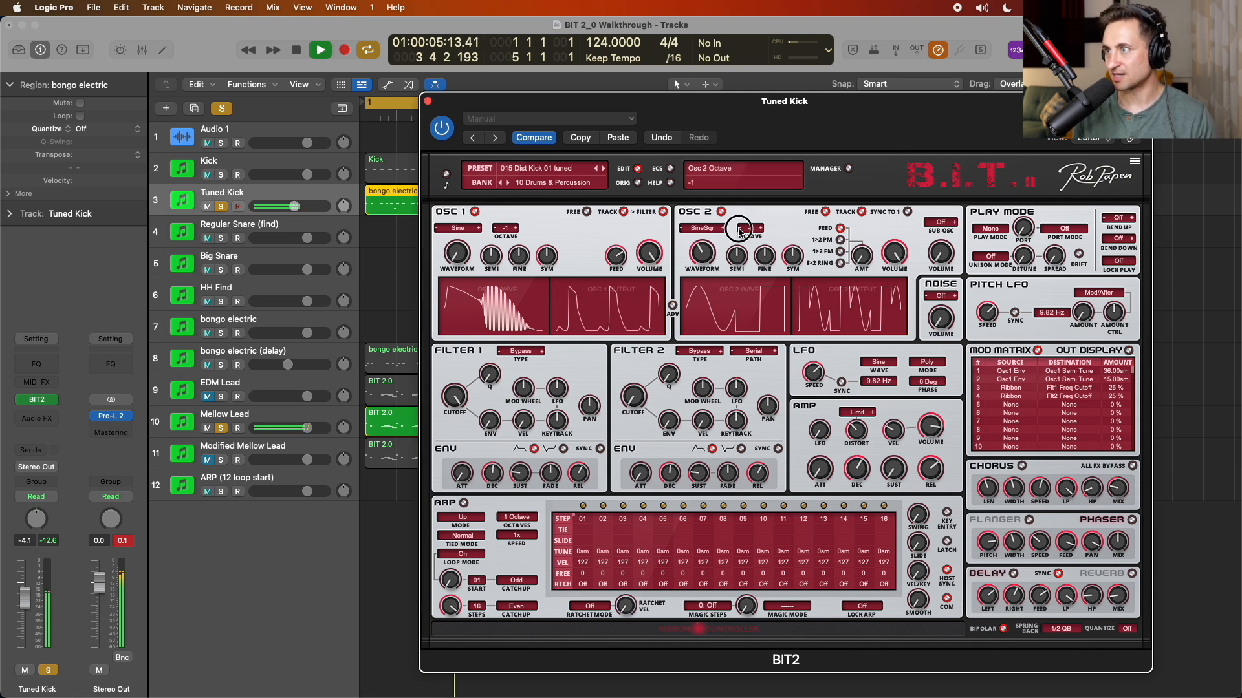
{"action": "left_click", "coordinate": [762, 230]}
{"action": "left_click", "coordinate": [762, 230]}
{"action": "left_click", "coordinate": [741, 229]}
{"action": "left_click", "coordinate": [741, 230]}
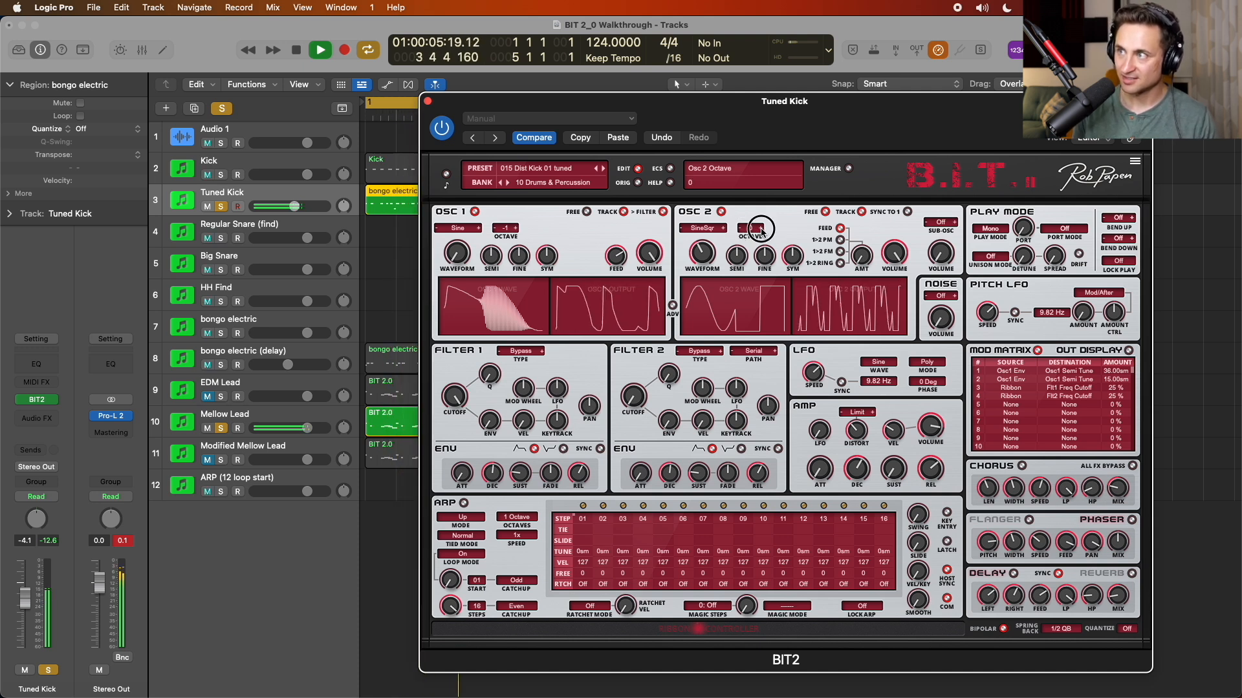
{"action": "left_click", "coordinate": [741, 230]}
{"action": "left_click", "coordinate": [760, 229]}
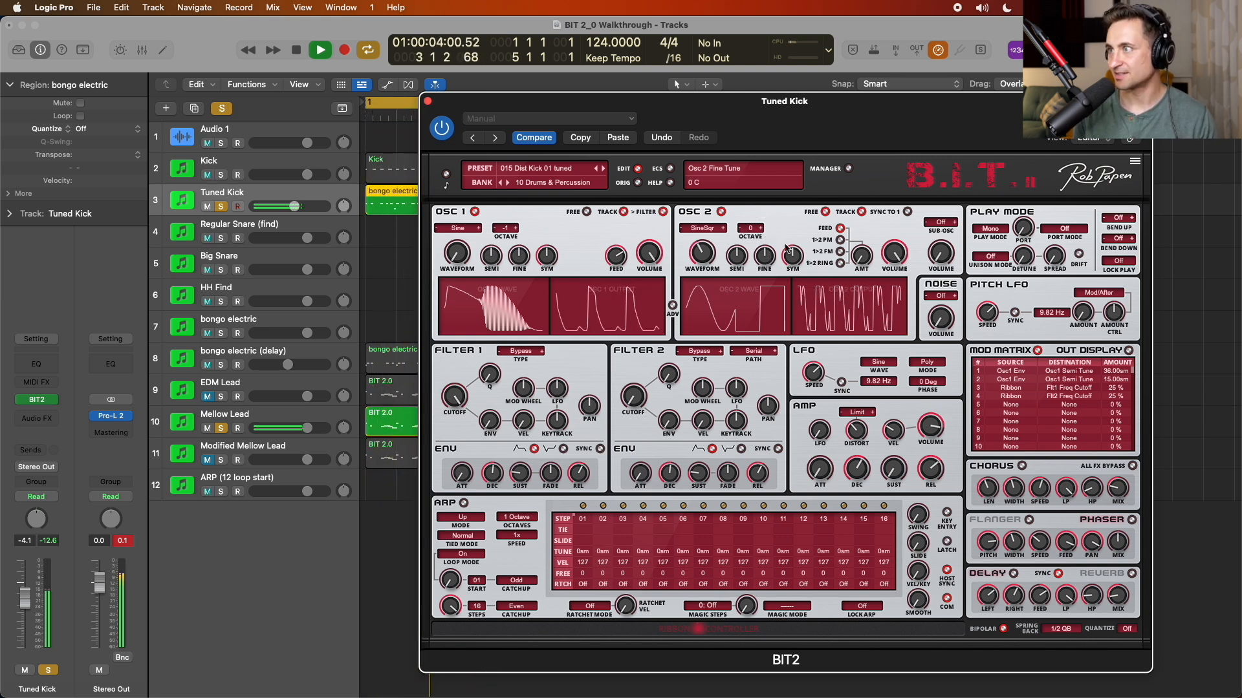
- Add a Channel EQ to the Tuned Kick with a gentle boost around 102 Hz and close the EQ
{"action": "left_click", "coordinate": [39, 371]}
{"action": "mouse_move", "coordinate": [512, 308]}
{"action": "left_mouse_down"}
{"action": "mouse_move", "coordinate": [514, 256]}
{"action": "mouse_move", "coordinate": [512, 294]}
{"action": "left_mouse_up"}
{"action": "left_click_drag", "start_coordinate": [525, 393], "coordinate": [525, 377]}
{"action": "mouse_move", "coordinate": [490, 319]}
{"action": "left_mouse_down"}
{"action": "mouse_move", "coordinate": [507, 288]}
{"action": "mouse_move", "coordinate": [446, 299]}
{"action": "mouse_move", "coordinate": [492, 288]}
{"action": "mouse_move", "coordinate": [496, 314]}
{"action": "left_mouse_up"}
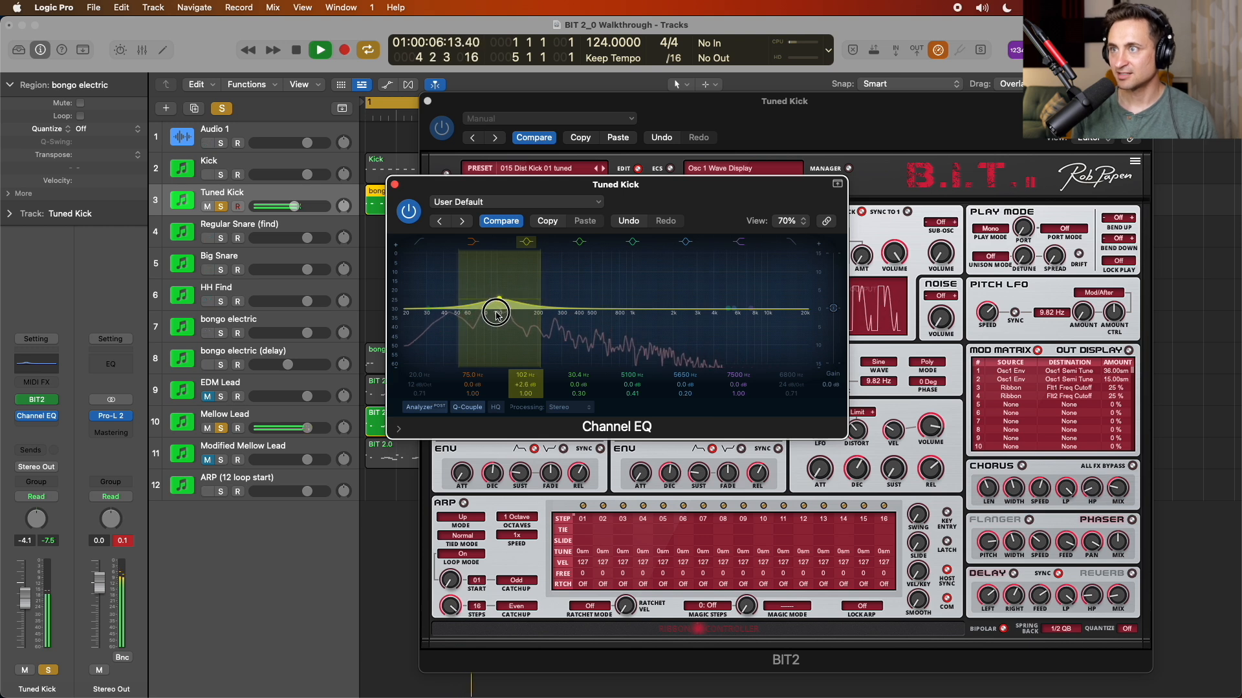
{"action": "left_click", "coordinate": [395, 185]}
- Reshape the Tuned Kick's Osc 2 wave in its wave display while the loop plays
{"action": "key", "text": "space"}
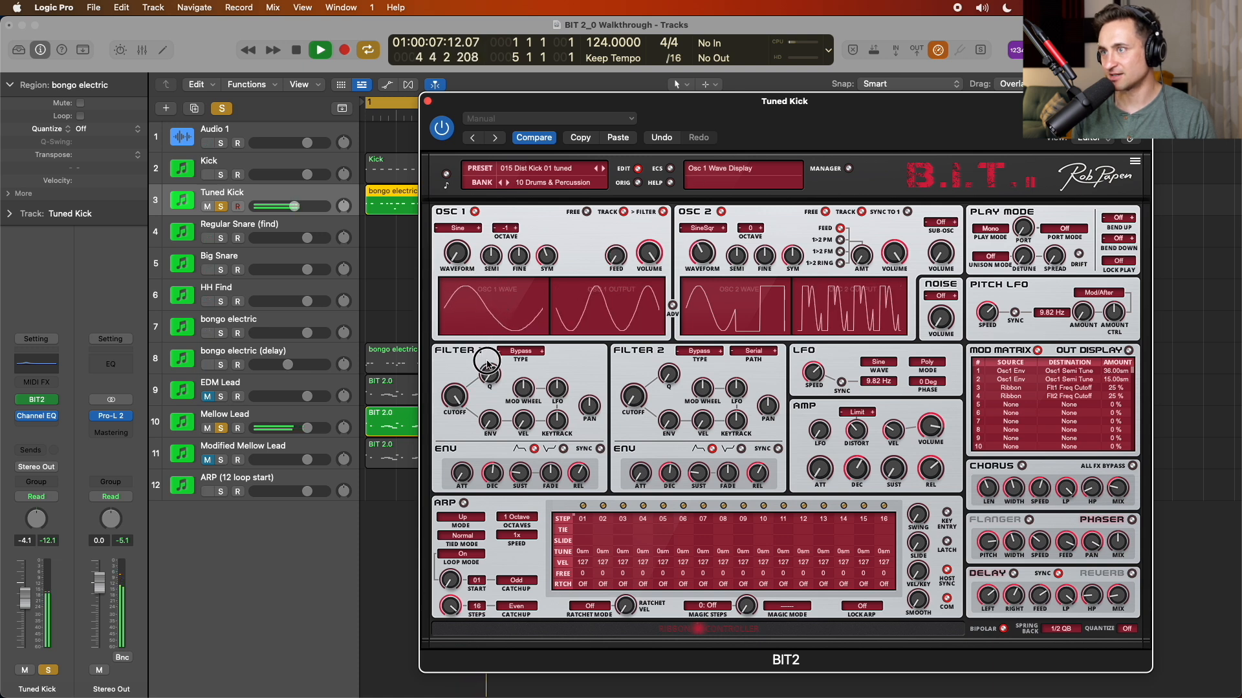
{"action": "left_click", "coordinate": [717, 287]}
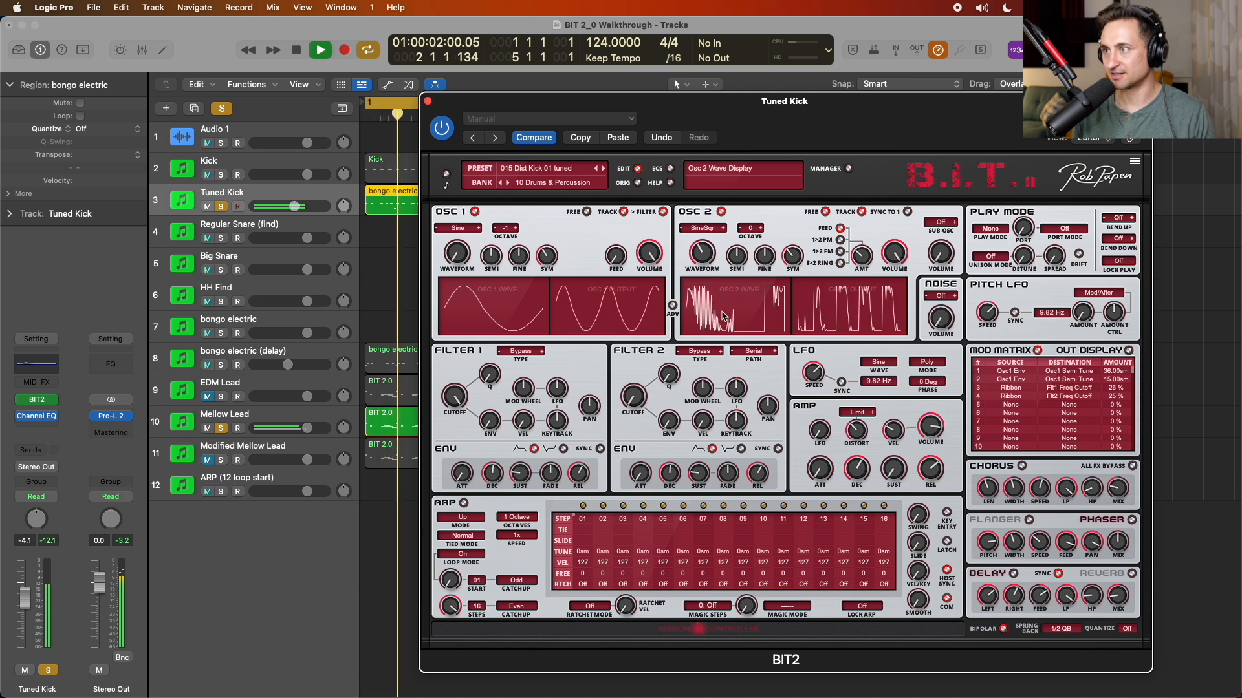
{"action": "left_click", "coordinate": [705, 305]}
- Set the Tuned Kick's amp envelope release to 664 ms and decay to 314 ms, stop playback and close the synth
{"action": "left_click_drag", "start_coordinate": [935, 466], "coordinate": [861, 474]}
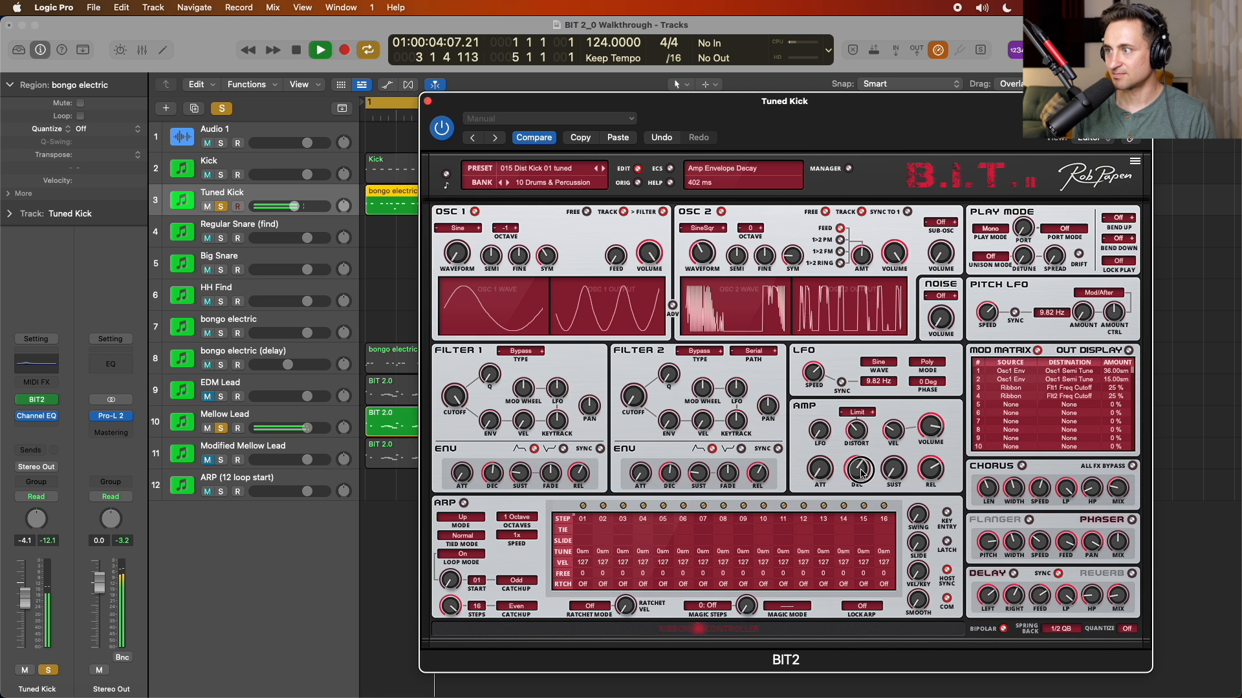
{"action": "left_click_drag", "start_coordinate": [861, 474], "coordinate": [862, 474]}
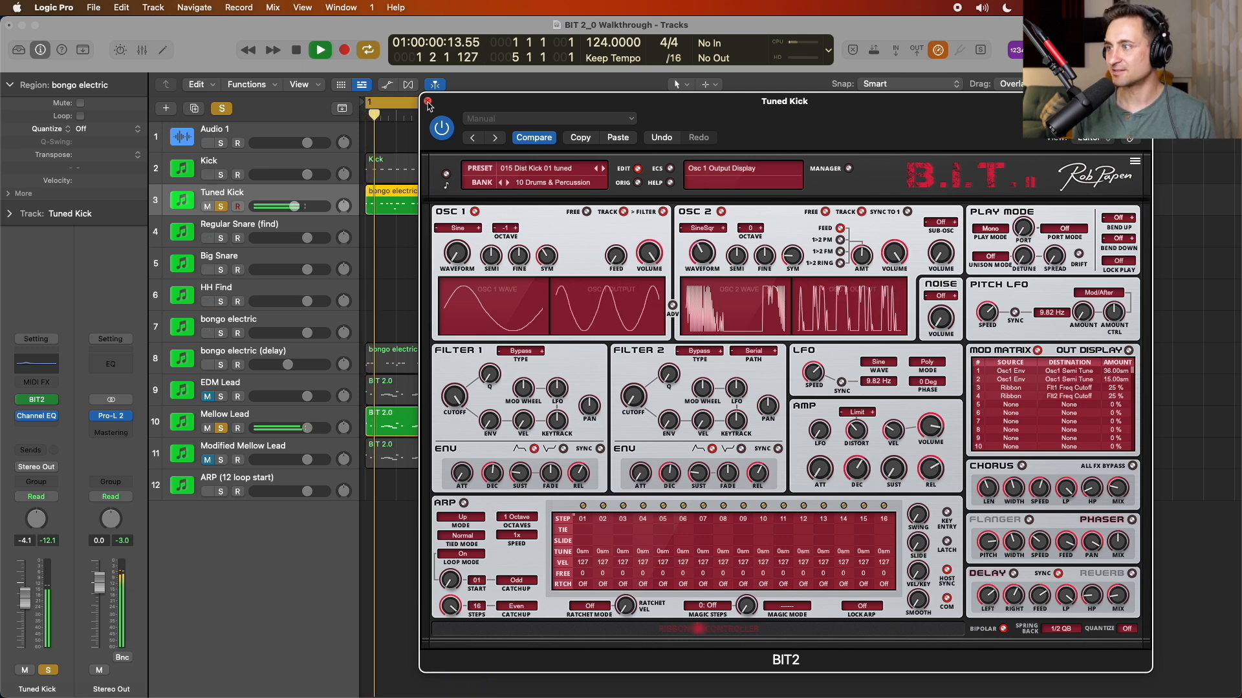
{"action": "left_click_drag", "start_coordinate": [934, 474], "coordinate": [934, 478]}
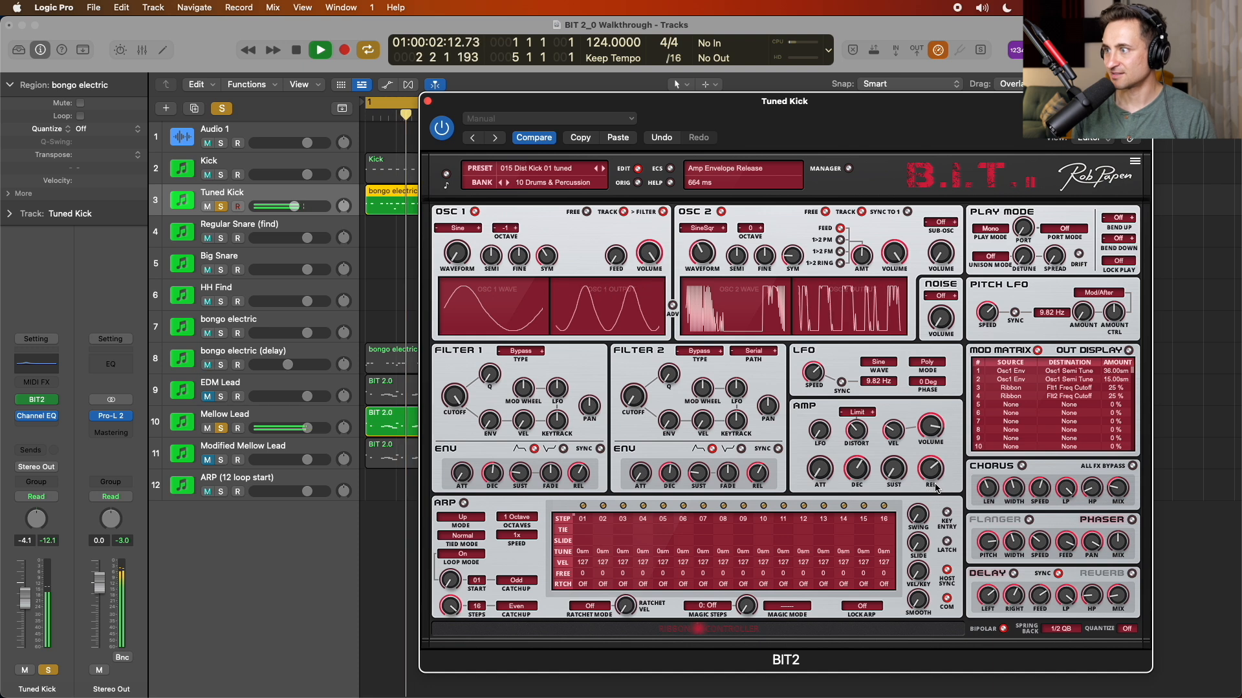
{"action": "key", "text": "space"}
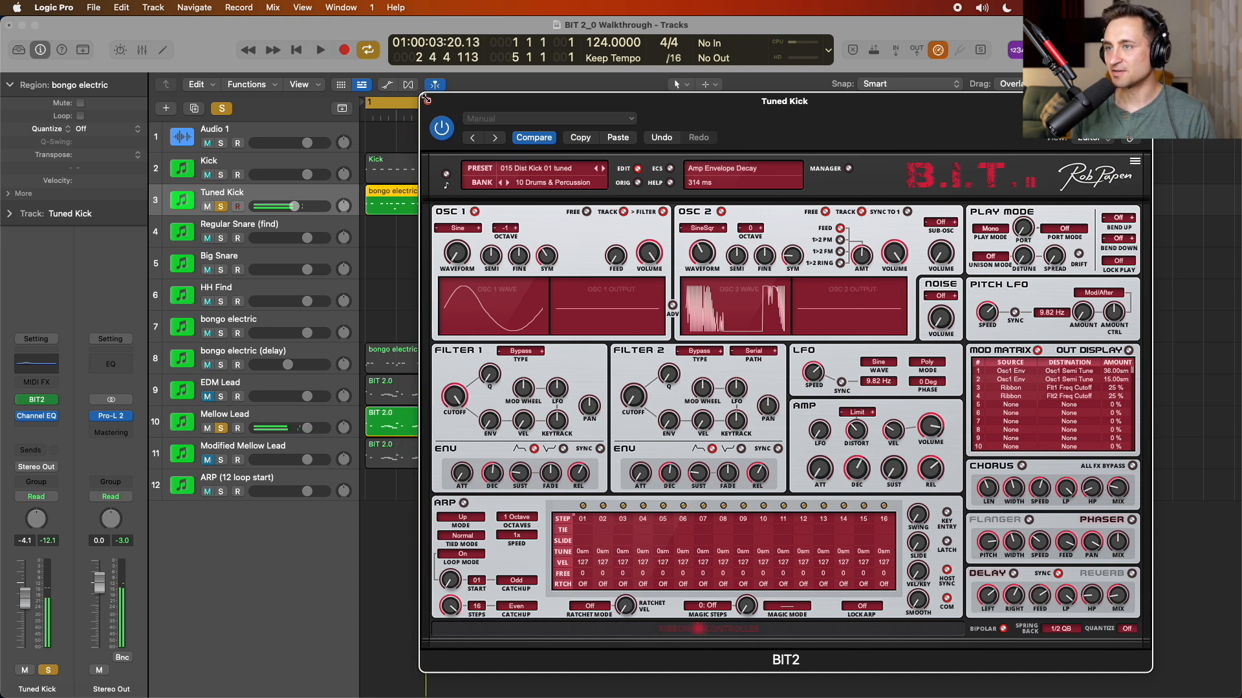
{"action": "left_click", "coordinate": [427, 101]}
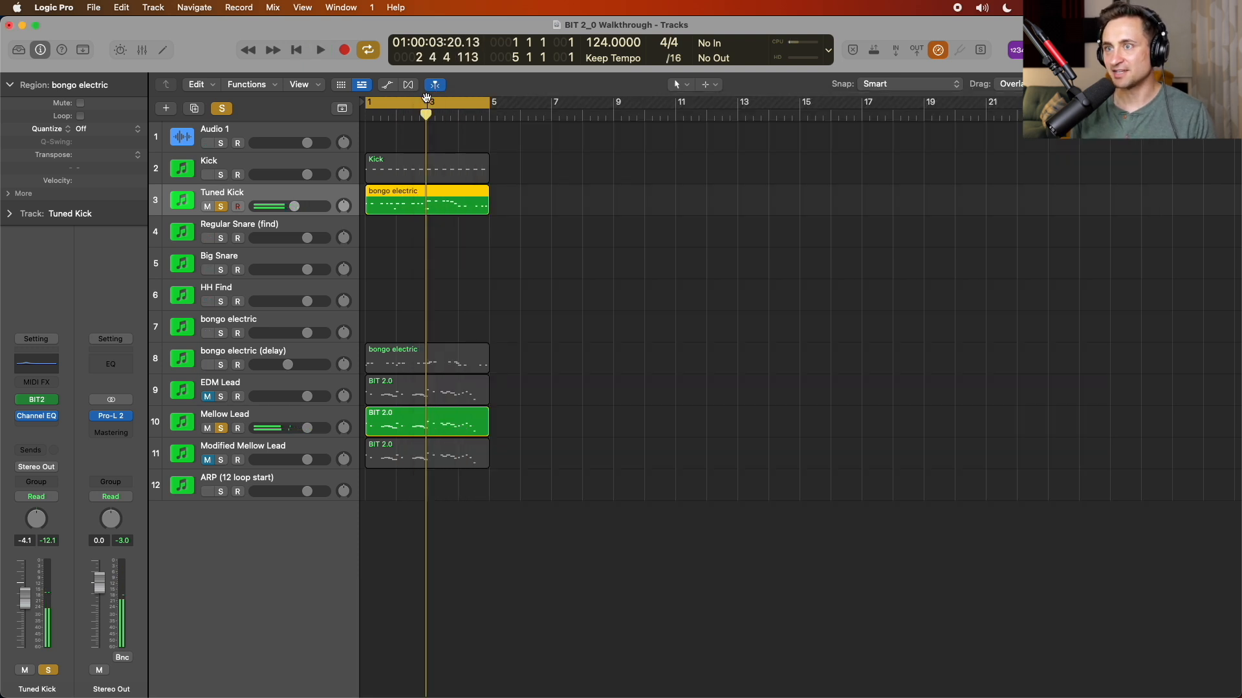
- Open the BIT2 plug-in of the Regular Snare (find) track
{"action": "left_click", "coordinate": [312, 226]}
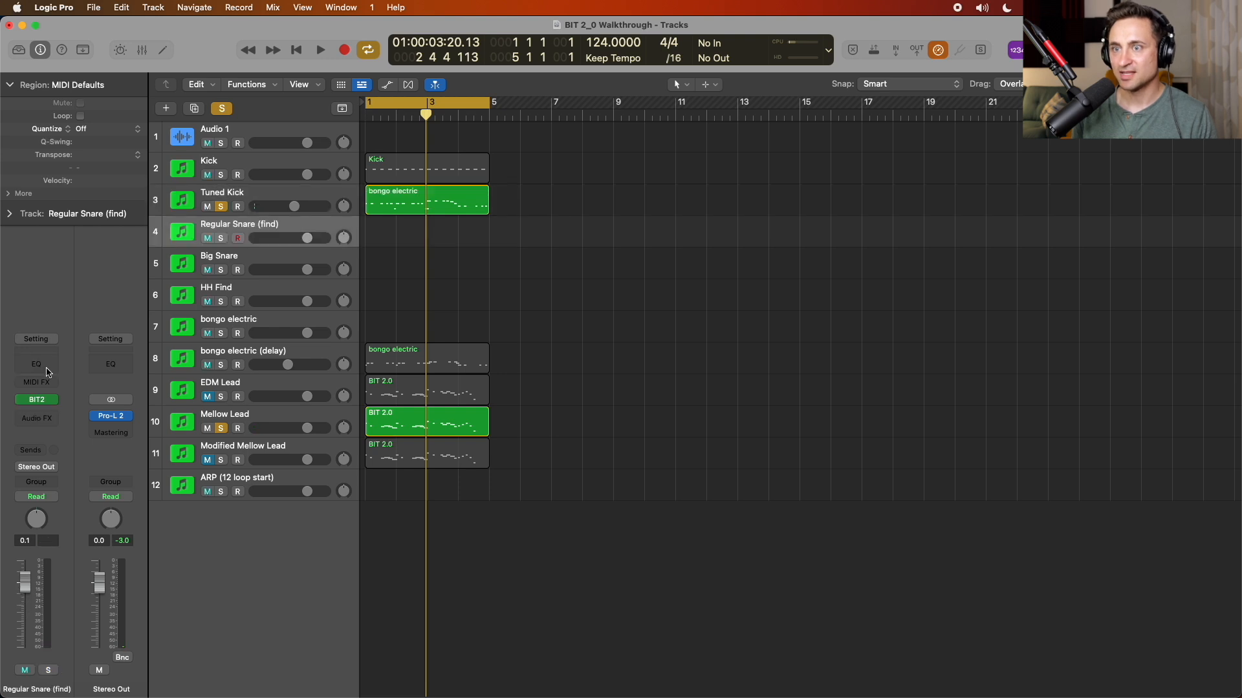
{"action": "left_click", "coordinate": [36, 401]}
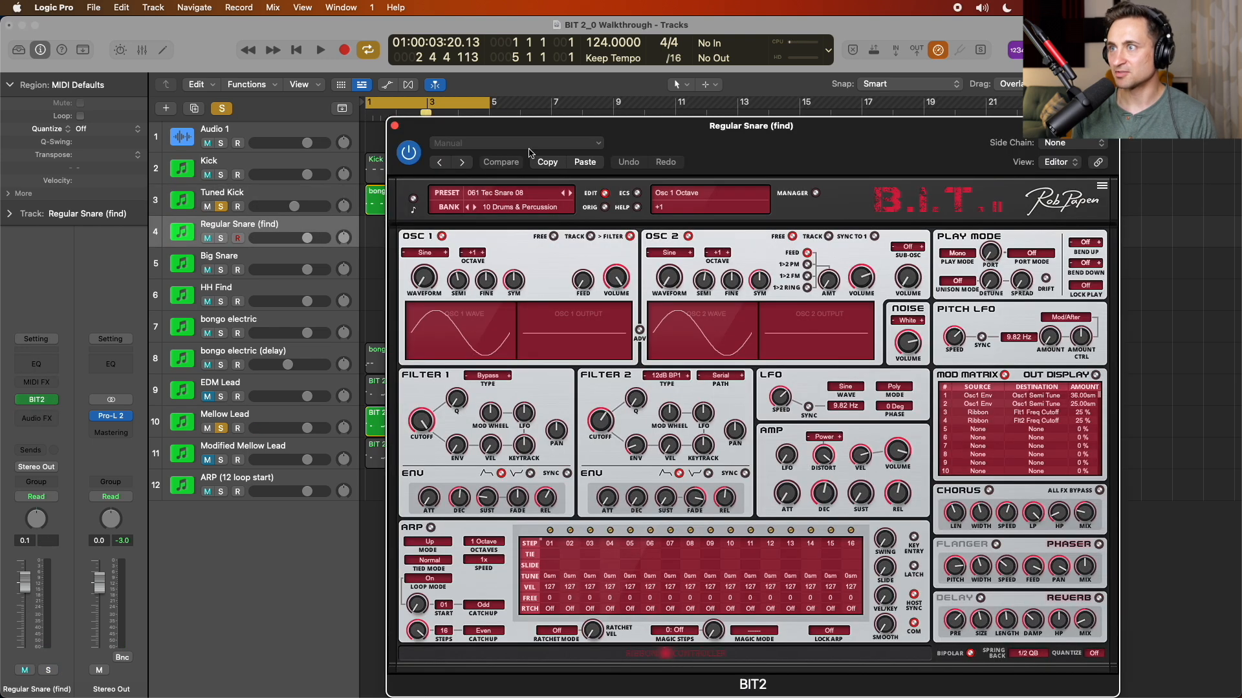
{"action": "left_click_drag", "start_coordinate": [531, 124], "coordinate": [532, 90]}
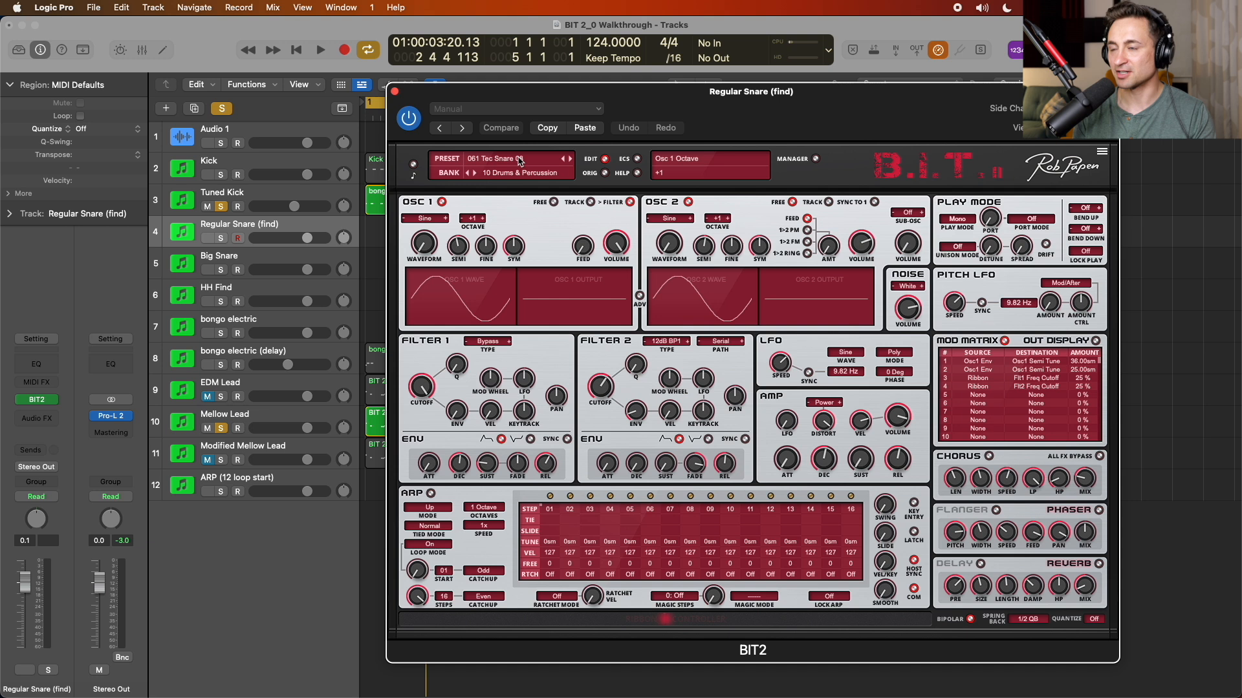
- Record a snare part over the loop on the soloed Regular Snare (find) track and play it back
{"action": "key", "text": "r"}
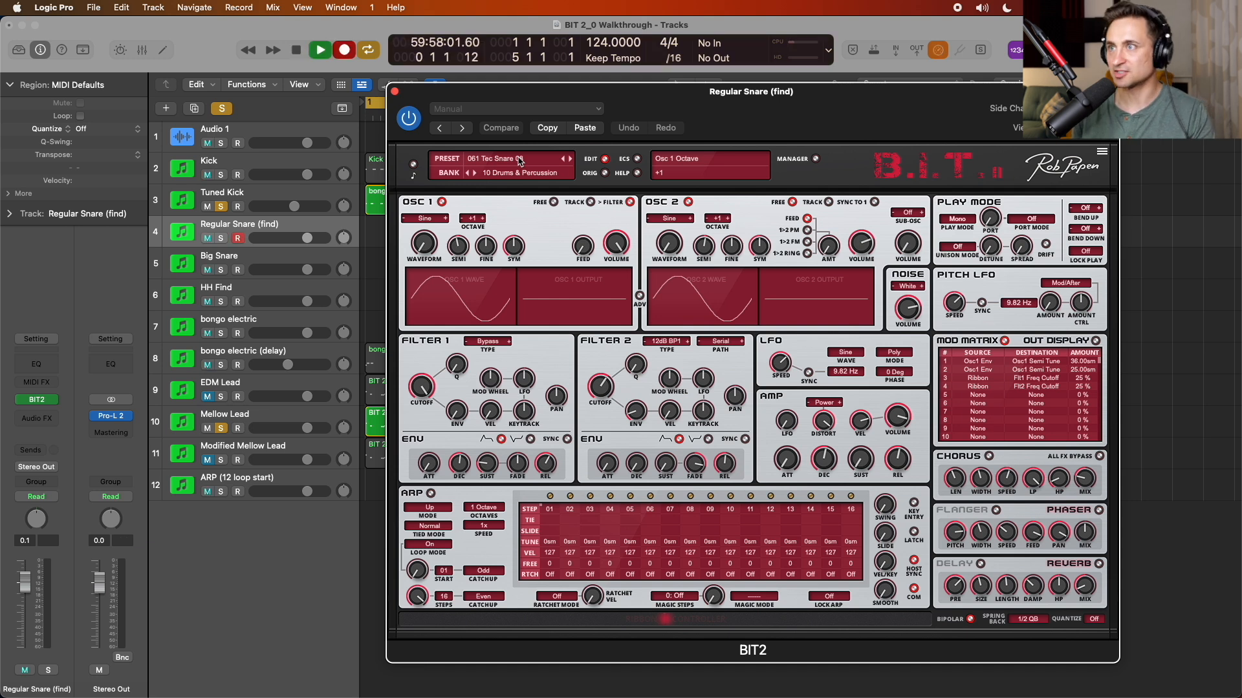
{"action": "left_click_drag", "start_coordinate": [521, 91], "coordinate": [588, 78]}
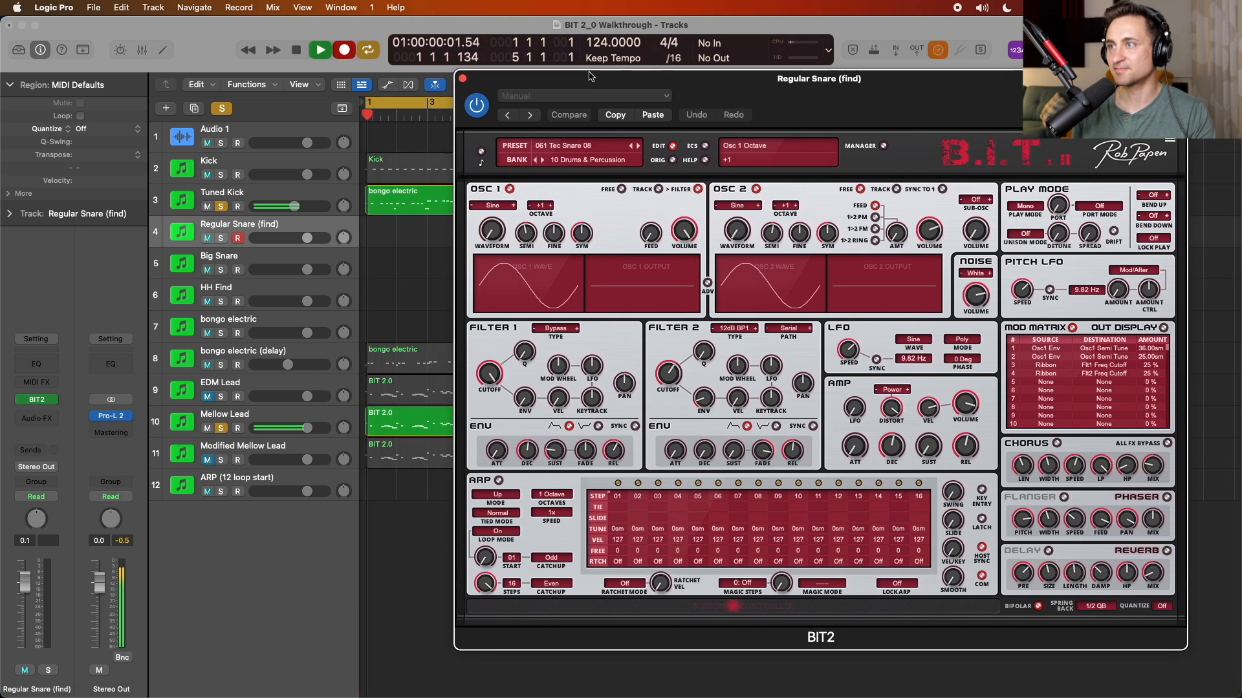
{"action": "left_click", "coordinate": [222, 238]}
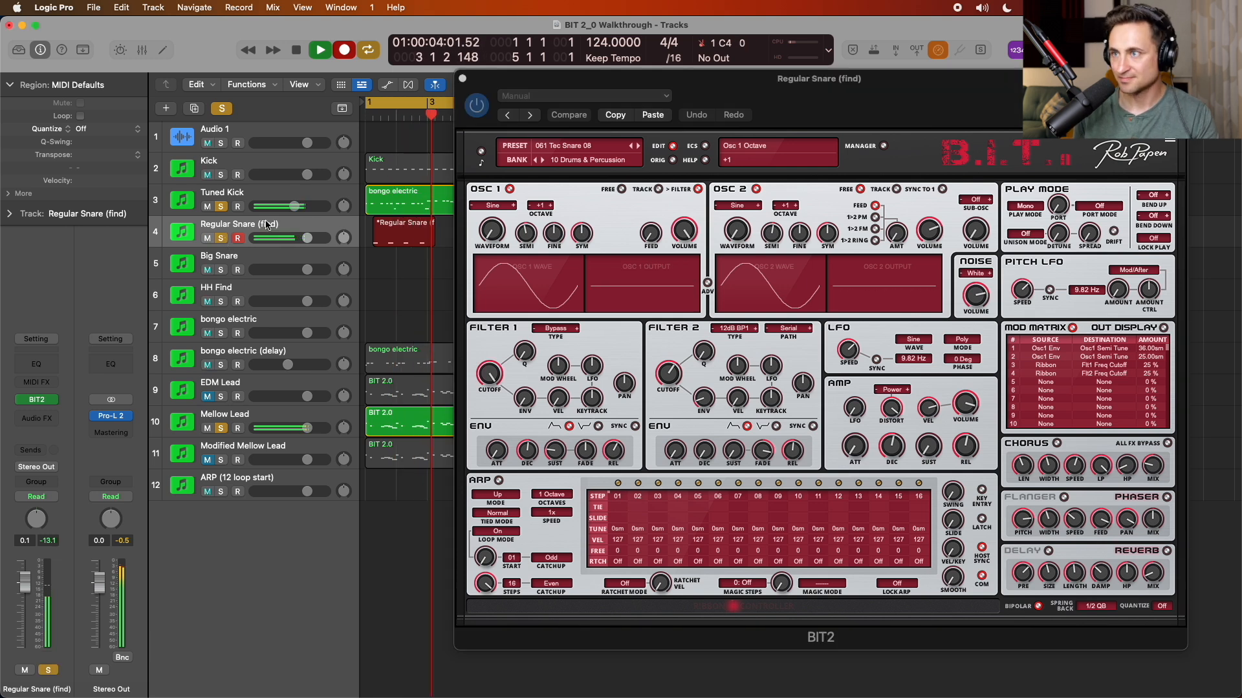
{"action": "mouse_move", "coordinate": [519, 87]}
{"action": "left_mouse_down"}
{"action": "mouse_move", "coordinate": [692, 110]}
{"action": "mouse_move", "coordinate": [615, 76]}
{"action": "mouse_move", "coordinate": [531, 87]}
{"action": "mouse_move", "coordinate": [542, 83]}
{"action": "left_mouse_up"}
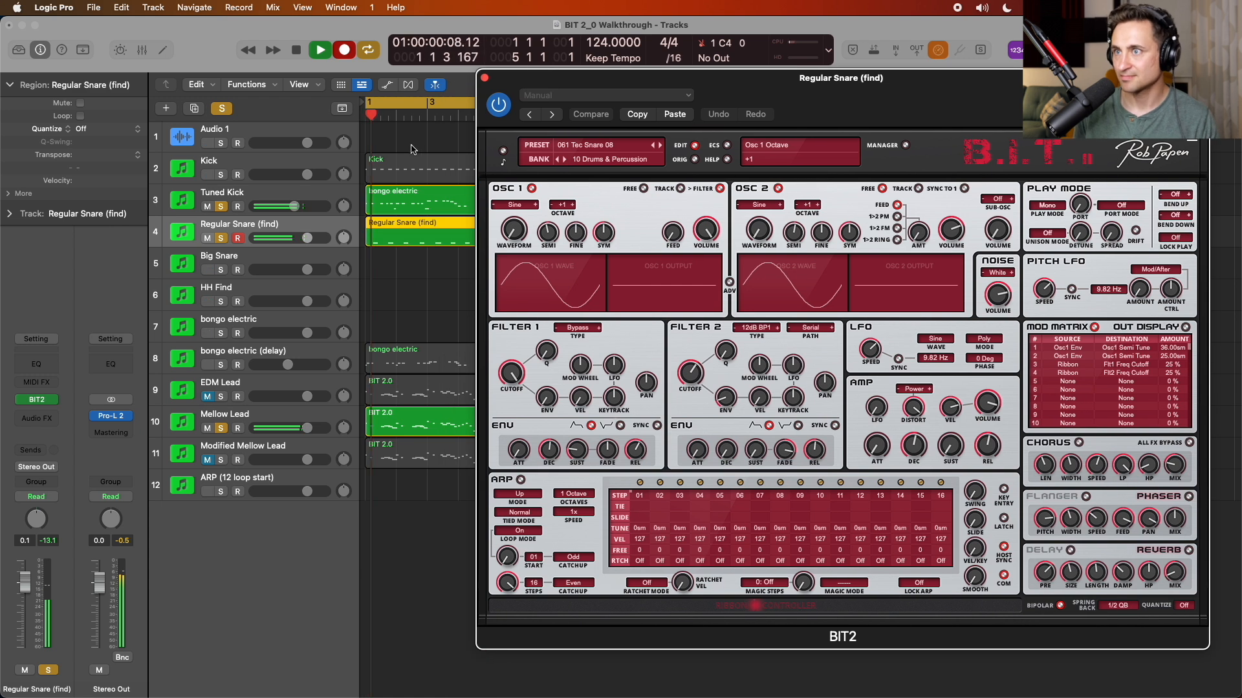
{"action": "key", "text": "space"}
{"action": "key", "text": "space"}
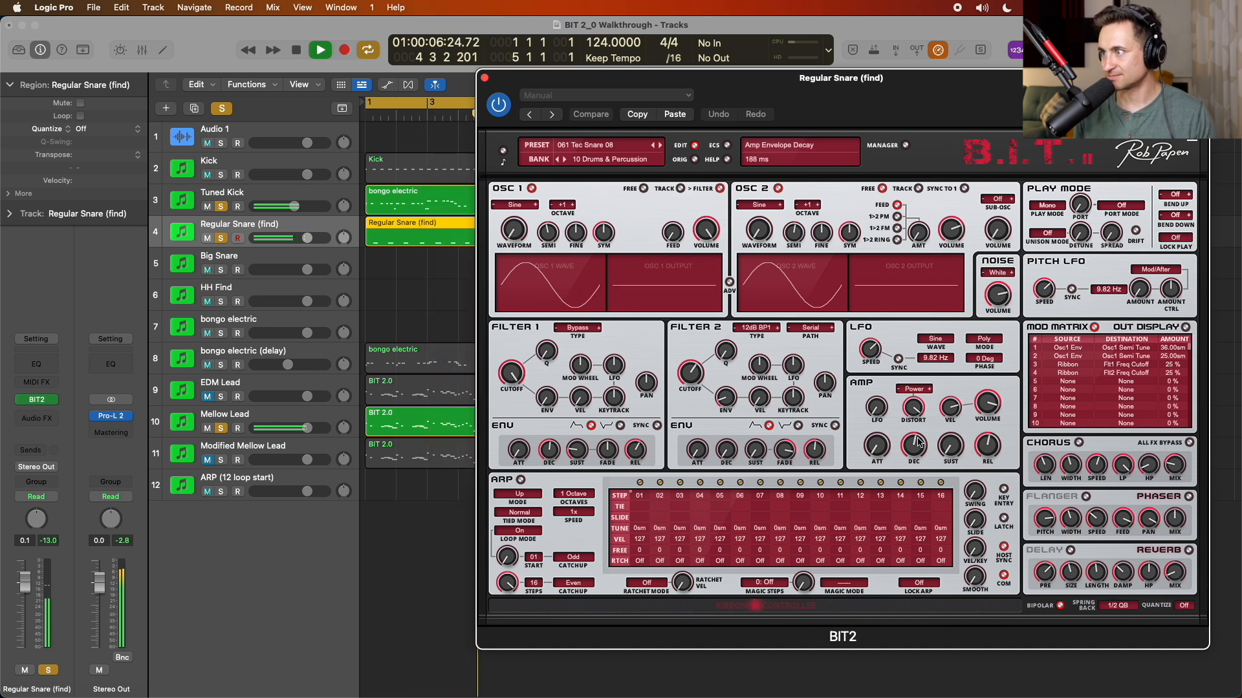
- Try different amp distortion and a main volume of -11.8 dB on the snare, and switch back to its original settings for comparison
{"action": "left_click_drag", "start_coordinate": [912, 412], "coordinate": [920, 291]}
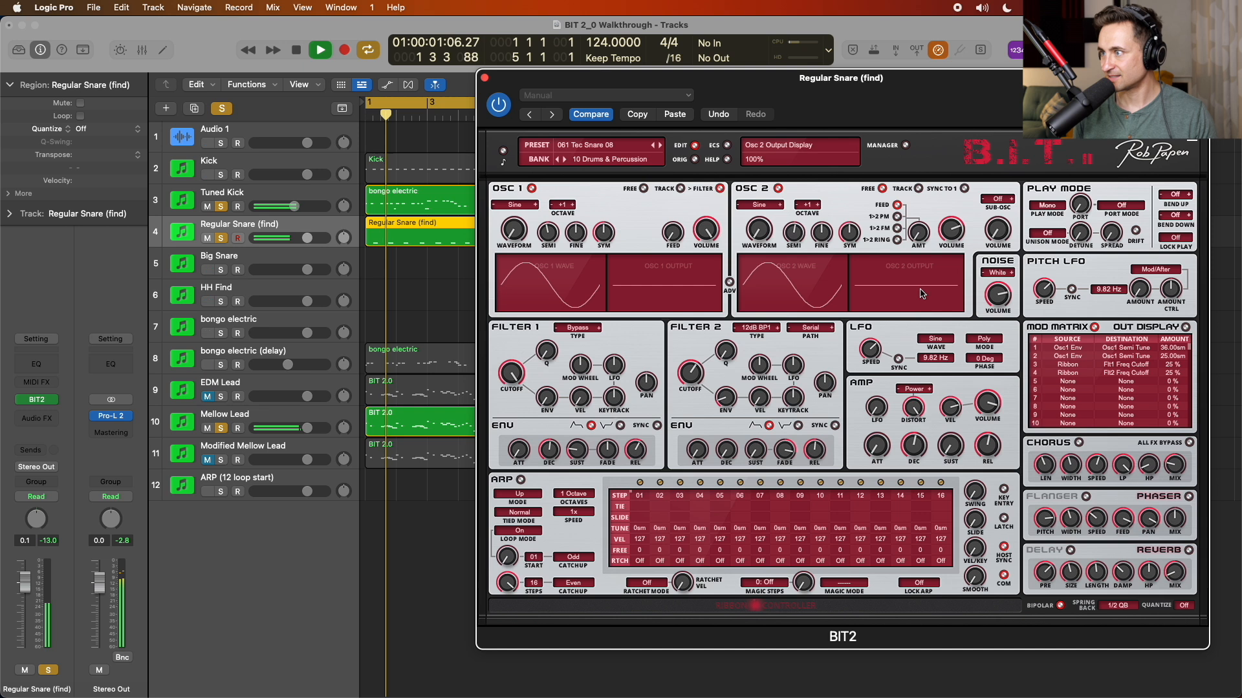
{"action": "mouse_move", "coordinate": [976, 450]}
{"action": "left_mouse_down"}
{"action": "mouse_move", "coordinate": [988, 393]}
{"action": "mouse_move", "coordinate": [991, 434]}
{"action": "left_mouse_up"}
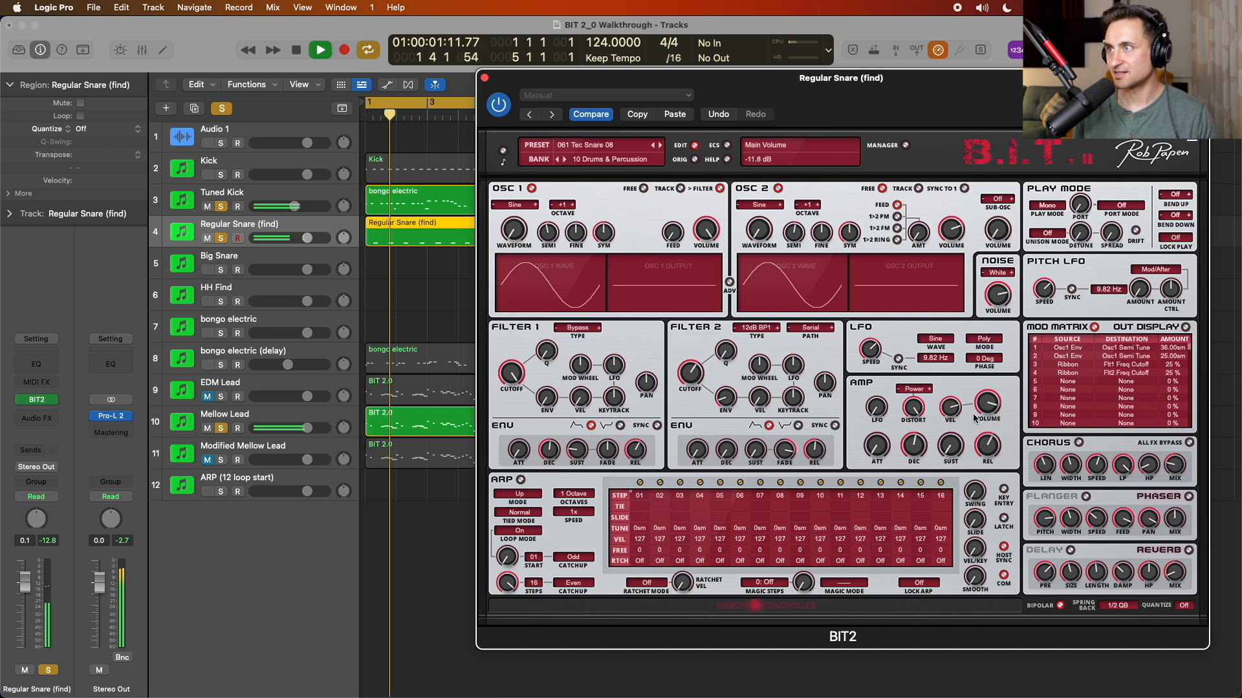
{"action": "left_click", "coordinate": [591, 114]}
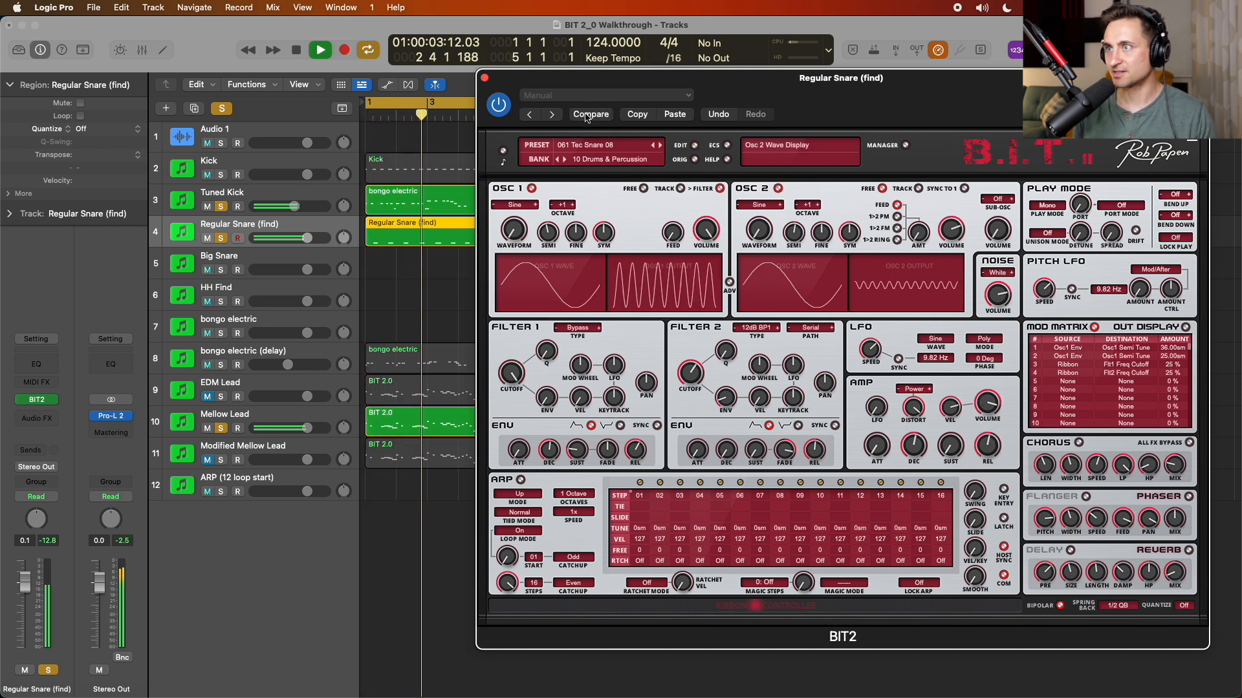
- Close the snare's plug-in window and quantize all notes of its region to 1/16 Note with strength 100
{"action": "left_click", "coordinate": [484, 78]}
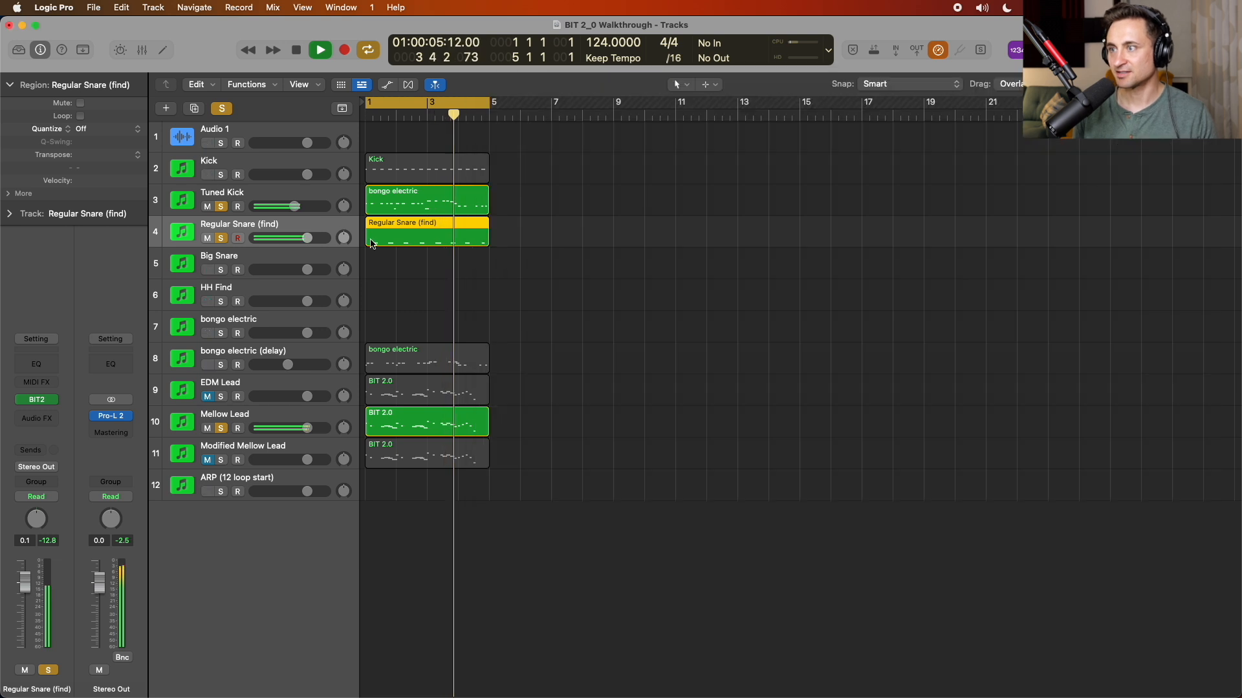
{"action": "key", "text": "p"}
{"action": "key", "text": "super+a"}
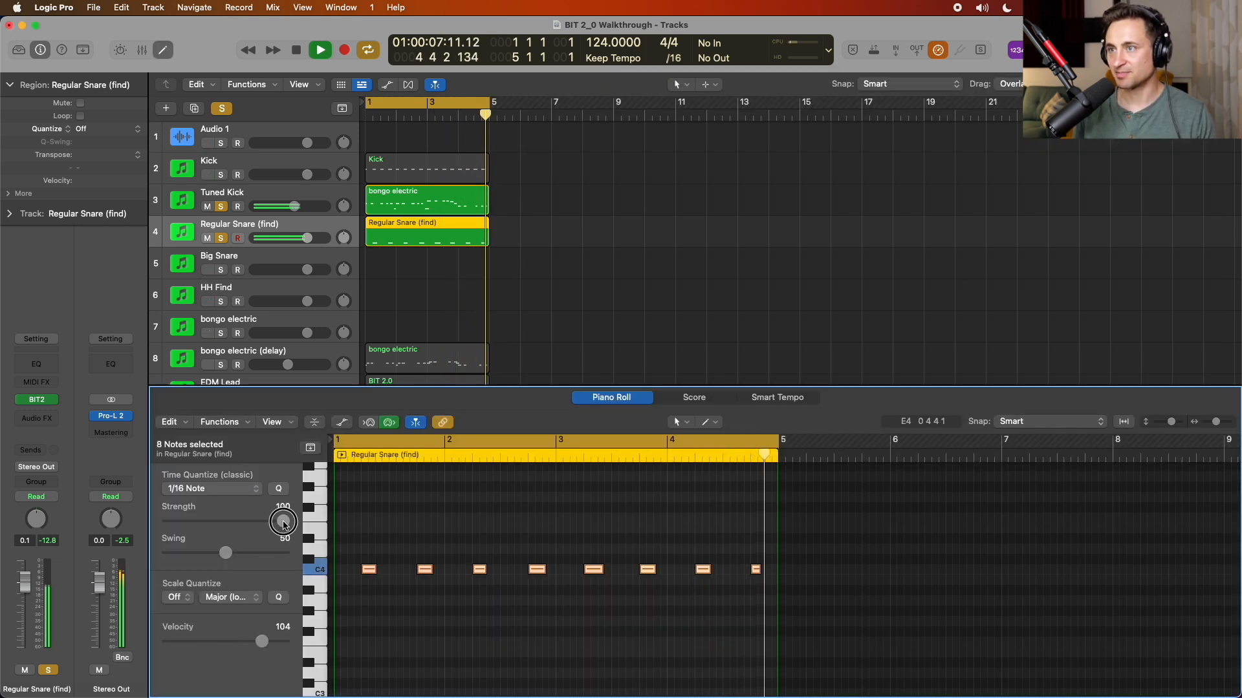
{"action": "key", "text": "space"}
{"action": "key", "text": "p"}
- Lower the Tuned Kick's track volume to -5.8 dB and briefly check its Channel EQ
{"action": "left_click_drag", "start_coordinate": [294, 207], "coordinate": [289, 210]}
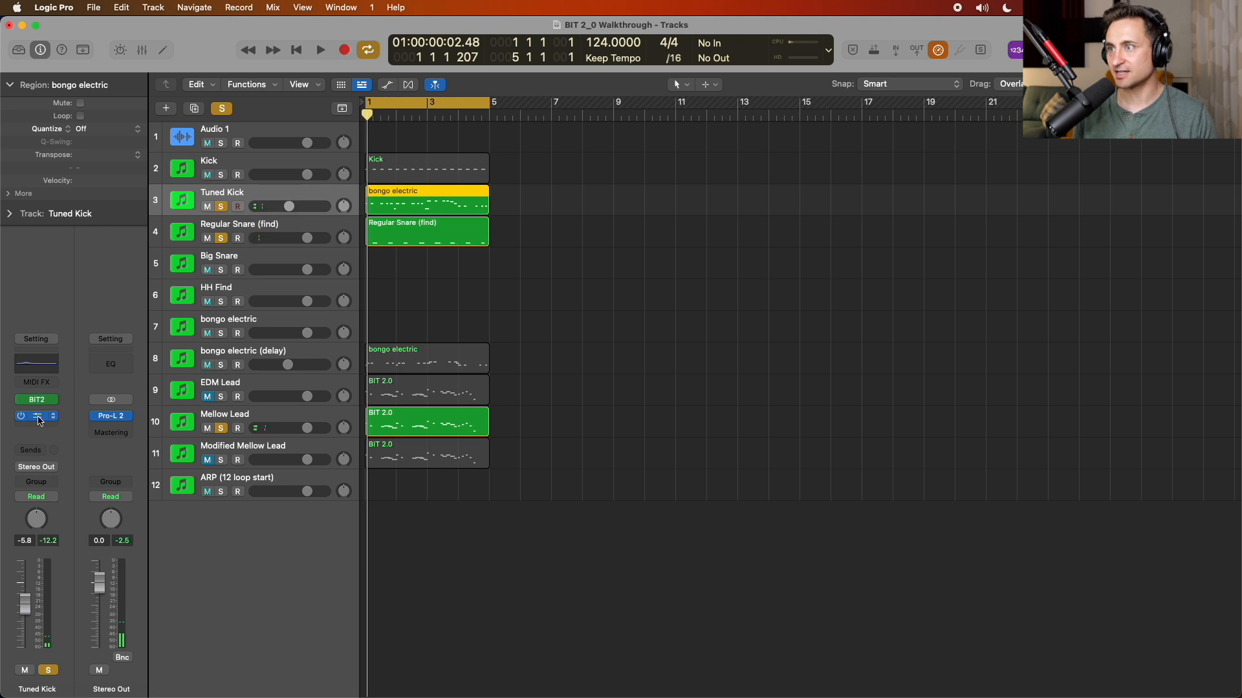
{"action": "left_click", "coordinate": [37, 417]}
{"action": "left_click", "coordinate": [395, 184]}
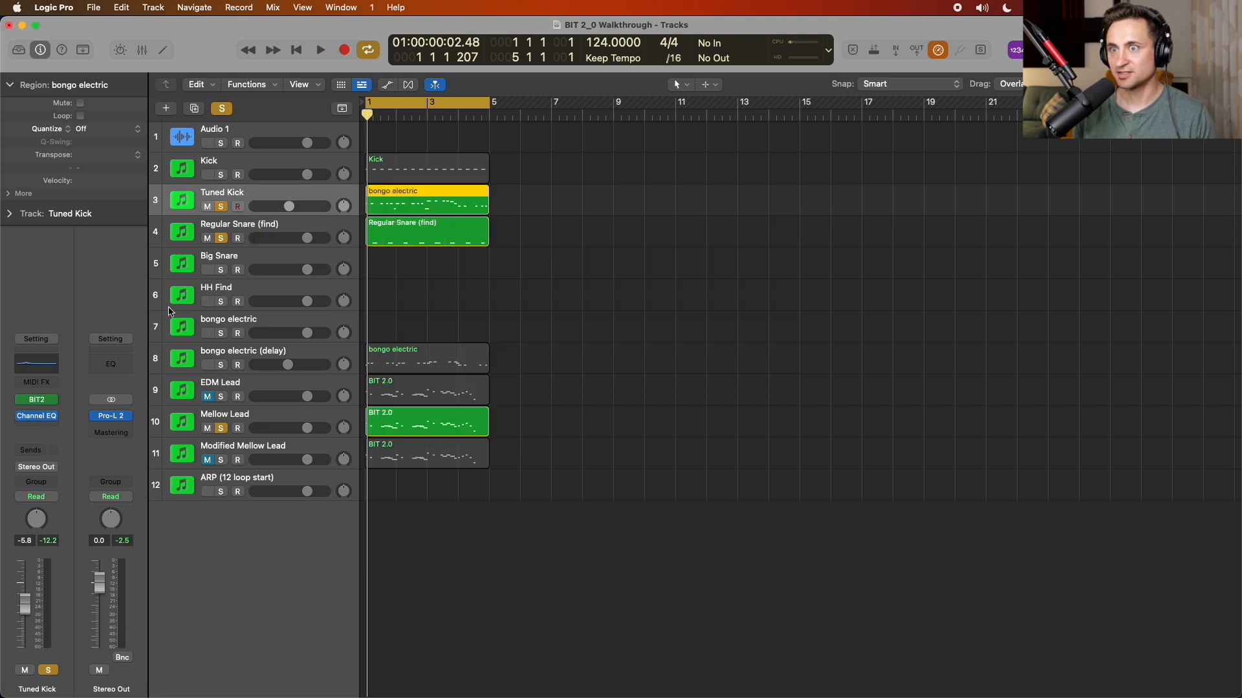
- Audition Osc 1 waveforms on the Tuned Kick during playback, return to Sine, reshape the wave in its display and close the synth
{"action": "left_click", "coordinate": [37, 399]}
{"action": "key", "text": "space"}
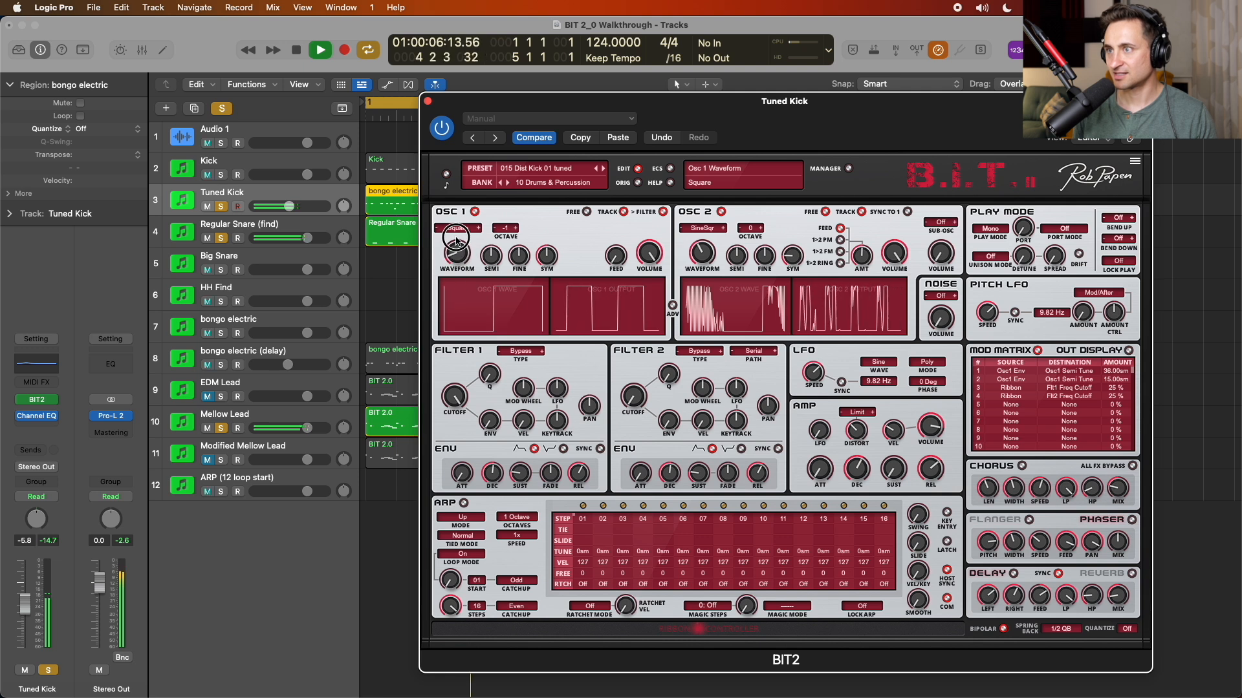
{"action": "left_click_drag", "start_coordinate": [458, 261], "coordinate": [478, 308]}
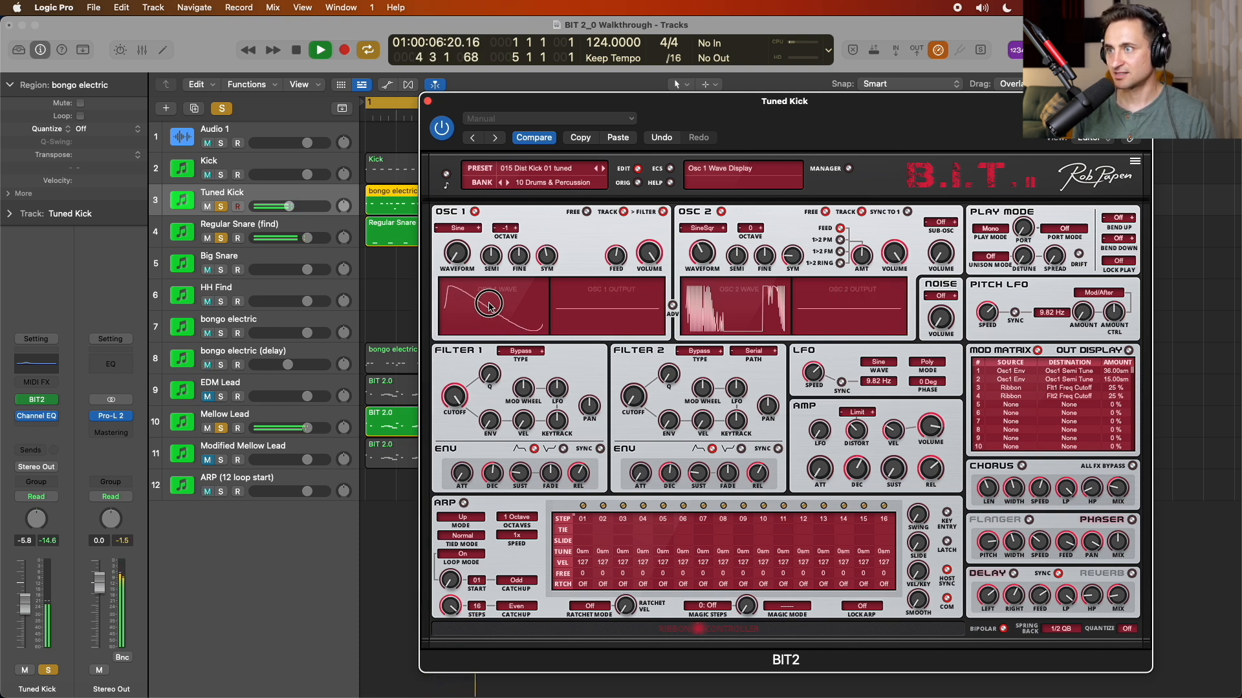
{"action": "left_click", "coordinate": [427, 102]}
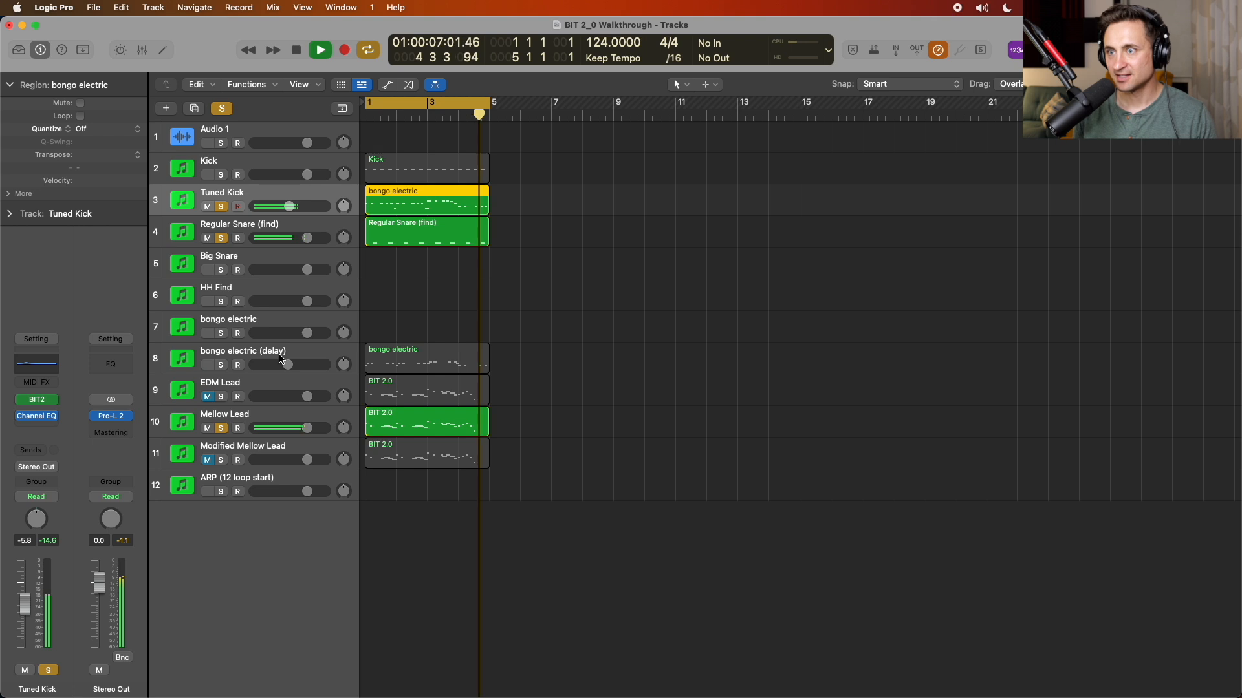
- Stop playback, open BIT2 on the Big Snare track and solo that track
{"action": "key", "text": "space"}
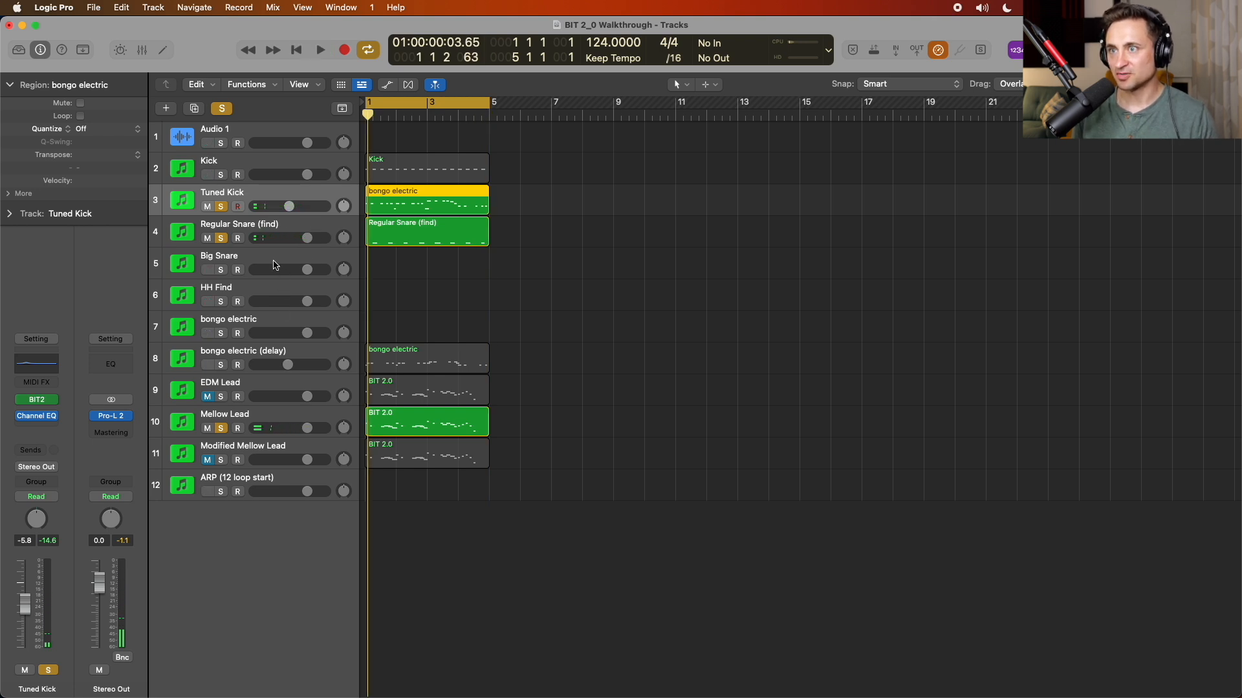
{"action": "left_click", "coordinate": [275, 265]}
{"action": "left_click", "coordinate": [37, 401]}
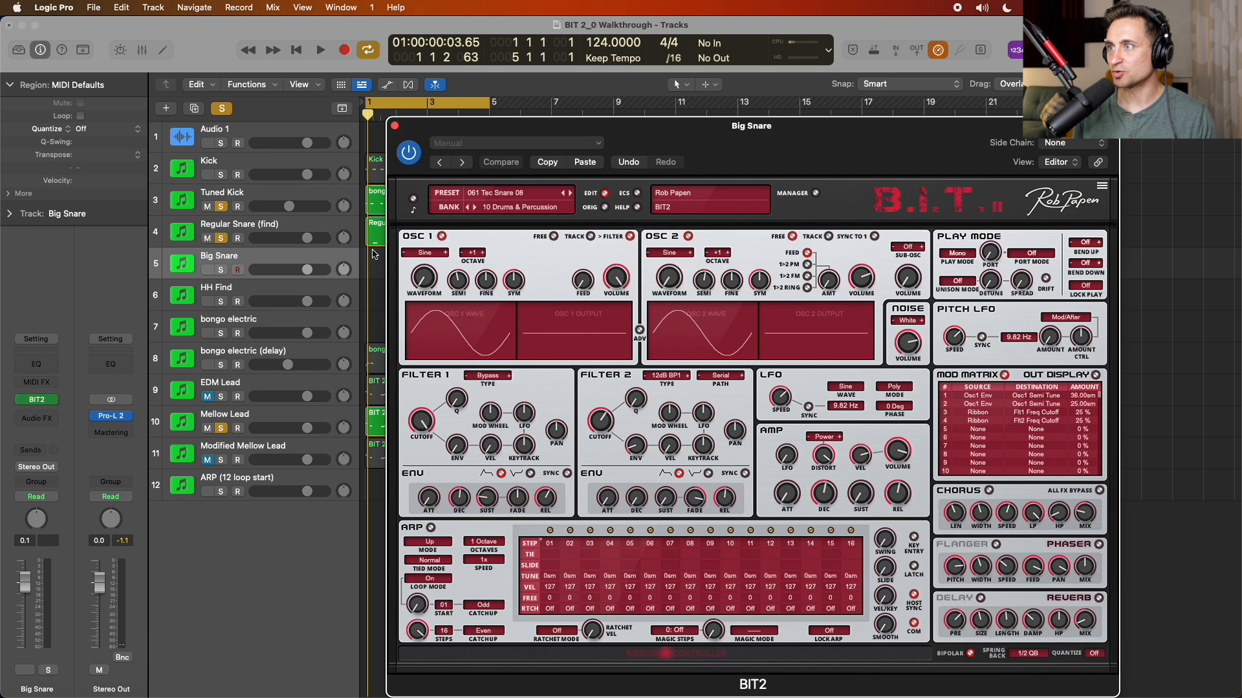
{"action": "left_click_drag", "start_coordinate": [654, 125], "coordinate": [652, 108]}
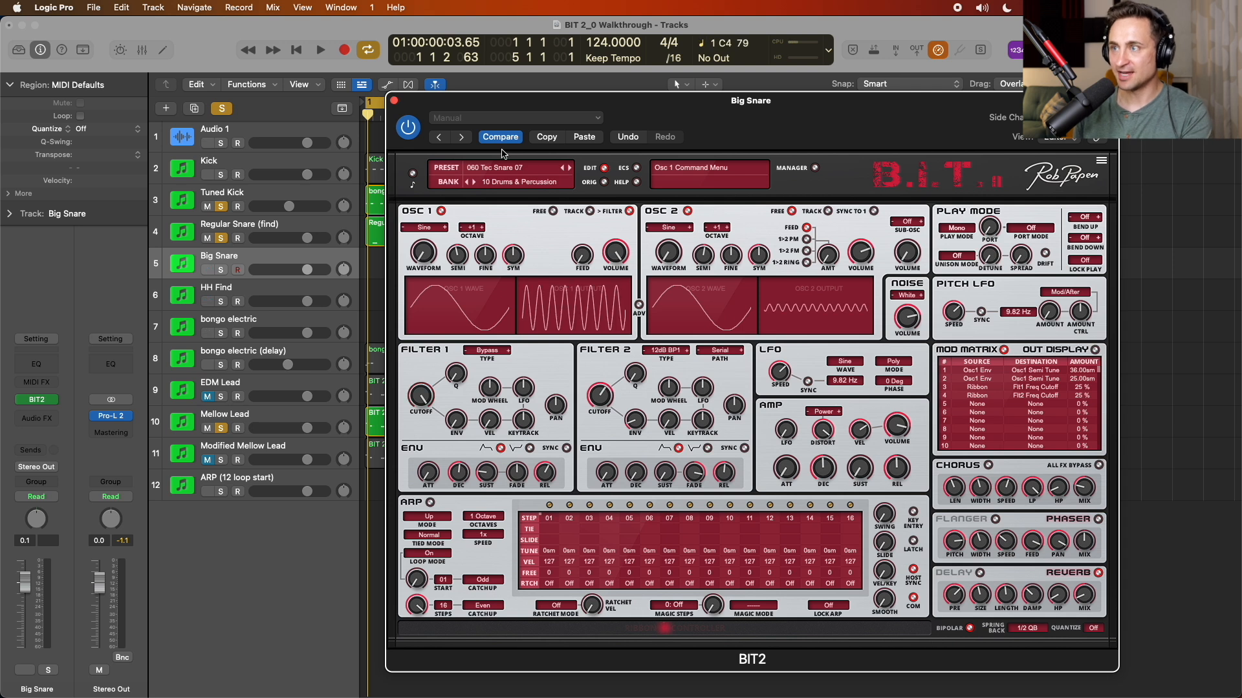
{"action": "left_click", "coordinate": [220, 270]}
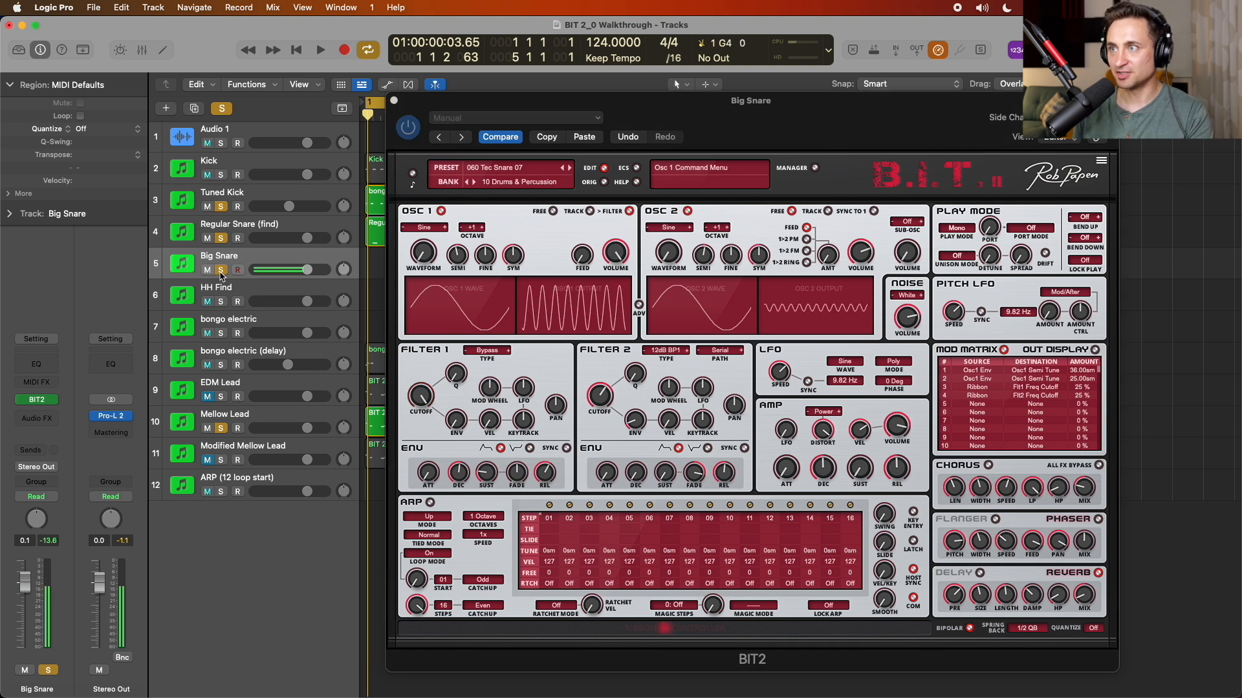
- Load the 001 Between ears preset from bank 09 SFX 01 for the Big Snare during playback
{"action": "key", "text": "space"}
{"action": "left_click", "coordinate": [470, 182]}
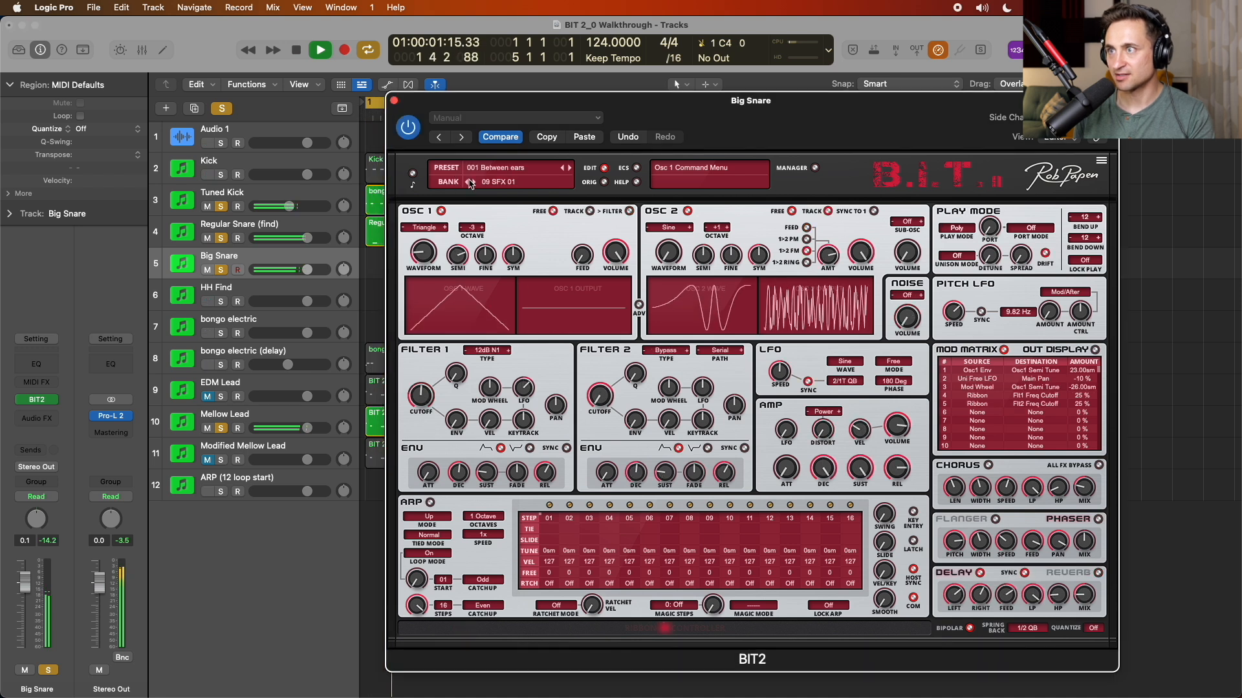
{"action": "left_click", "coordinate": [469, 182]}
{"action": "left_click", "coordinate": [464, 166]}
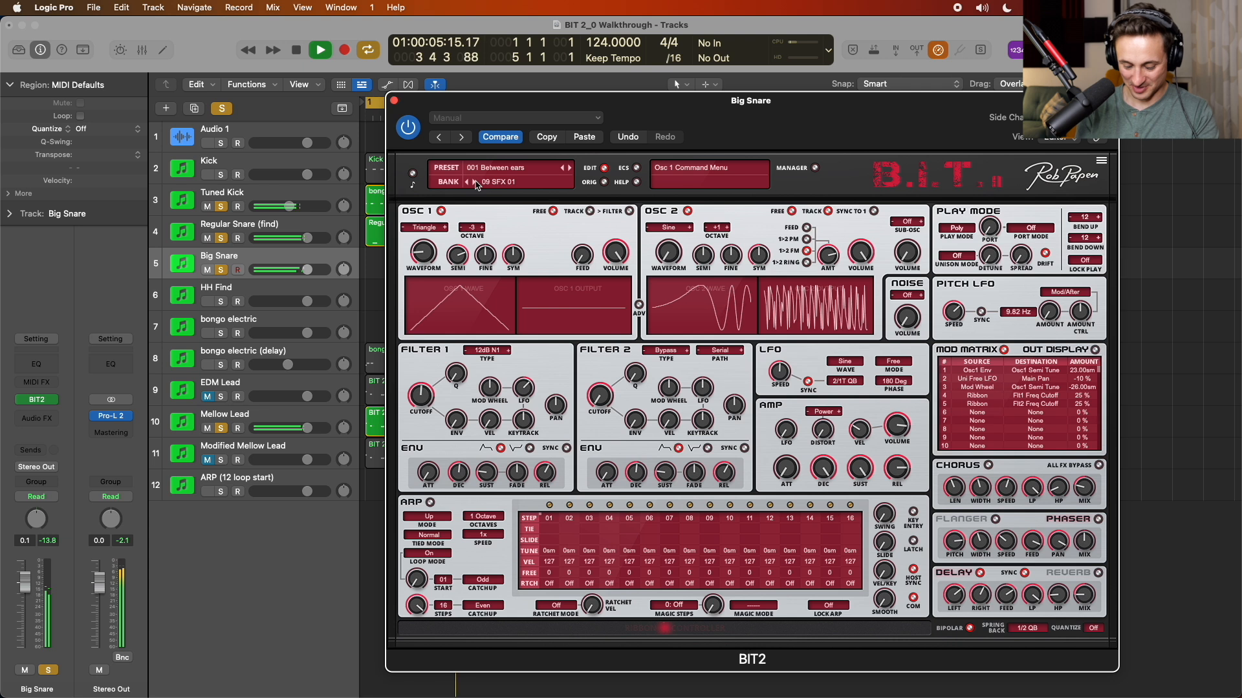
- Record a G4 note at the start of the Big Snare track and lengthen it to the end of the four-bar region
{"action": "key", "text": "r"}
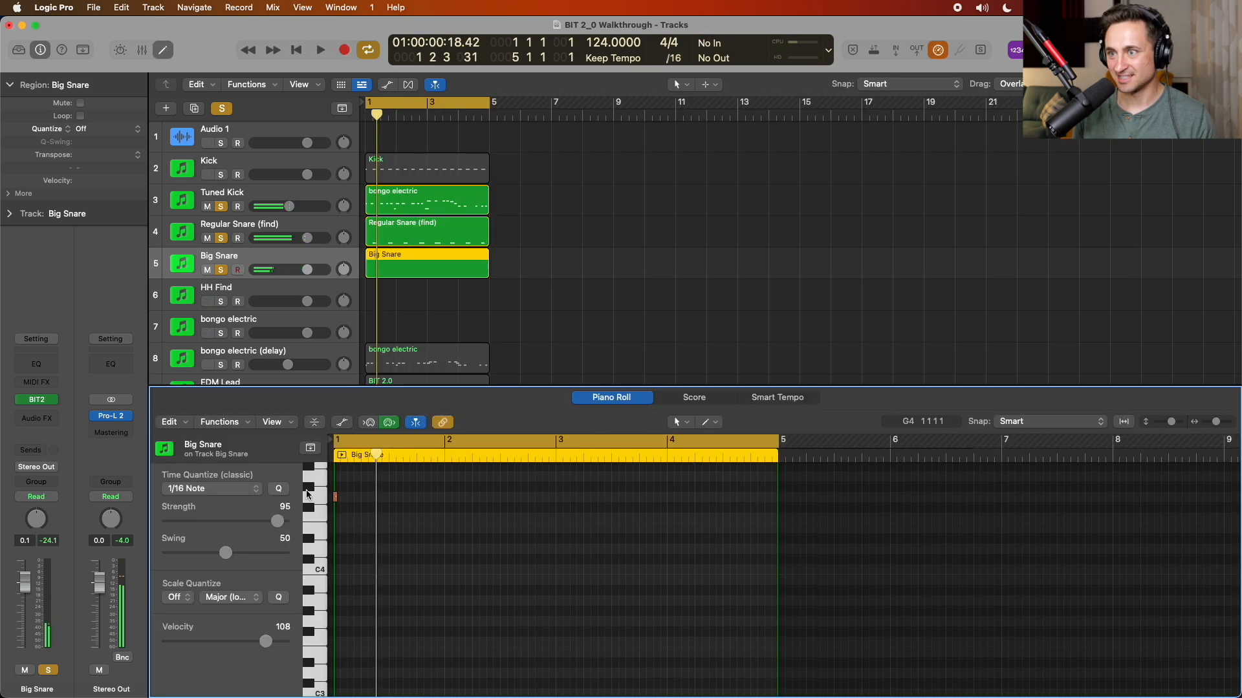
{"action": "left_click", "coordinate": [353, 505]}
{"action": "left_click", "coordinate": [341, 501]}
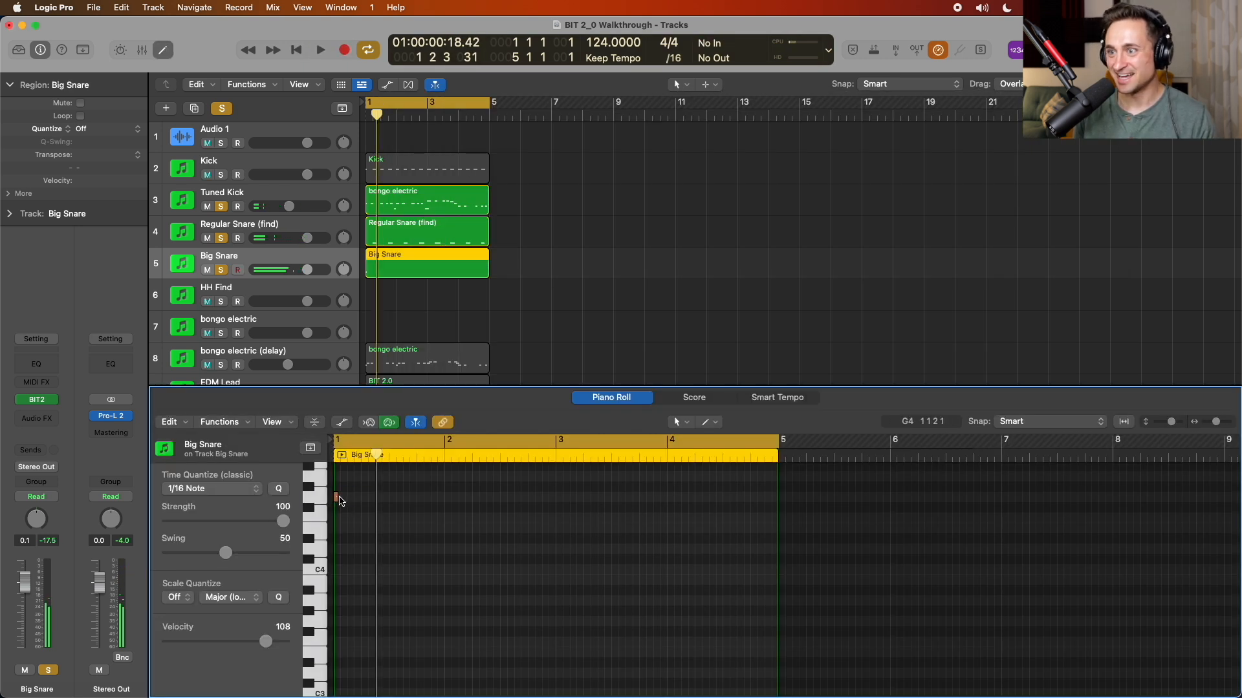
{"action": "left_click_drag", "start_coordinate": [337, 499], "coordinate": [776, 496]}
- Lower the Big Snare's track volume to -8.4 dB during playback and rename the track as Crazy Sound
{"action": "key", "text": "space"}
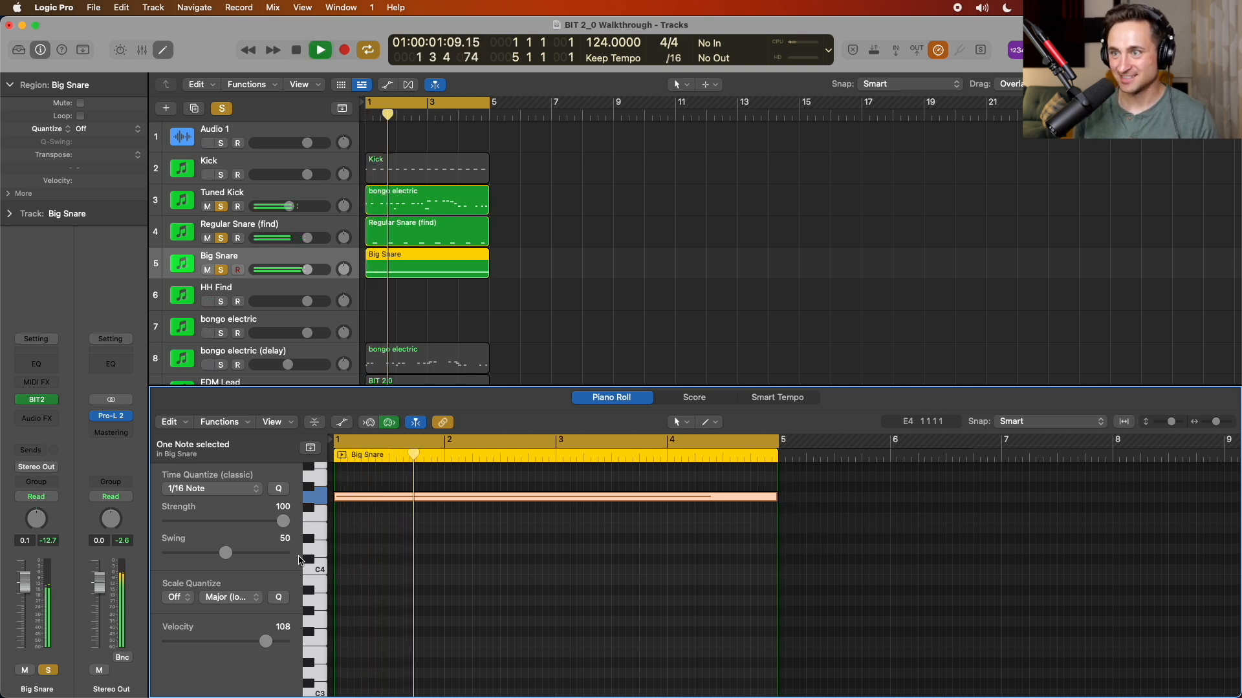
{"action": "left_click_drag", "start_coordinate": [288, 270], "coordinate": [262, 269]}
{"action": "double_click", "coordinate": [270, 256]}
{"action": "type", "text": "Crazy Sound"}
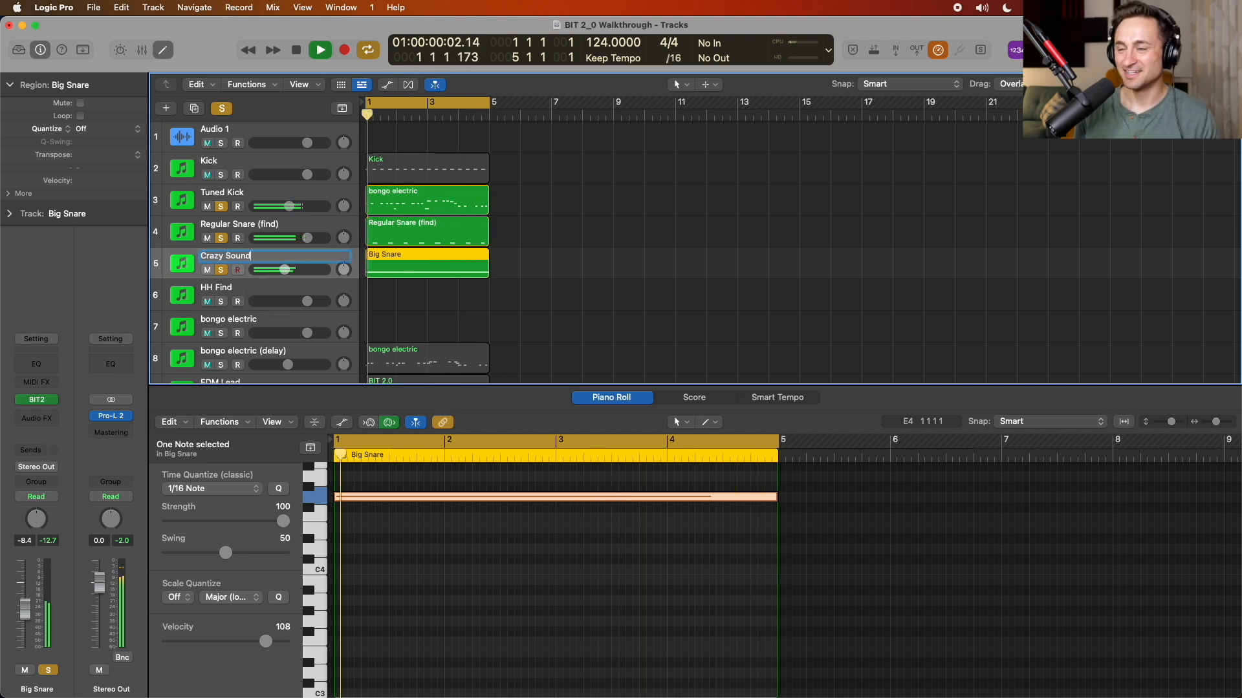
{"action": "key", "text": "Return"}
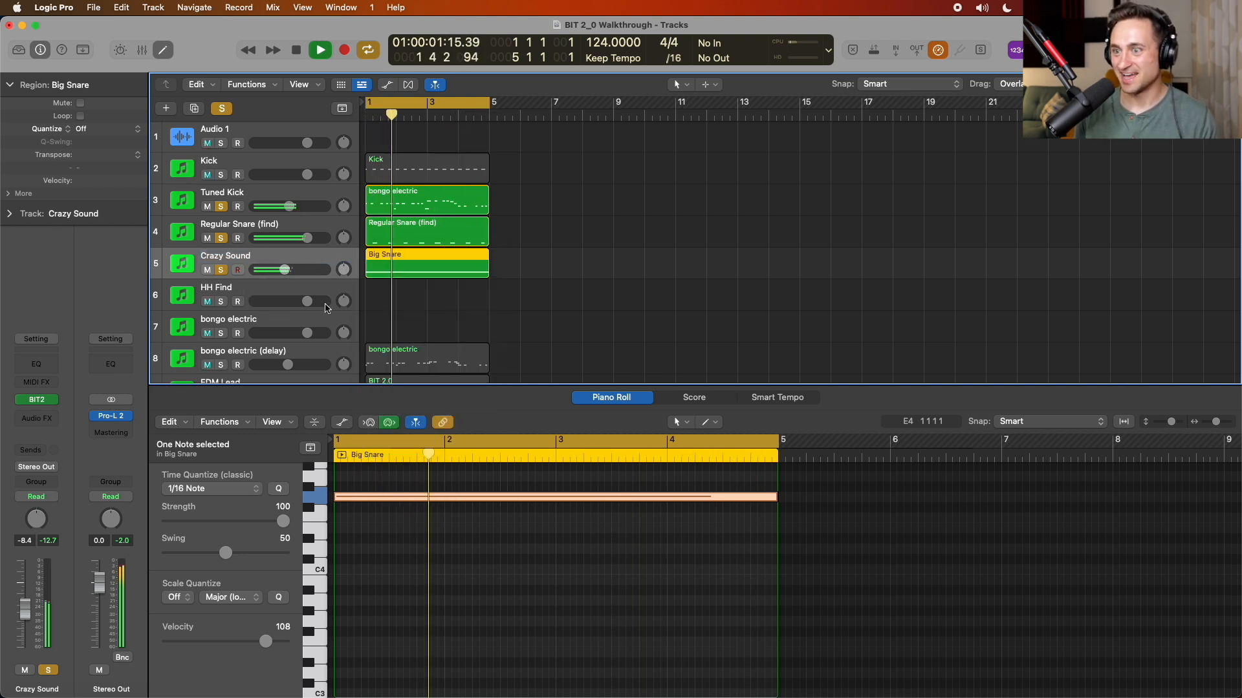
- Reduce the long note's velocity to 51, then lower the Crazy Sound track to -23.5 dB and turn off its solo
{"action": "left_click", "coordinate": [217, 641]}
{"action": "key", "text": "space"}
{"action": "mouse_move", "coordinate": [276, 271]}
{"action": "left_mouse_down"}
{"action": "mouse_move", "coordinate": [239, 269]}
{"action": "mouse_move", "coordinate": [266, 270]}
{"action": "left_mouse_up"}
{"action": "left_click", "coordinate": [221, 272]}
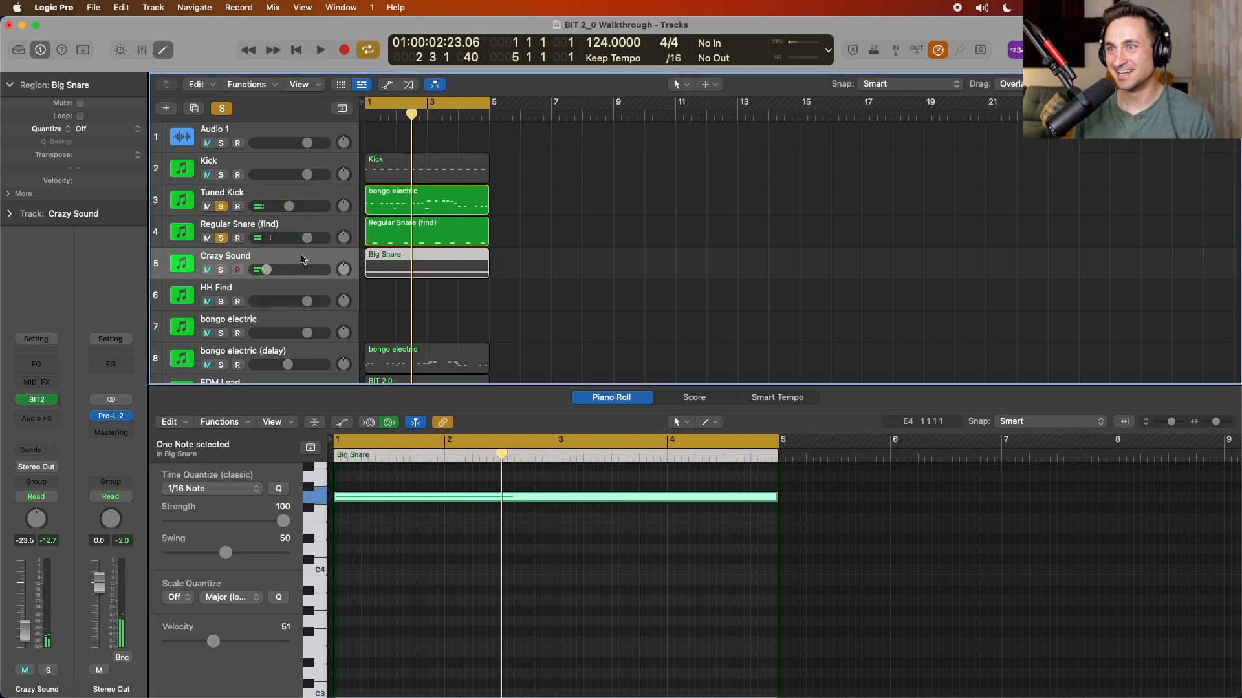
- Duplicate the Crazy Sound track and audition the SFX presets in the copy's BIT2 up to 006 Dull FX Square
{"action": "key", "text": "super+d"}
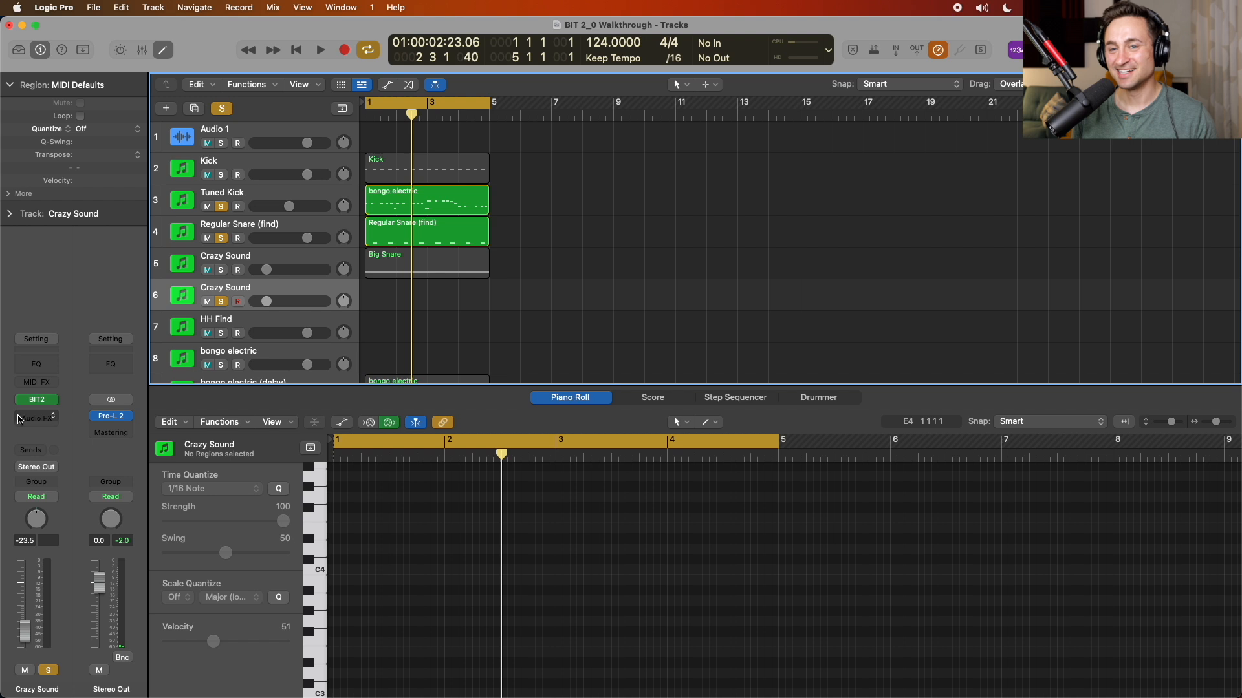
{"action": "left_click", "coordinate": [35, 400]}
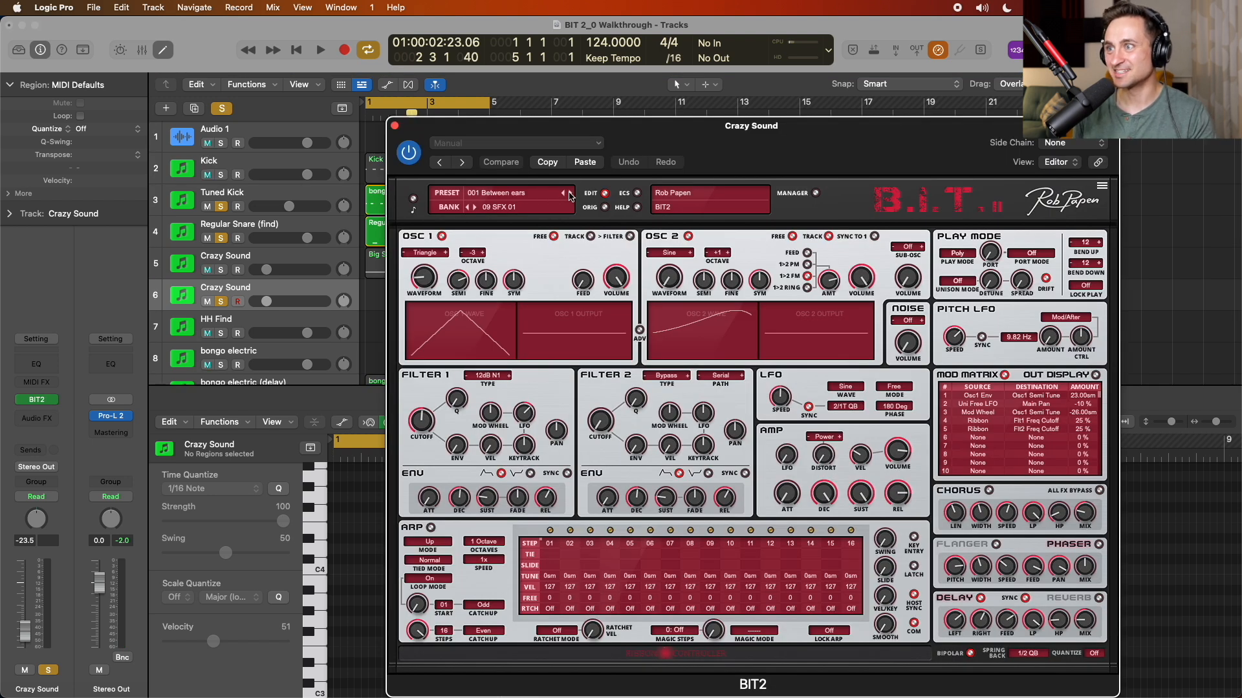
{"action": "left_click", "coordinate": [571, 193]}
{"action": "left_click", "coordinate": [571, 193]}
{"action": "left_click", "coordinate": [571, 193]}
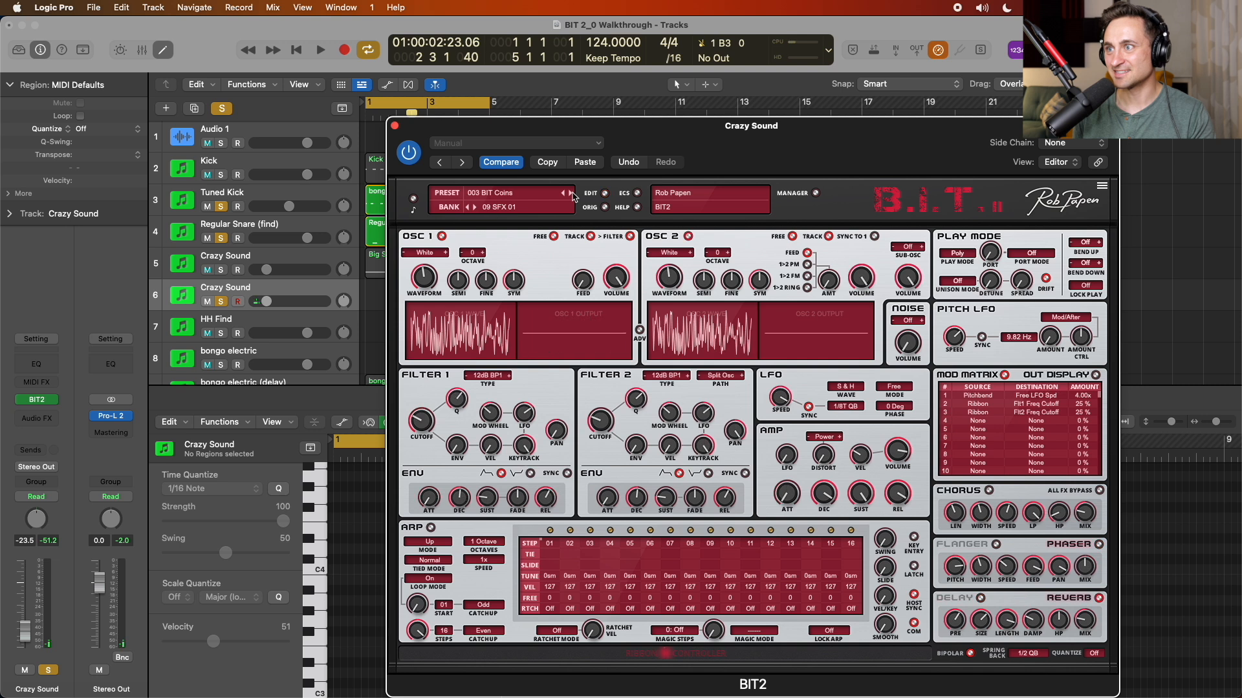
{"action": "left_click", "coordinate": [571, 193]}
{"action": "left_click", "coordinate": [571, 193]}
- Switch the duplicated track's synth to the 10 Drums & Percussion bank
{"action": "left_click", "coordinate": [511, 194]}
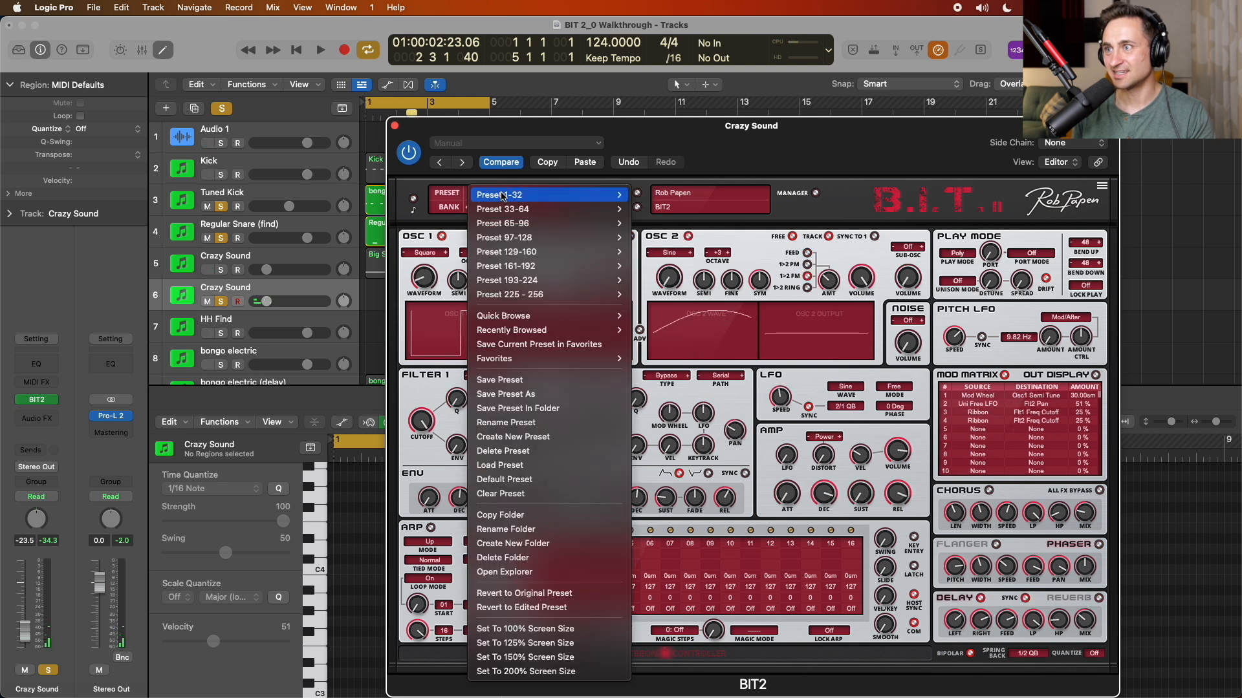
{"action": "left_click", "coordinate": [495, 178]}
{"action": "left_click", "coordinate": [490, 207]}
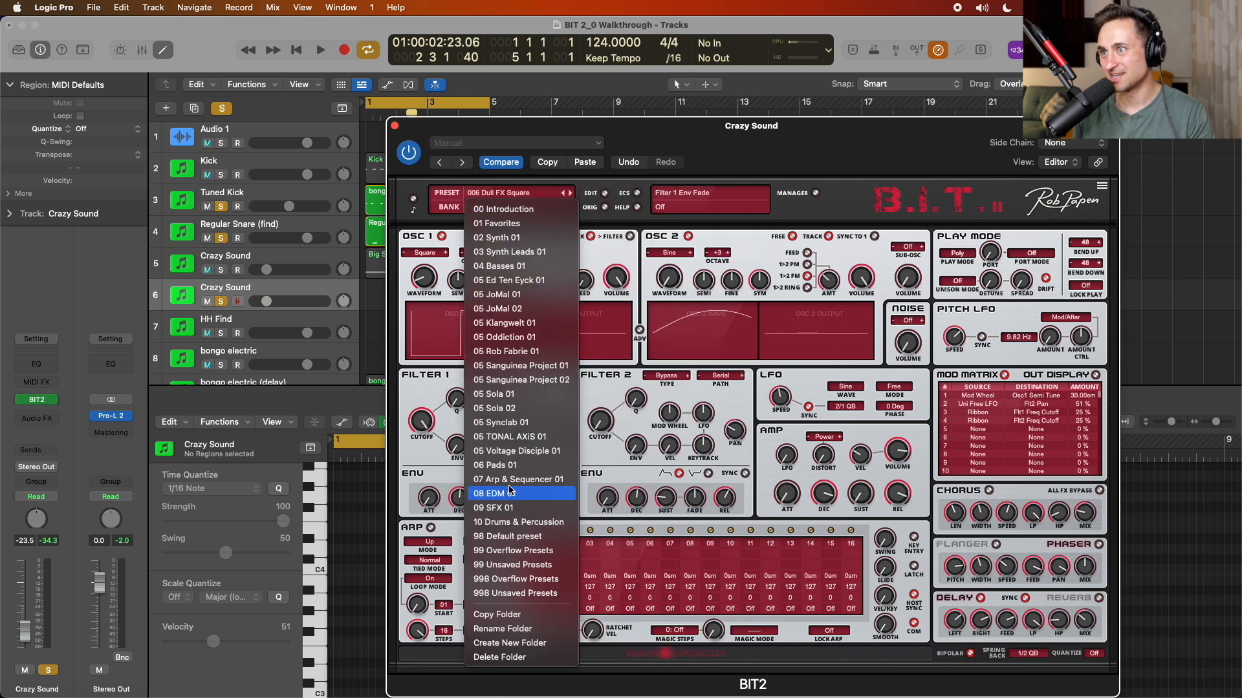
{"action": "left_click", "coordinate": [475, 177]}
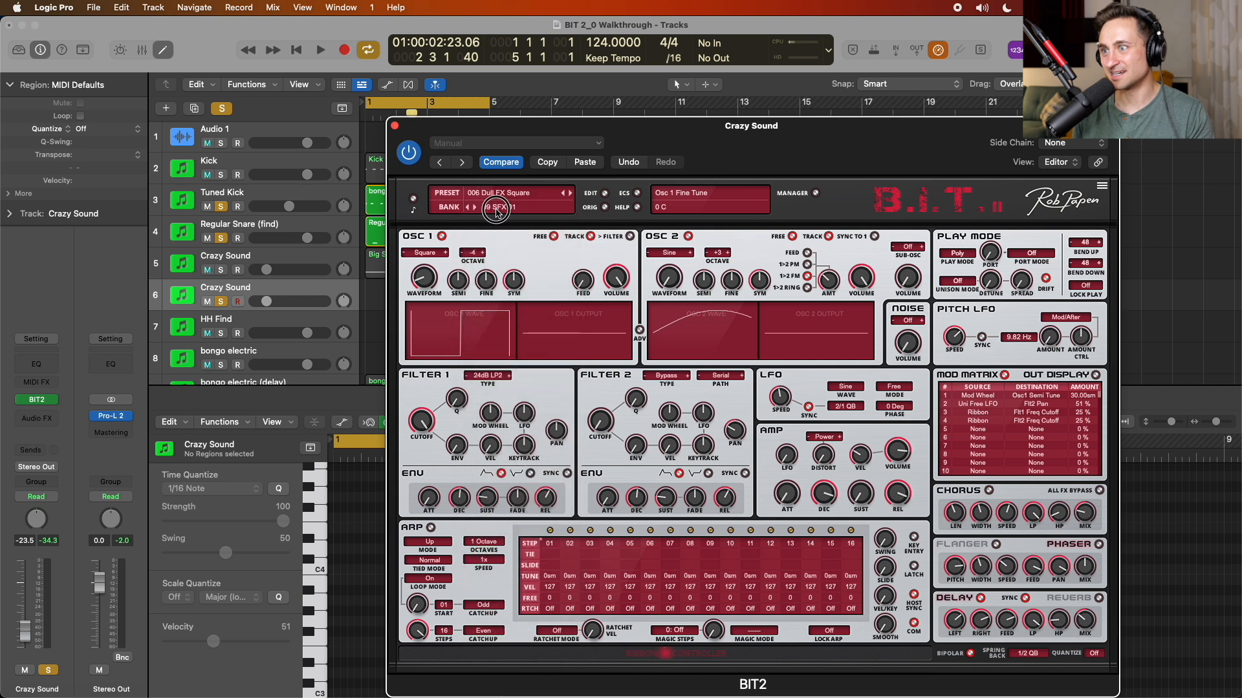
{"action": "left_click", "coordinate": [496, 209]}
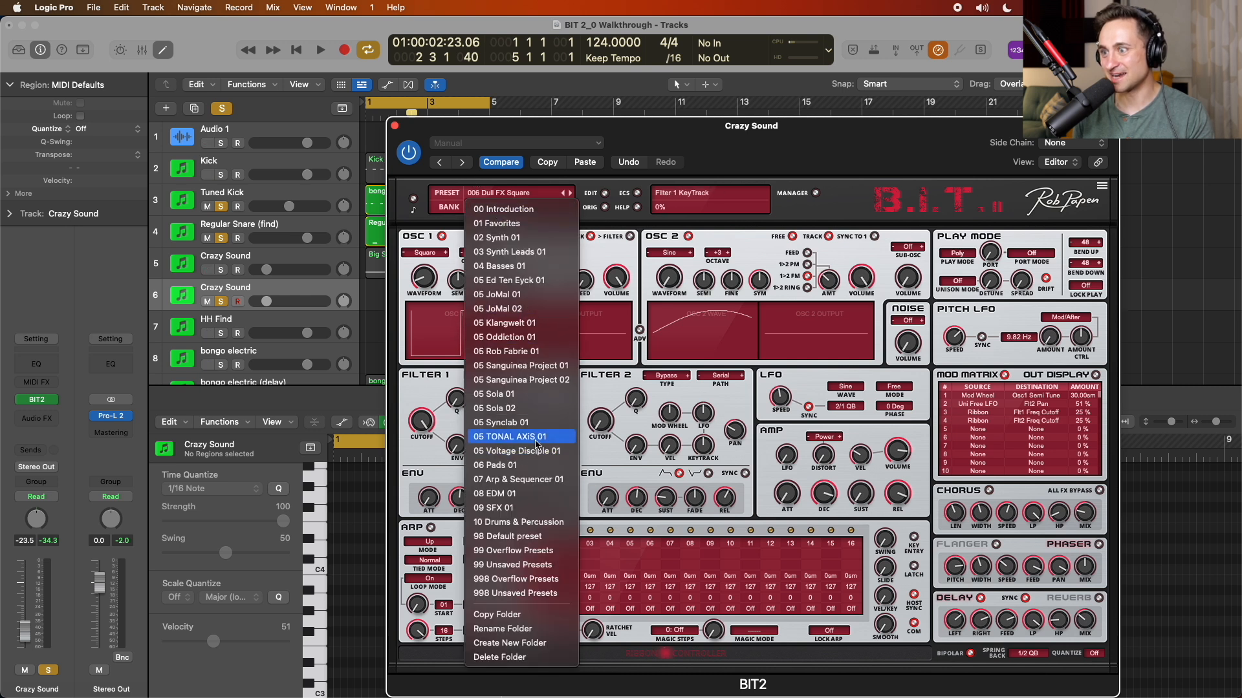
{"action": "left_click", "coordinate": [532, 522]}
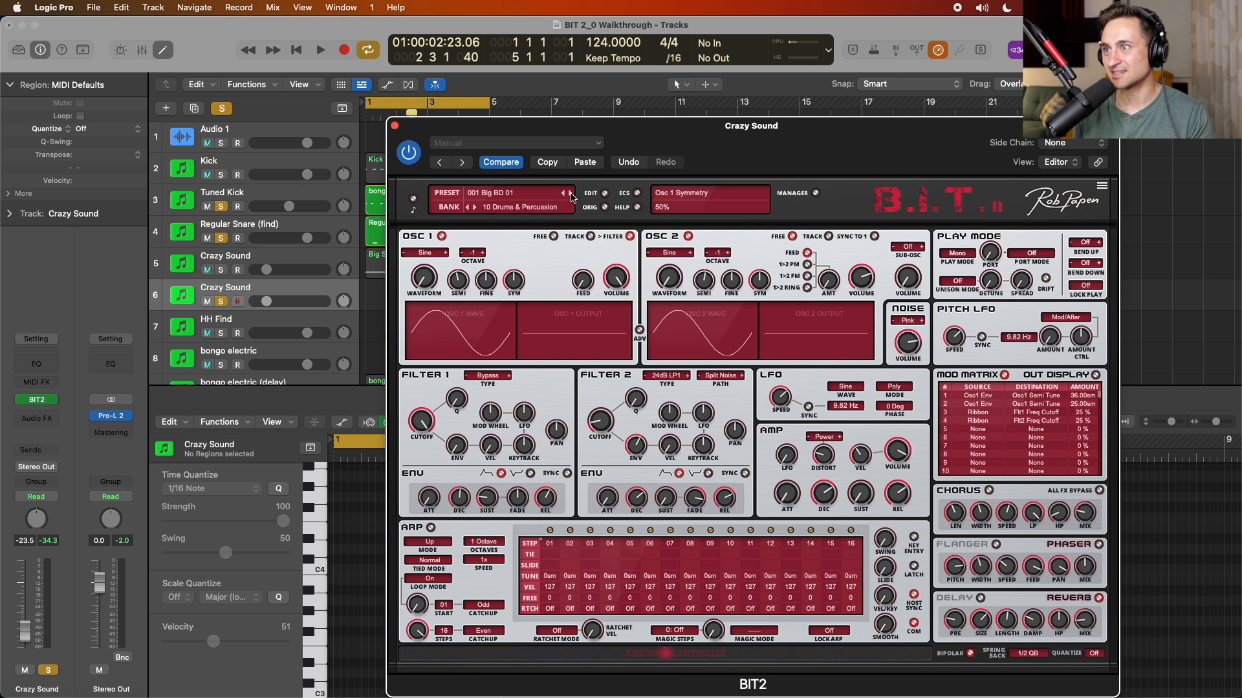
- Load the 052 Tec Snare 01 preset and raise the duplicated track's volume to -5.0 dB, then play the loop
{"action": "left_click", "coordinate": [526, 198]}
{"action": "mouse_move", "coordinate": [569, 200]}
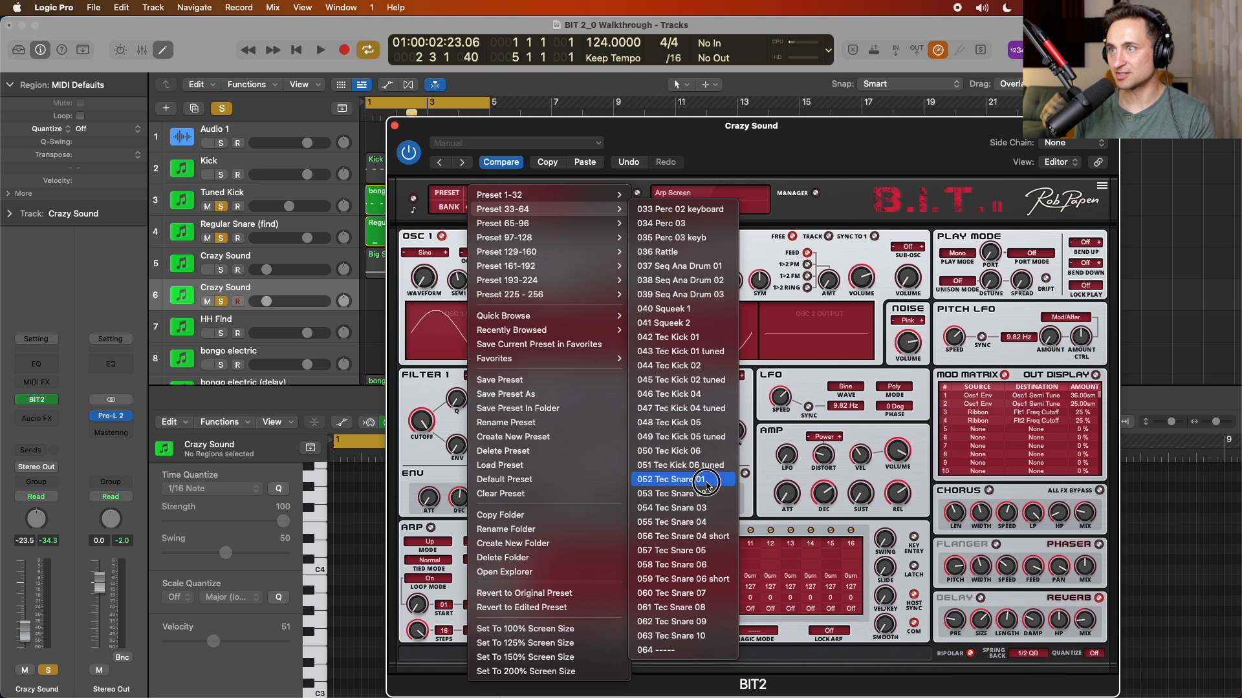
{"action": "left_click", "coordinate": [707, 486]}
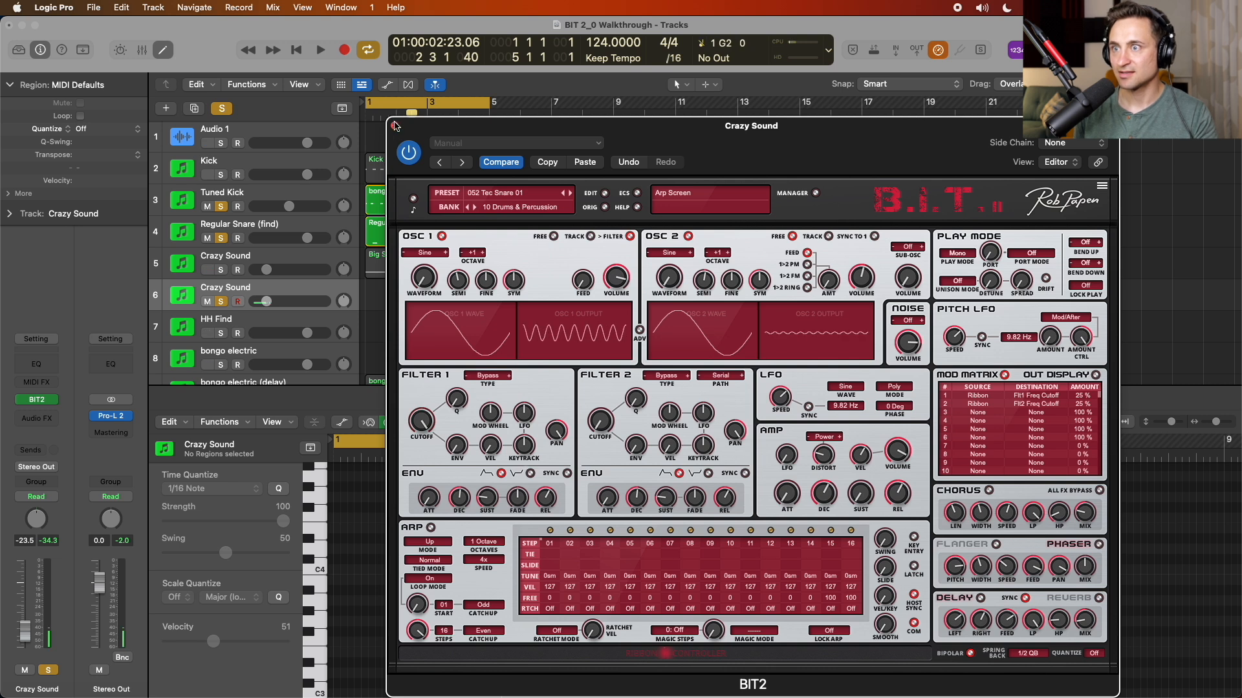
{"action": "left_click", "coordinate": [395, 125]}
{"action": "left_click_drag", "start_coordinate": [266, 302], "coordinate": [291, 301]}
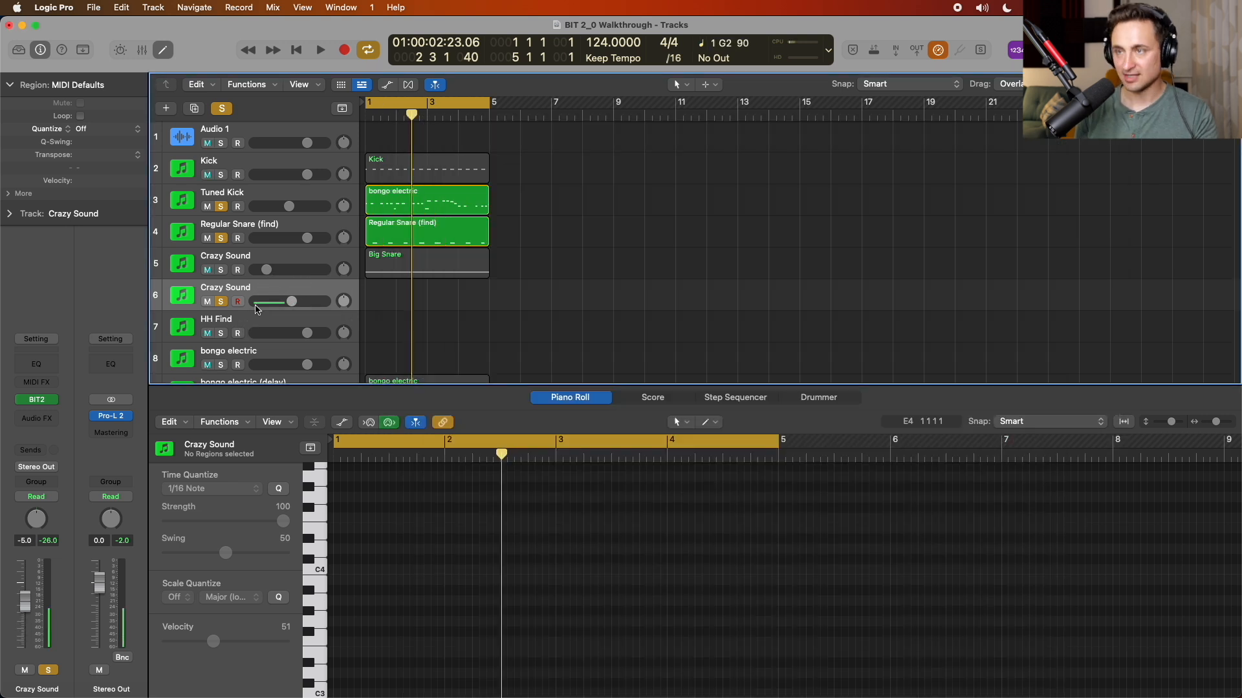
{"action": "key", "text": "space"}
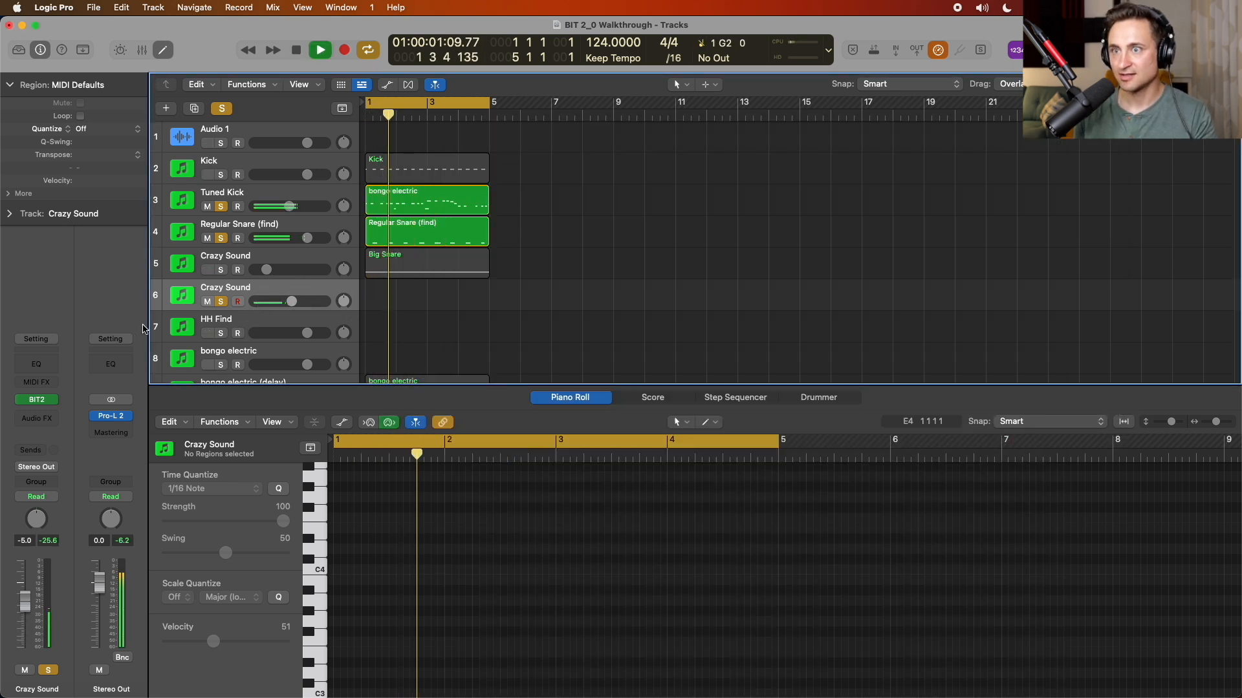
- Reopen the duplicate's BIT2, audition the Tec Snare presets up to 056 Tec Snare 04 short, and return to 054 Tec Snare 03
{"action": "left_click", "coordinate": [38, 401]}
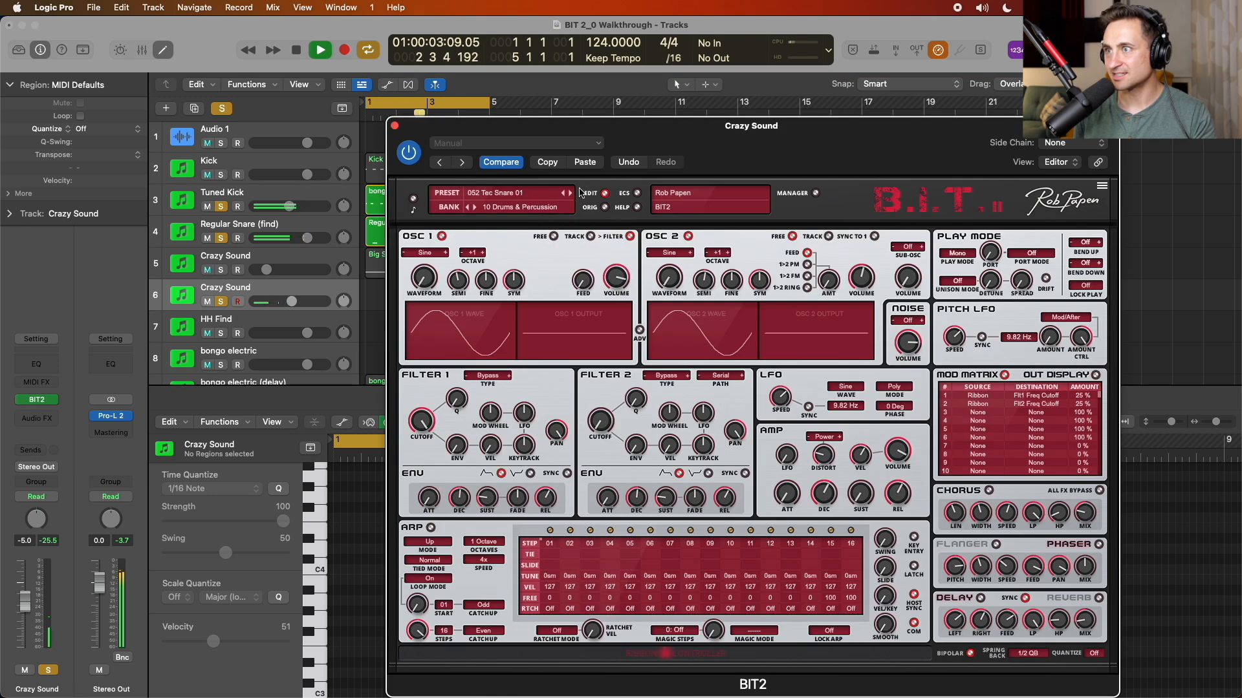
{"action": "left_click", "coordinate": [572, 193]}
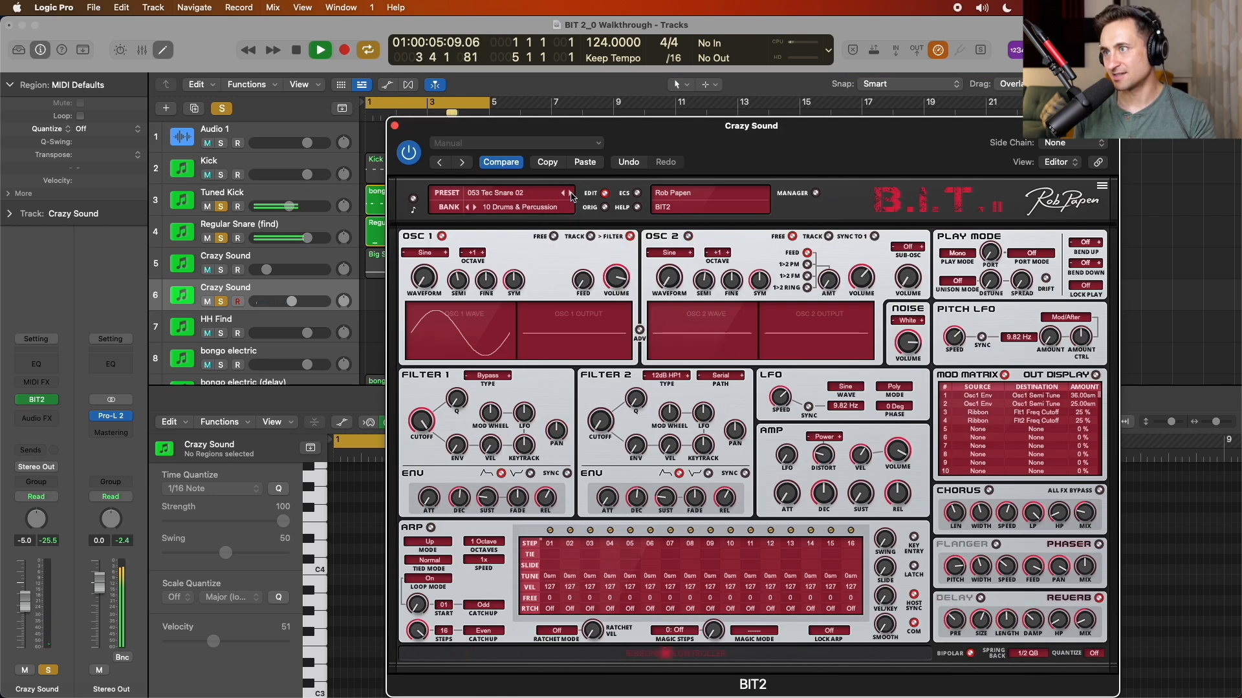
{"action": "left_click", "coordinate": [571, 193]}
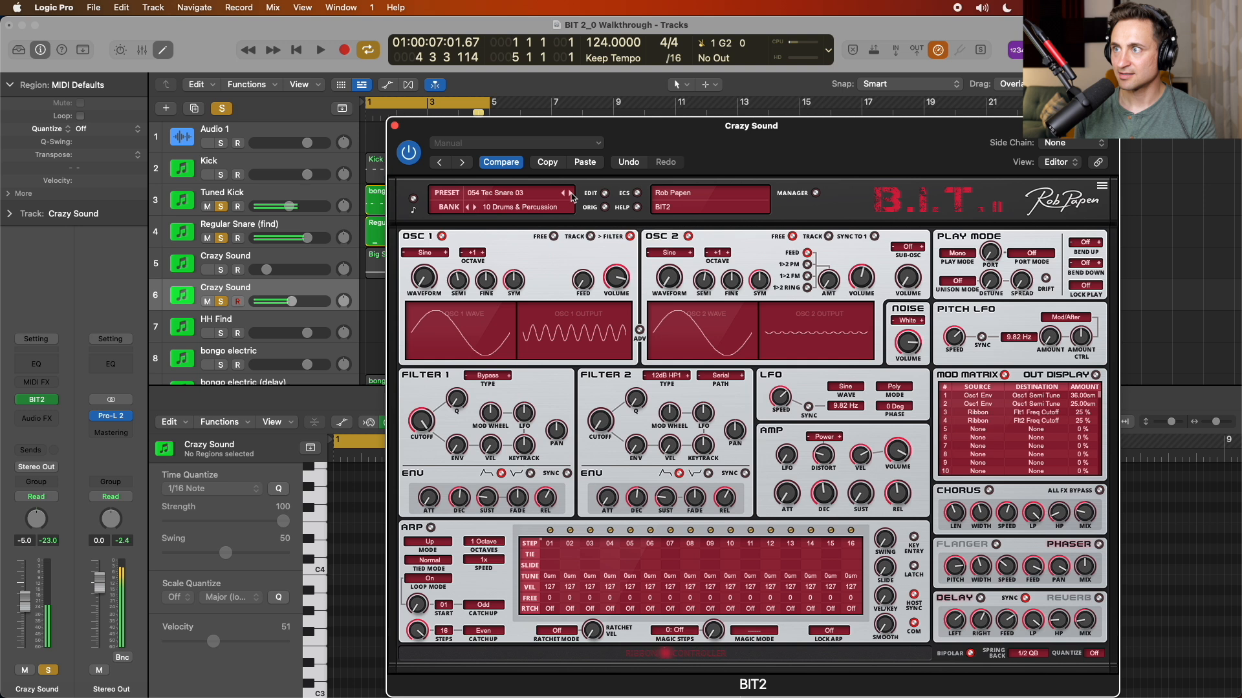
{"action": "left_click", "coordinate": [565, 194]}
{"action": "left_click", "coordinate": [570, 192]}
{"action": "left_click", "coordinate": [570, 193]}
{"action": "left_click", "coordinate": [569, 193]}
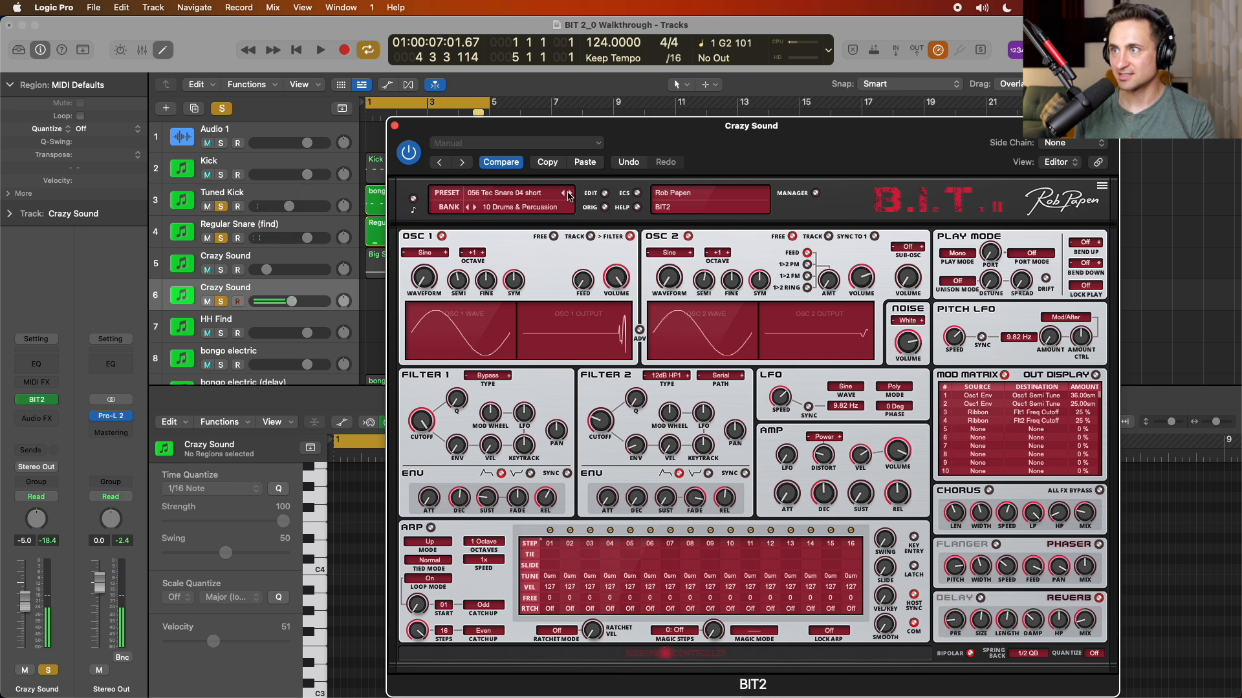
{"action": "left_click", "coordinate": [565, 194]}
{"action": "left_click", "coordinate": [565, 194]}
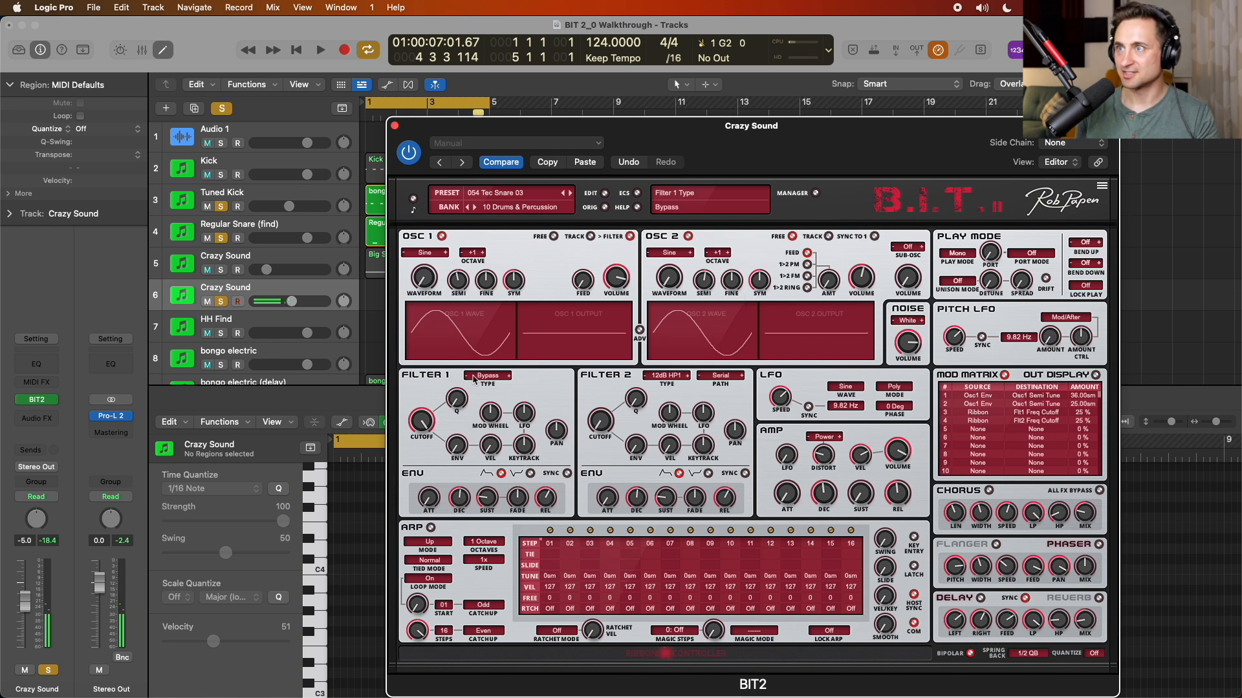
- Record a four-bar snare pattern on the duplicated Crazy Sound track and raise its volume to +1.4 dB
{"action": "key", "text": "r"}
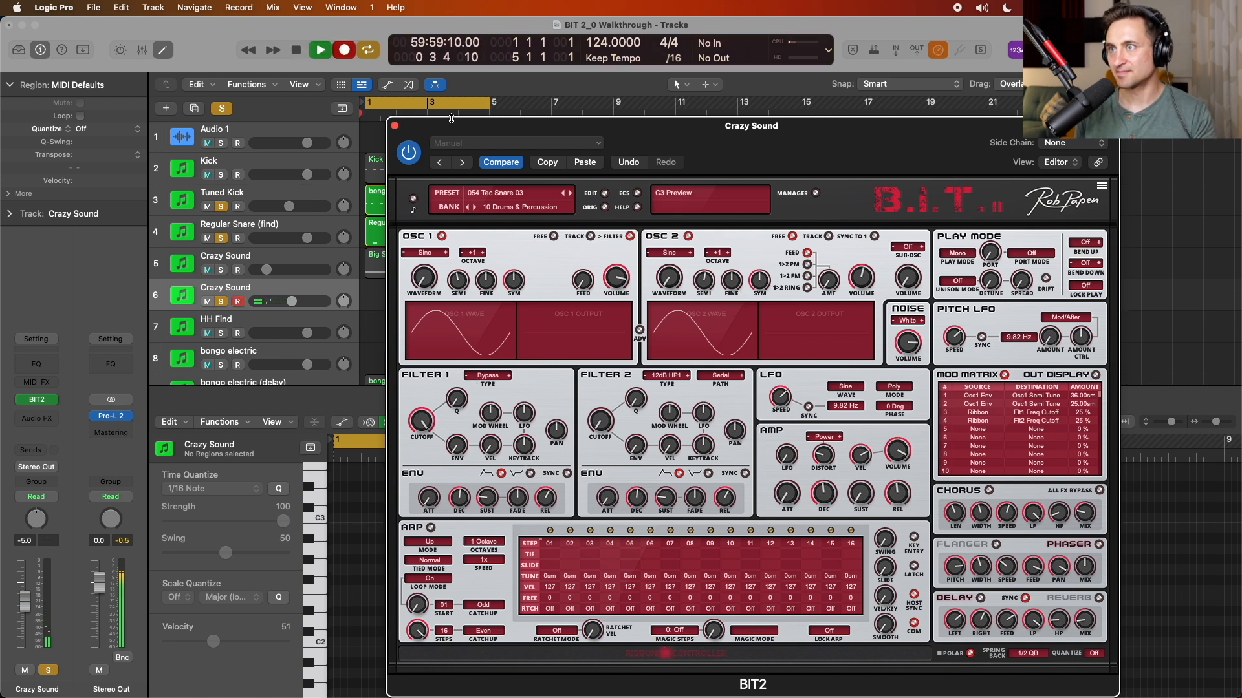
{"action": "left_click_drag", "start_coordinate": [451, 118], "coordinate": [506, 104]}
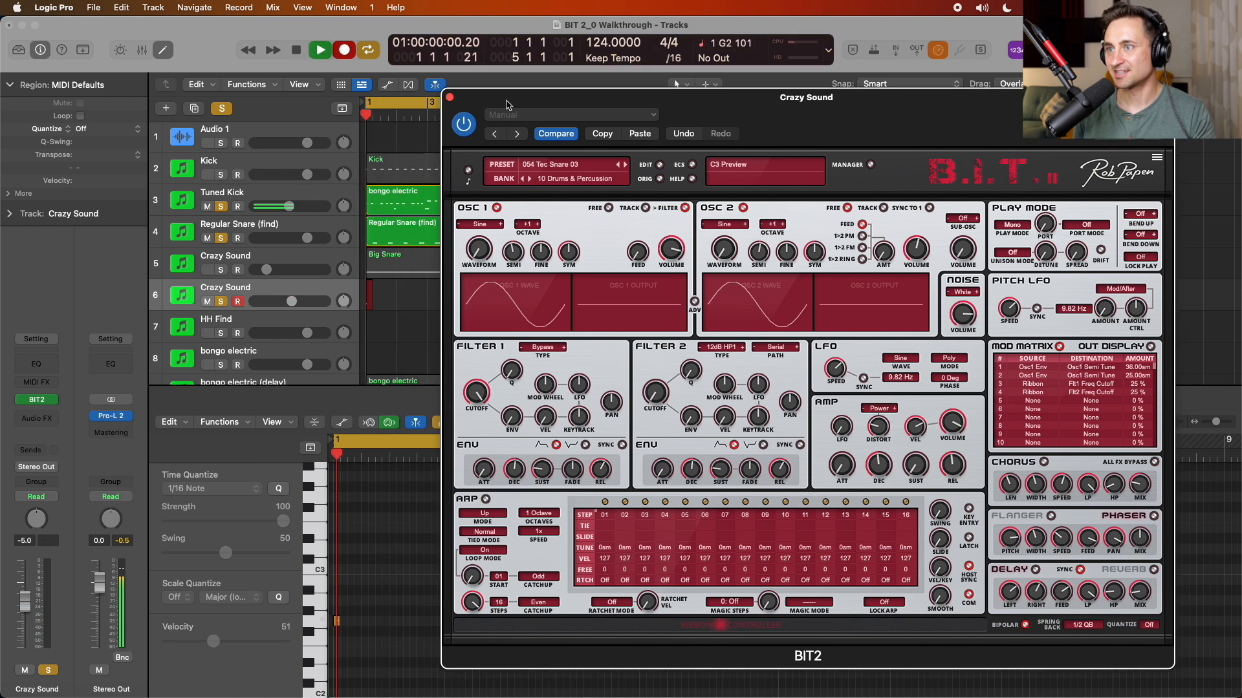
{"action": "left_click_drag", "start_coordinate": [292, 302], "coordinate": [335, 302]}
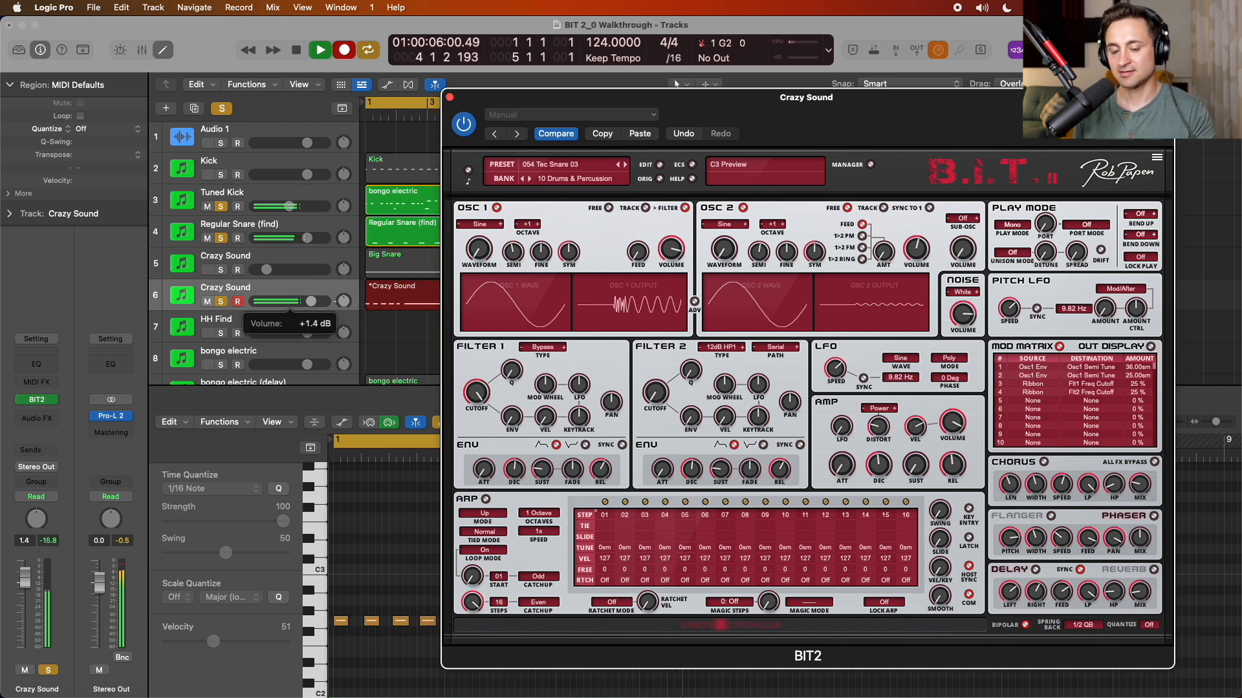
{"action": "key", "text": "space"}
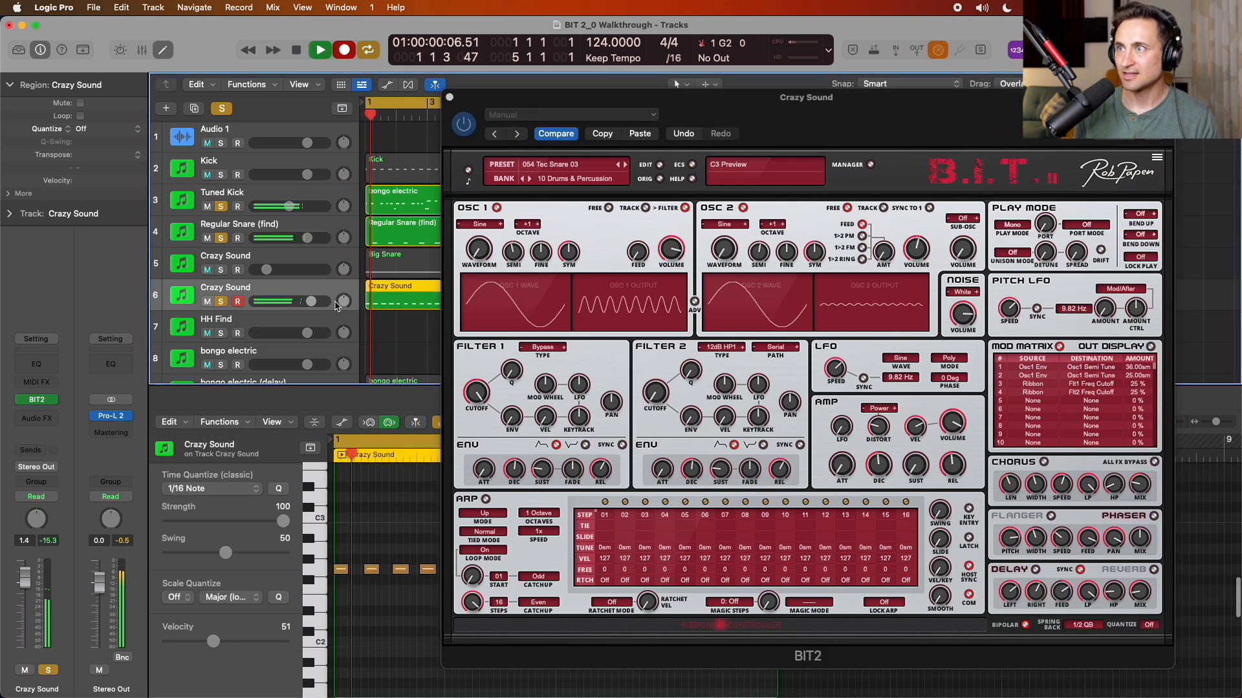
- Close the synth window and open the newly recorded Crazy Sound region for note editing
{"action": "left_click", "coordinate": [451, 99]}
{"action": "double_click", "coordinate": [474, 306]}
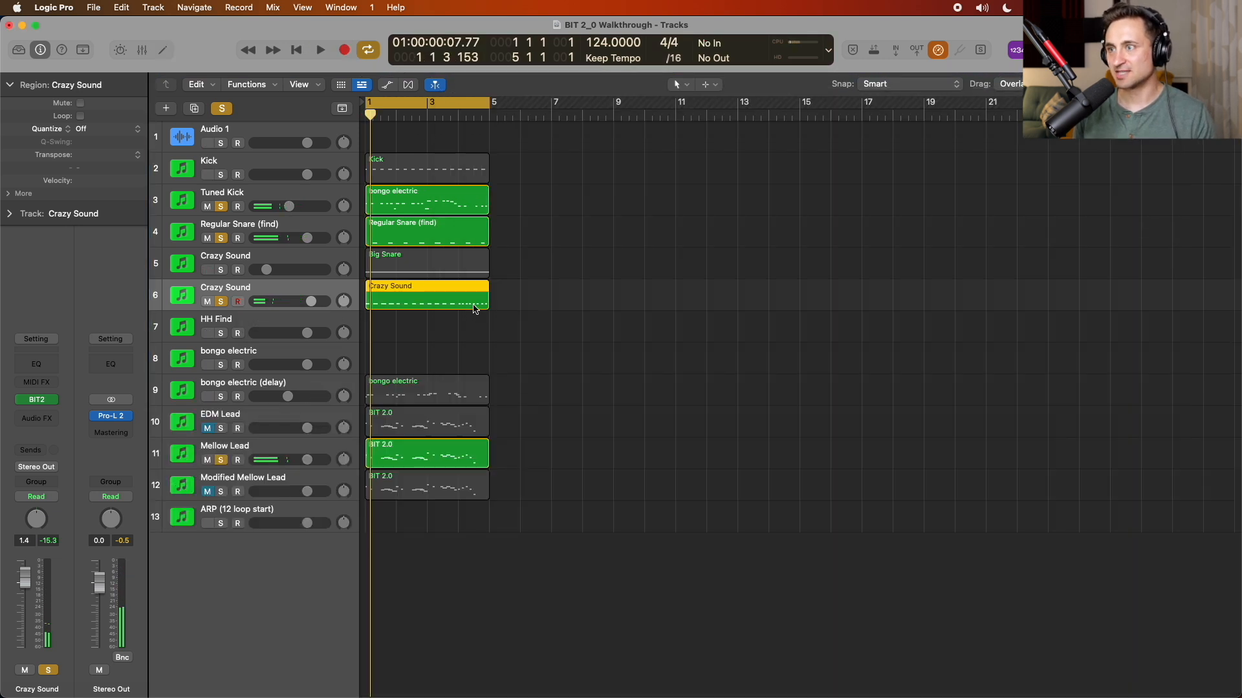
{"action": "double_click", "coordinate": [477, 303]}
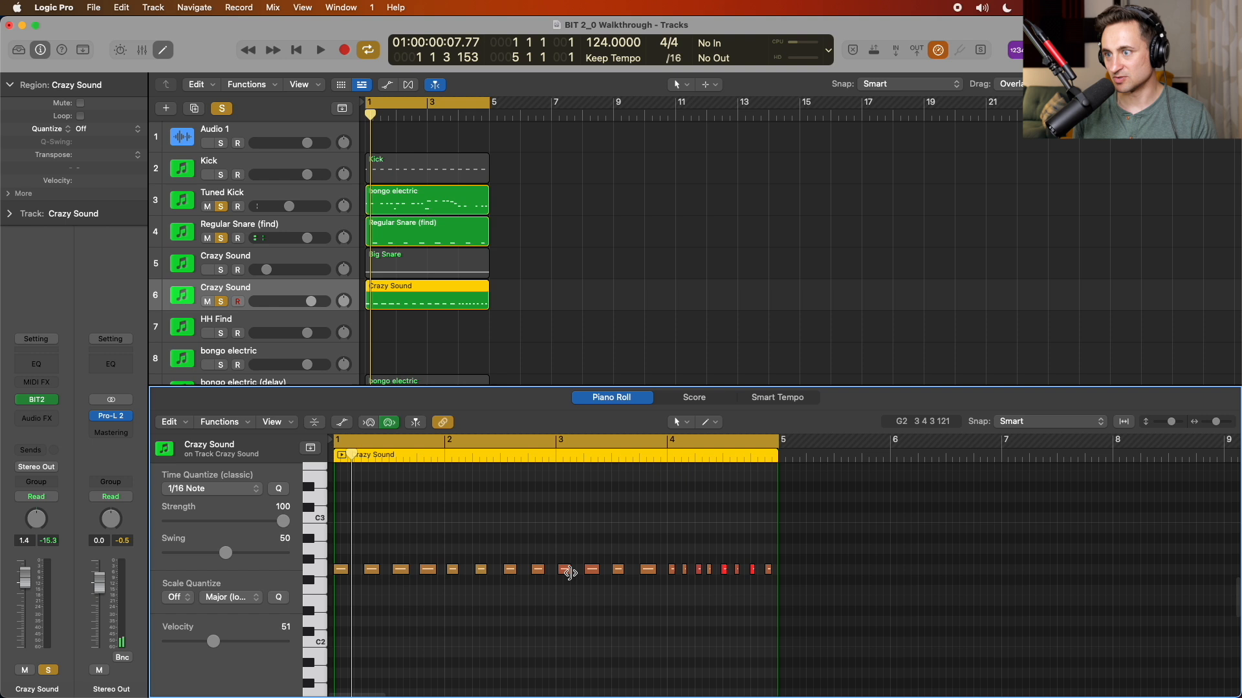
- Quantize all Crazy Sound notes to 1/16 and add a Channel EQ that boosts the highs on the track while the loop plays
{"action": "key", "text": "super+a"}
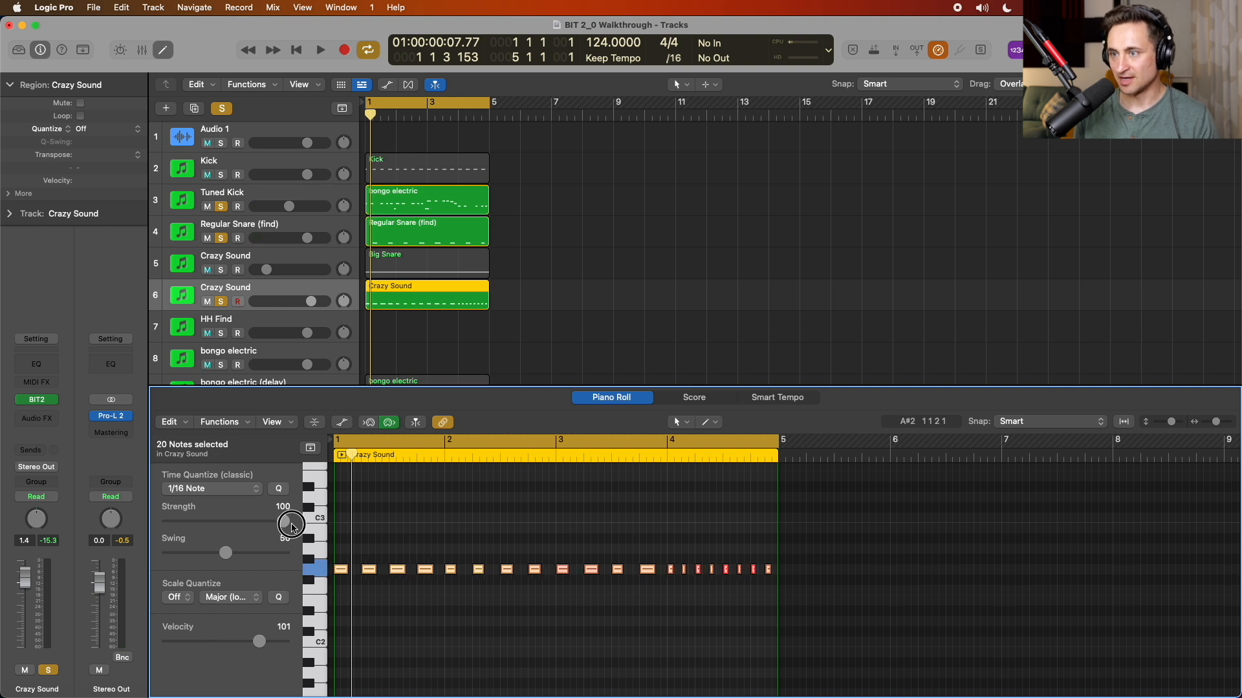
{"action": "key", "text": "space"}
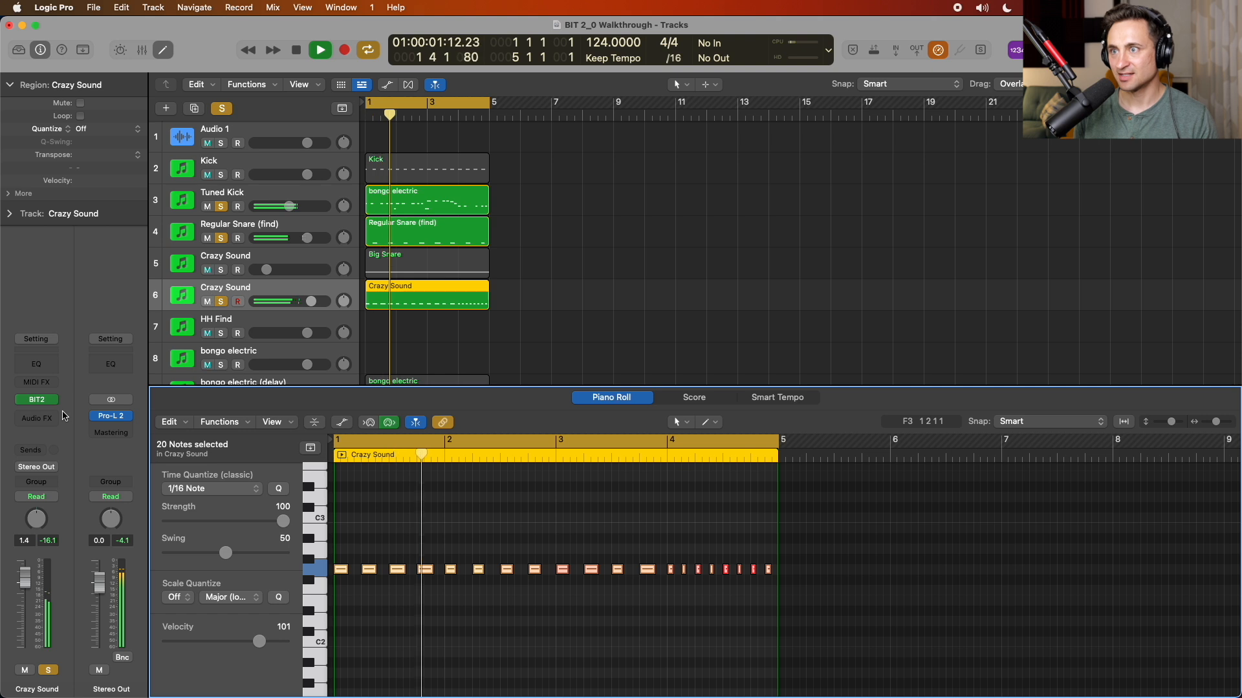
{"action": "left_click", "coordinate": [38, 365]}
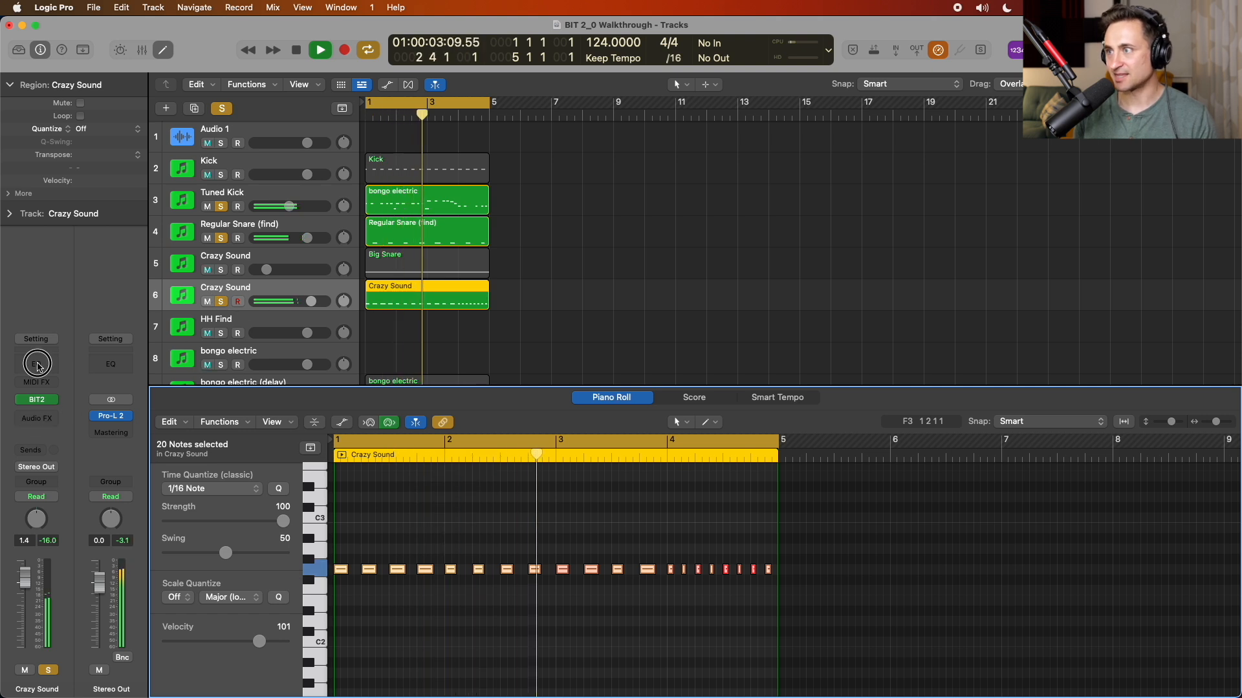
{"action": "left_click_drag", "start_coordinate": [735, 309], "coordinate": [712, 278]}
{"action": "left_click", "coordinate": [394, 184]}
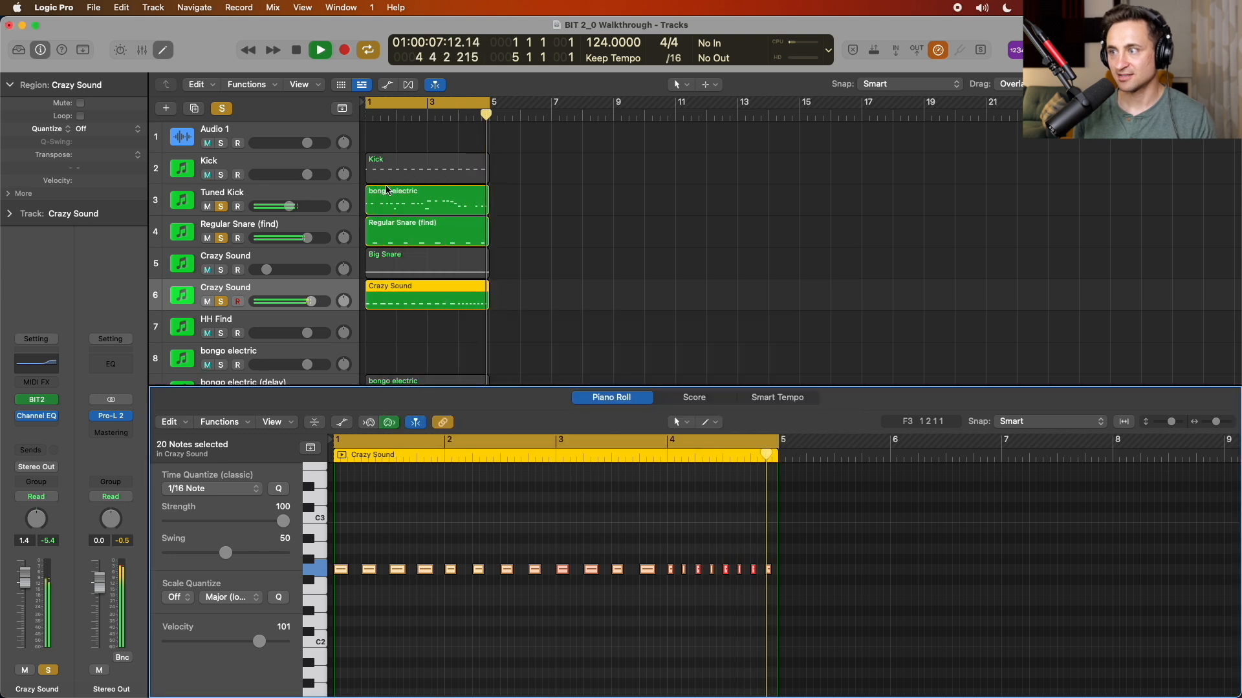
- Add a note just after beat 4.4 in the Crazy Sound region and remove the stray note beyond it
{"action": "key", "text": "super+Right"}
{"action": "key", "text": "super+Right"}
{"action": "scroll", "coordinate": [737, 546], "scroll_direction": "right", "scroll_amount": 12}
{"action": "left_click", "coordinate": [764, 542]}
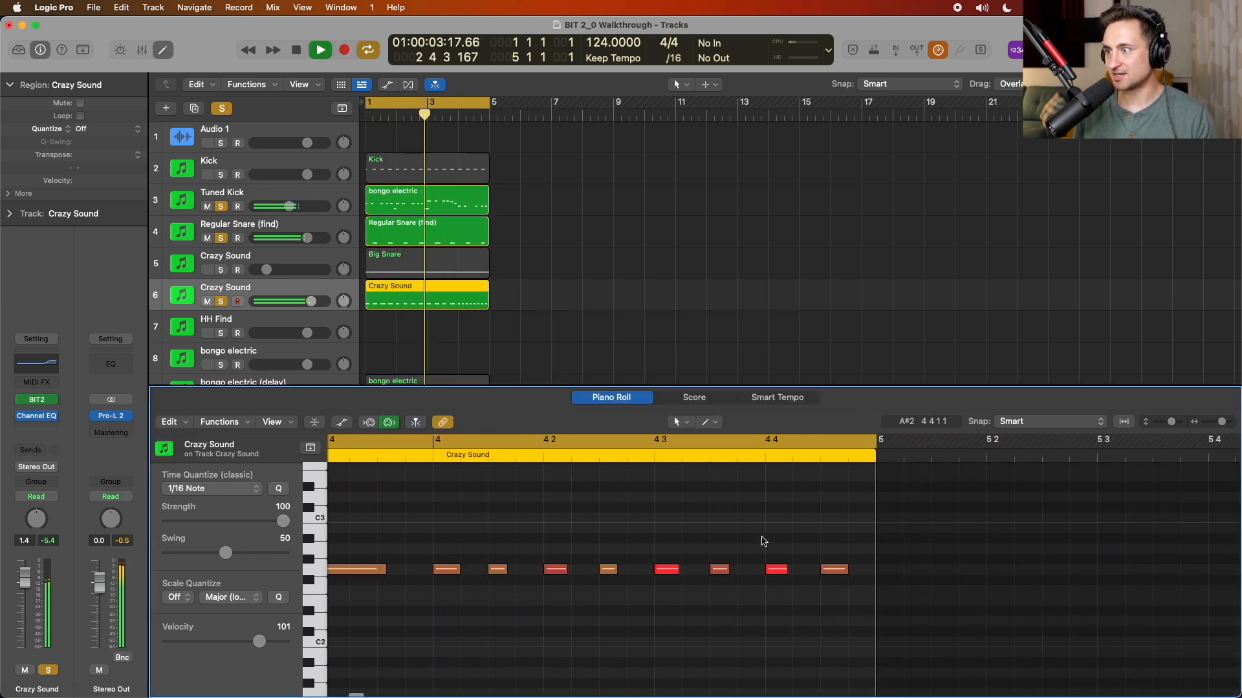
{"action": "left_click", "coordinate": [799, 571], "text": "super"}
{"action": "key", "text": "t"}
{"action": "key", "text": "i"}
{"action": "left_click", "coordinate": [831, 569]}
{"action": "key", "text": "t"}
{"action": "key", "text": "t"}
{"action": "left_click_drag", "start_coordinate": [923, 540], "coordinate": [943, 589]}
{"action": "key", "text": "Delete"}
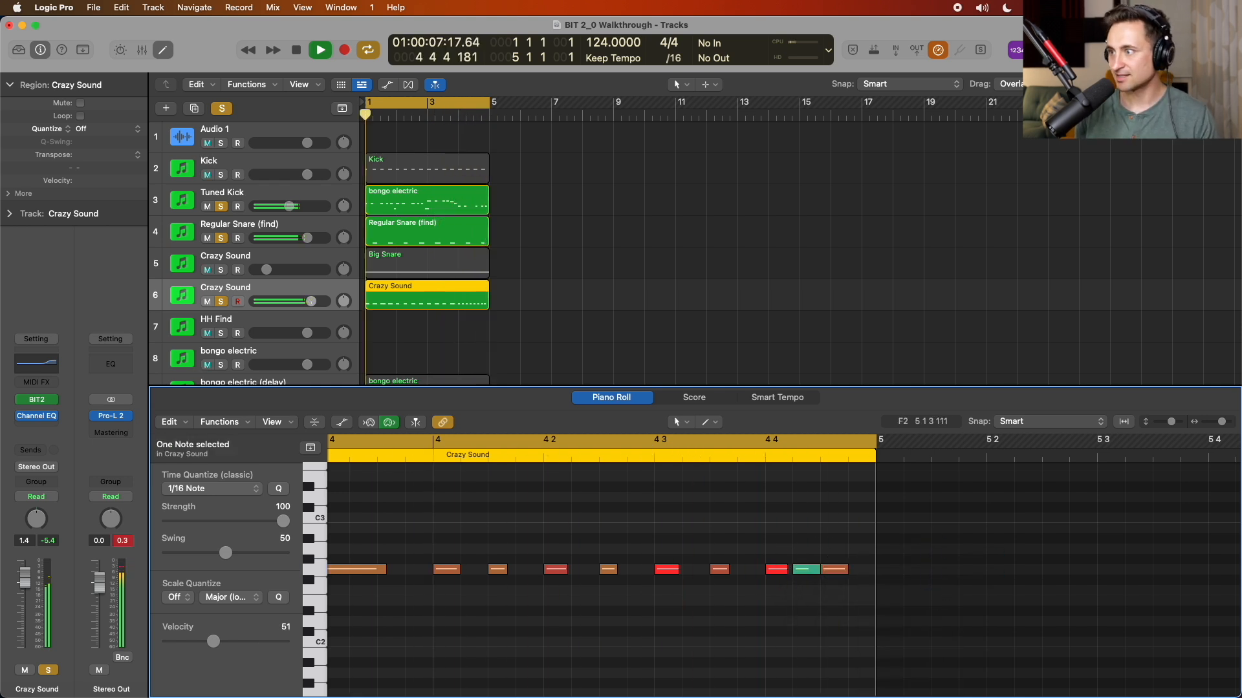
- Add a short final note right before bar 5 and delete the stray long note extending past the region's end
{"action": "left_click", "coordinate": [861, 572], "text": "super"}
{"action": "key", "text": "t"}
{"action": "key", "text": "i"}
{"action": "left_click", "coordinate": [868, 570]}
{"action": "key", "text": "t"}
{"action": "key", "text": "t"}
{"action": "left_click_drag", "start_coordinate": [902, 552], "coordinate": [923, 608]}
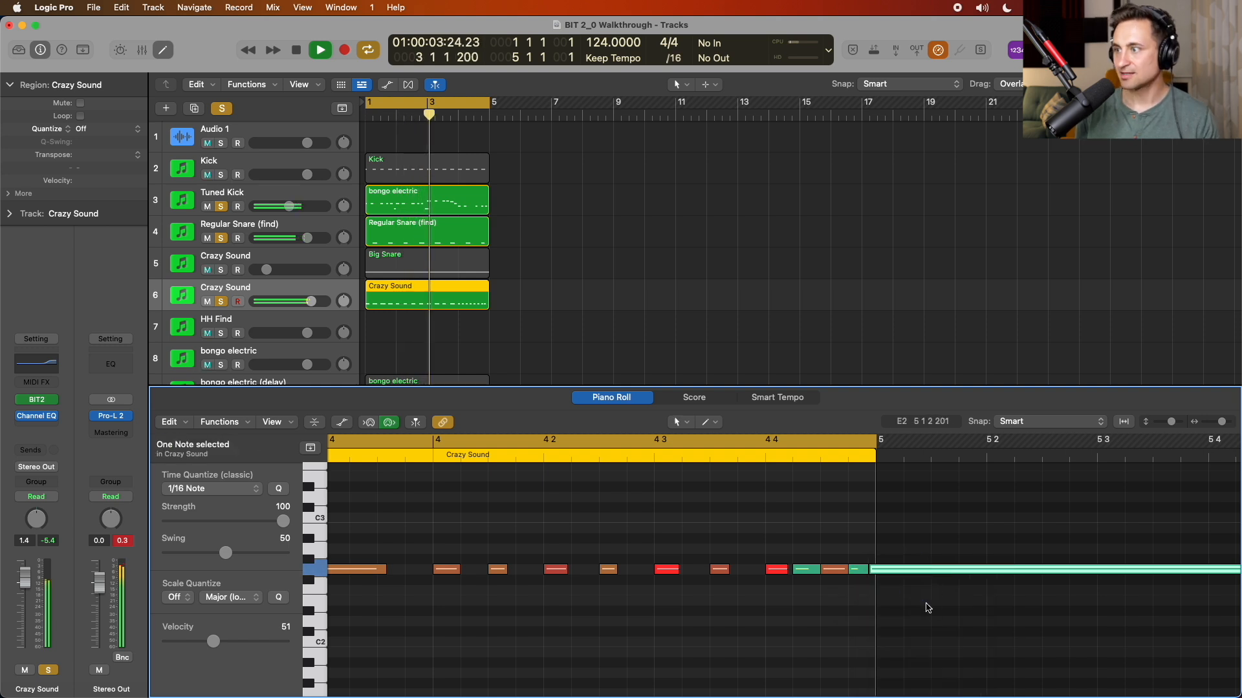
{"action": "key", "text": "Delete"}
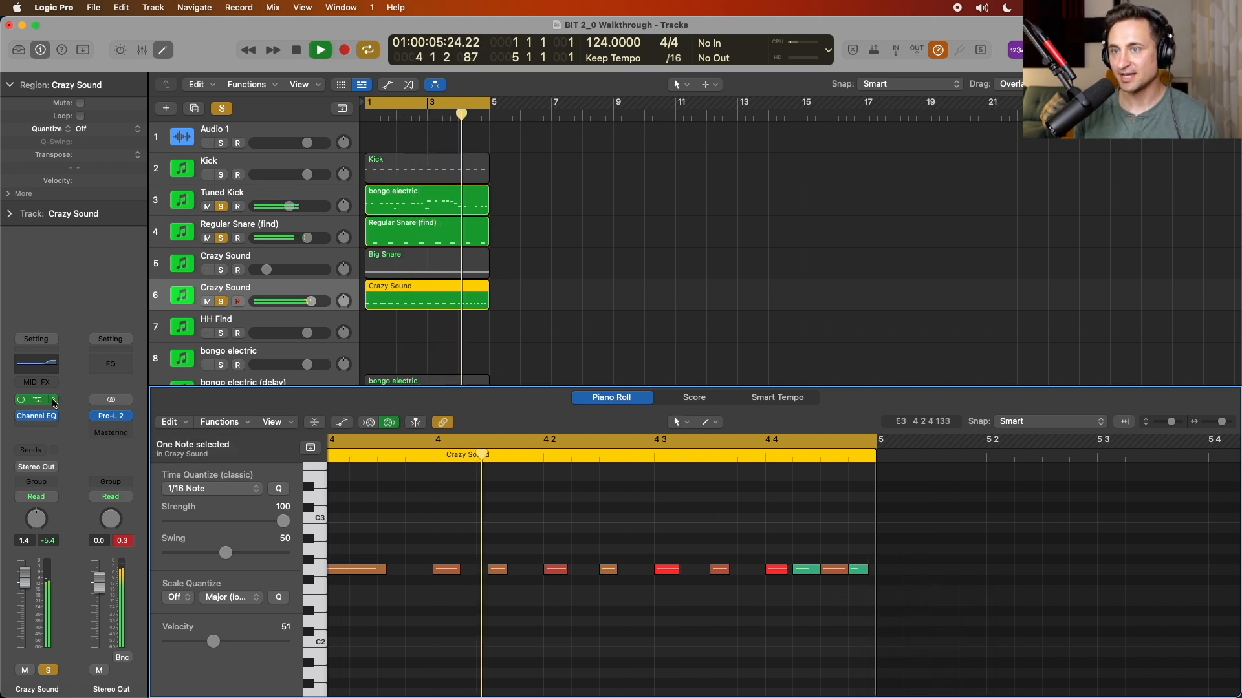
- Rename the second Crazy Sound track as Build Snare and reset its volume to 0.0 dB
{"action": "left_click", "coordinate": [37, 401]}
{"action": "type", "text": "ild Snare"}
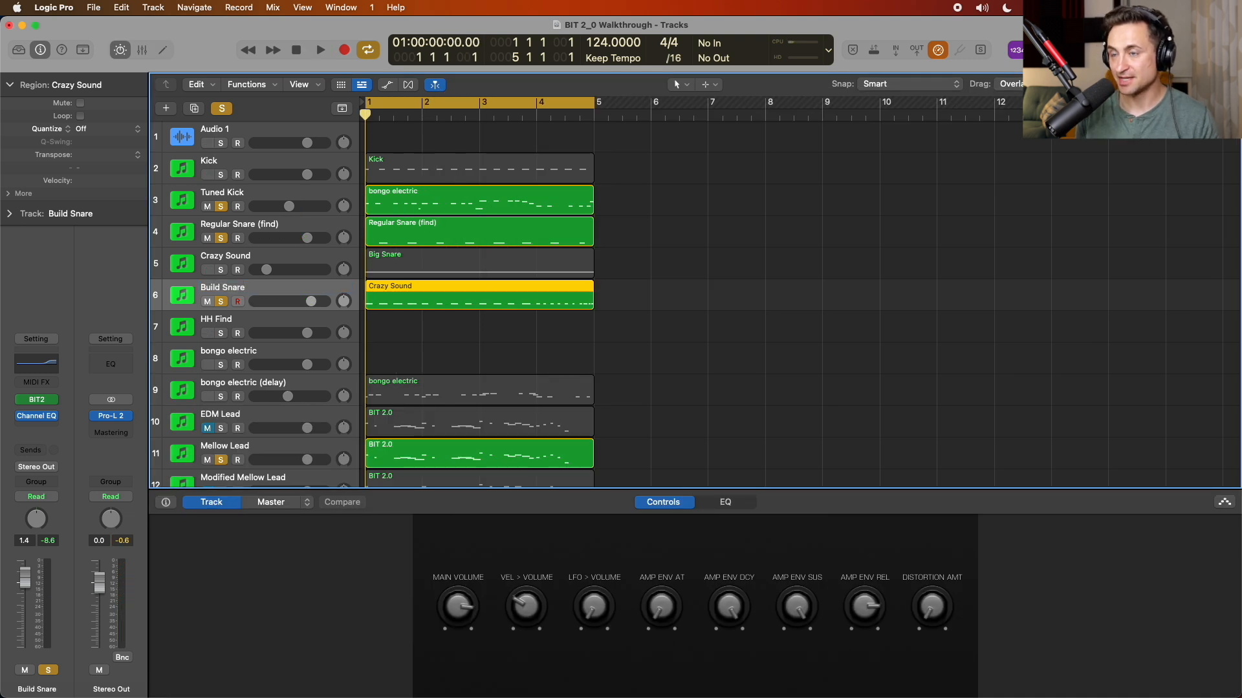
{"action": "scroll", "coordinate": [291, 278], "scroll_direction": "down", "scroll_amount": 1}
{"action": "left_click", "coordinate": [295, 298], "text": "alt"}
{"action": "left_click", "coordinate": [414, 324]}
{"action": "scroll", "coordinate": [299, 294], "scroll_direction": "down", "scroll_amount": 3}
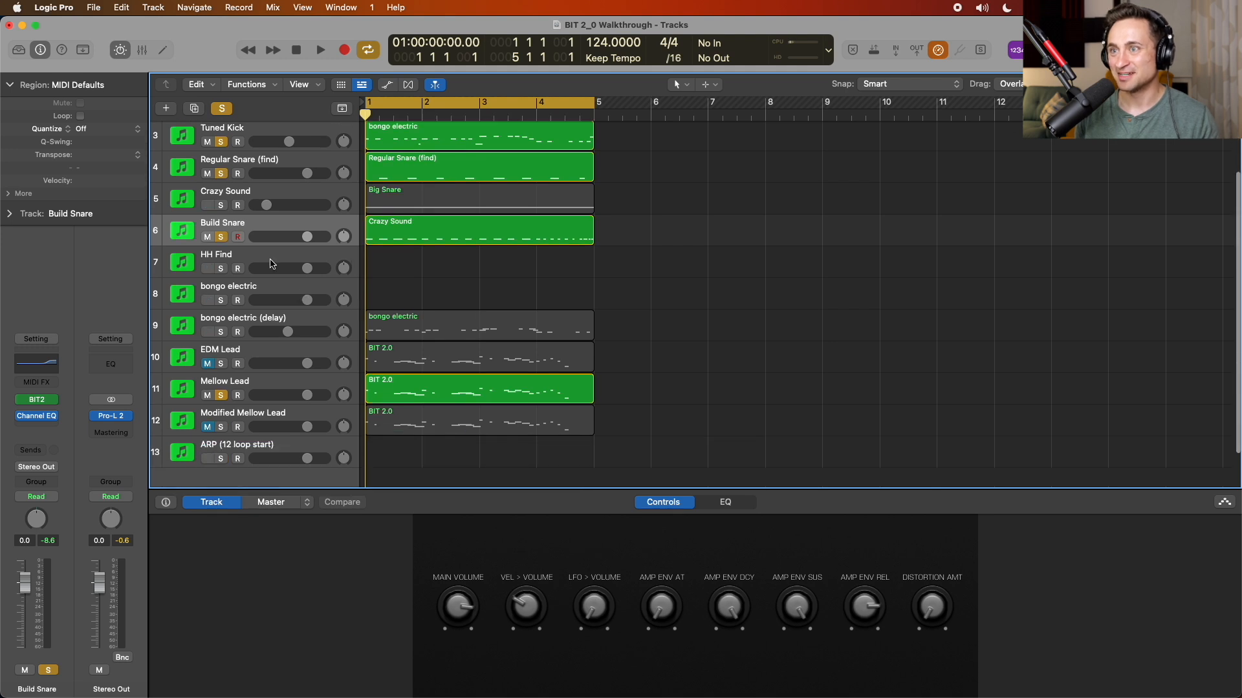
{"action": "scroll", "coordinate": [244, 256], "scroll_direction": "down", "scroll_amount": 2}
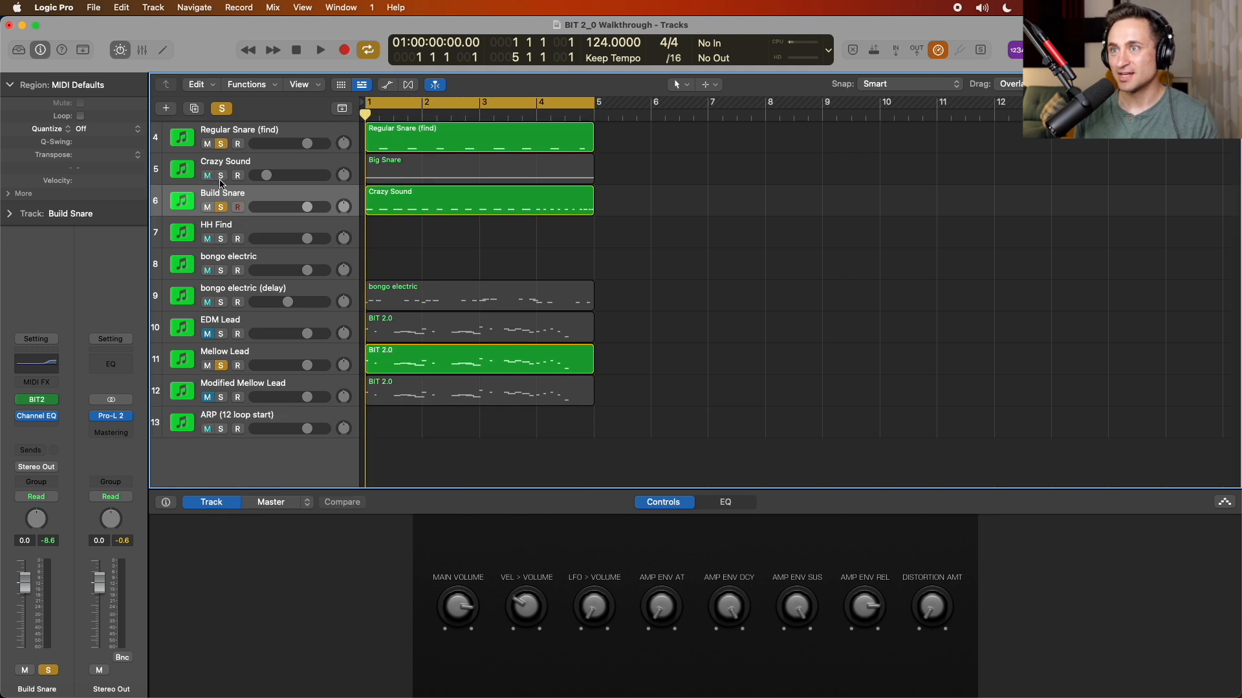
- Clear all track solos and open the BIT2 synth of the bongo electric (delay) track
{"action": "left_click", "coordinate": [221, 109]}
{"action": "left_click", "coordinate": [272, 254]}
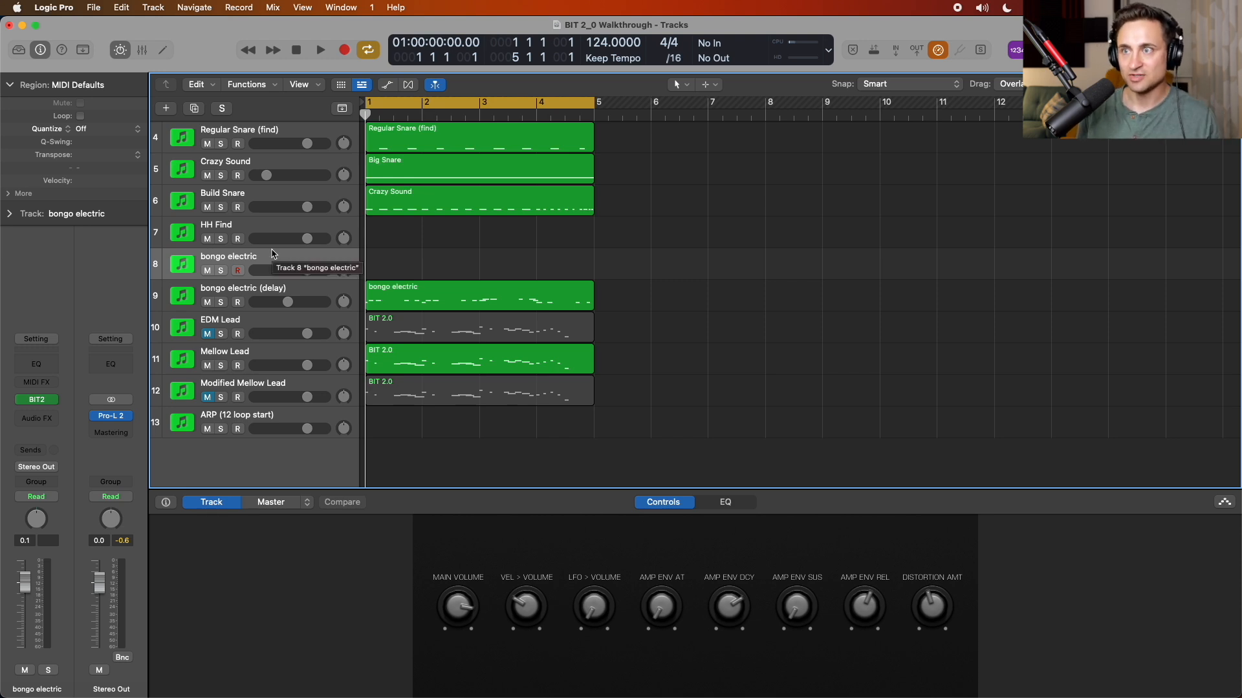
{"action": "left_click", "coordinate": [221, 270]}
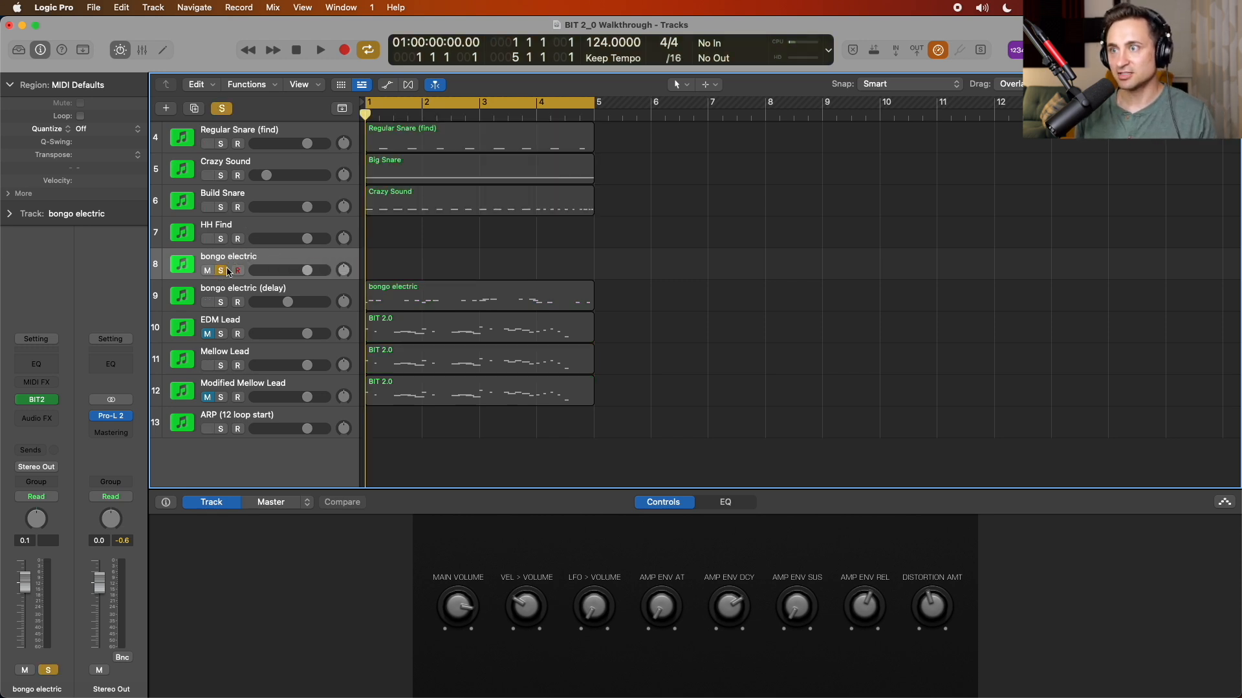
{"action": "left_click", "coordinate": [222, 271]}
{"action": "left_click", "coordinate": [226, 294]}
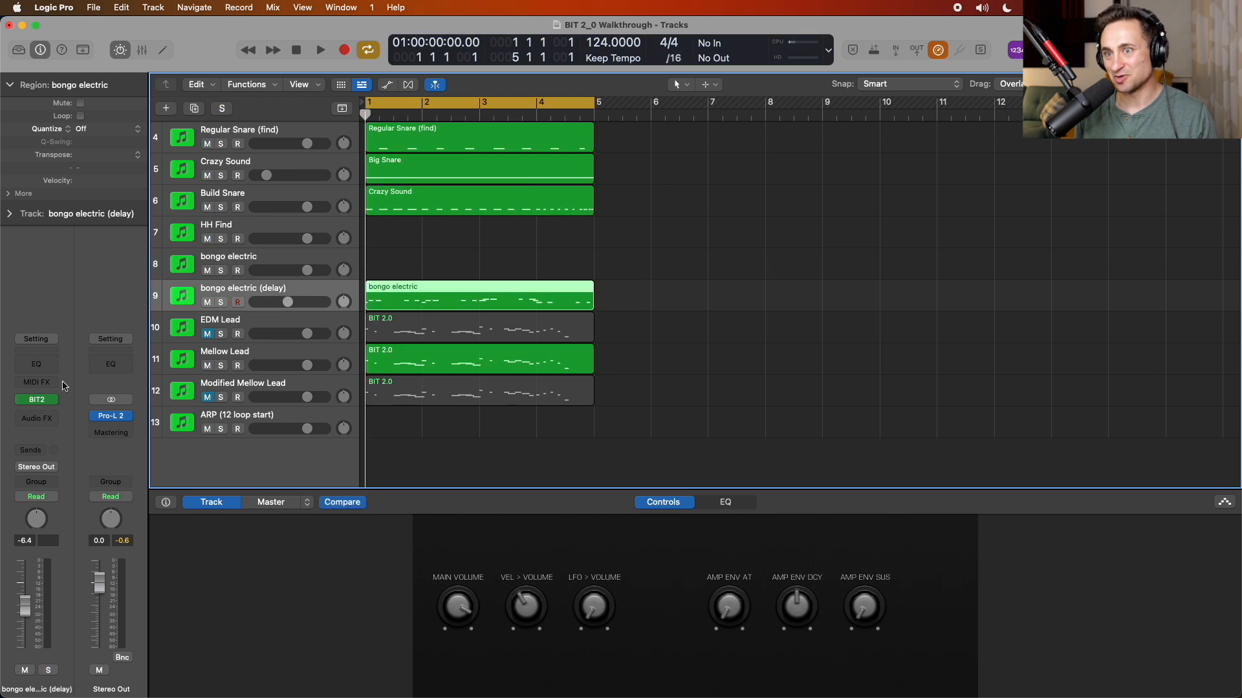
{"action": "left_click", "coordinate": [38, 400]}
{"action": "left_click_drag", "start_coordinate": [635, 130], "coordinate": [585, 77]}
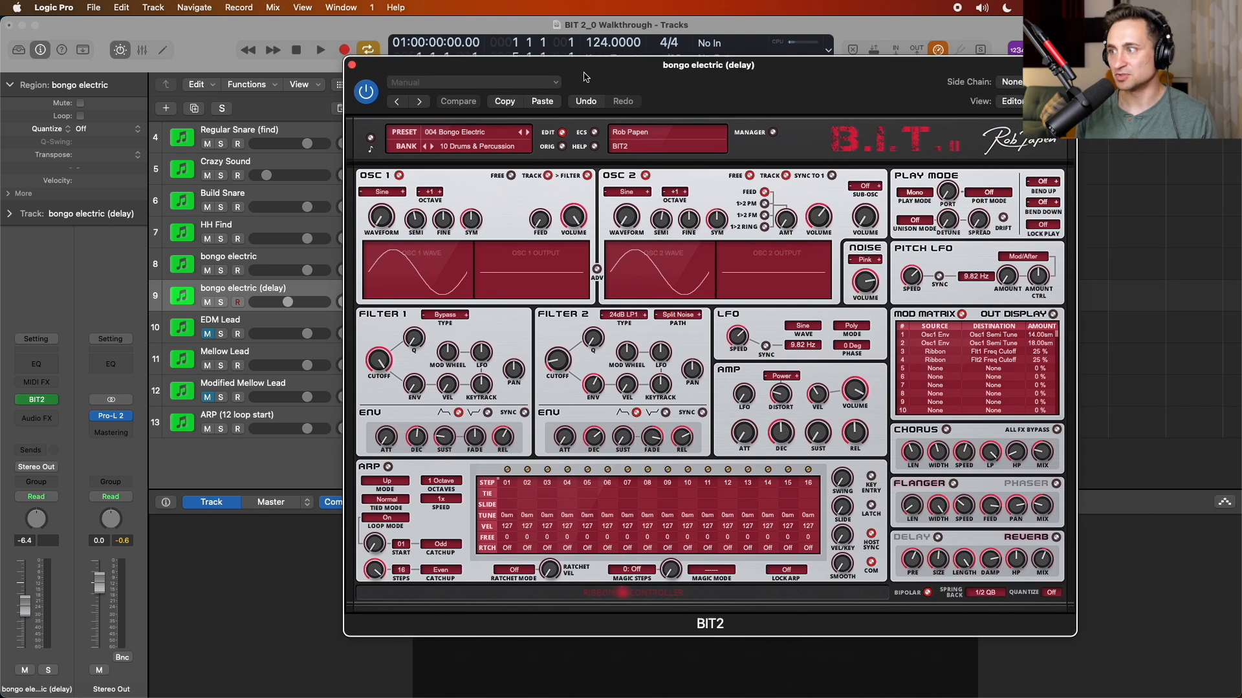
- Show the synth's delay section during playback, then unsolo bongo electric (delay) and raise its volume to -0.7 dB
{"action": "left_click", "coordinate": [939, 538]}
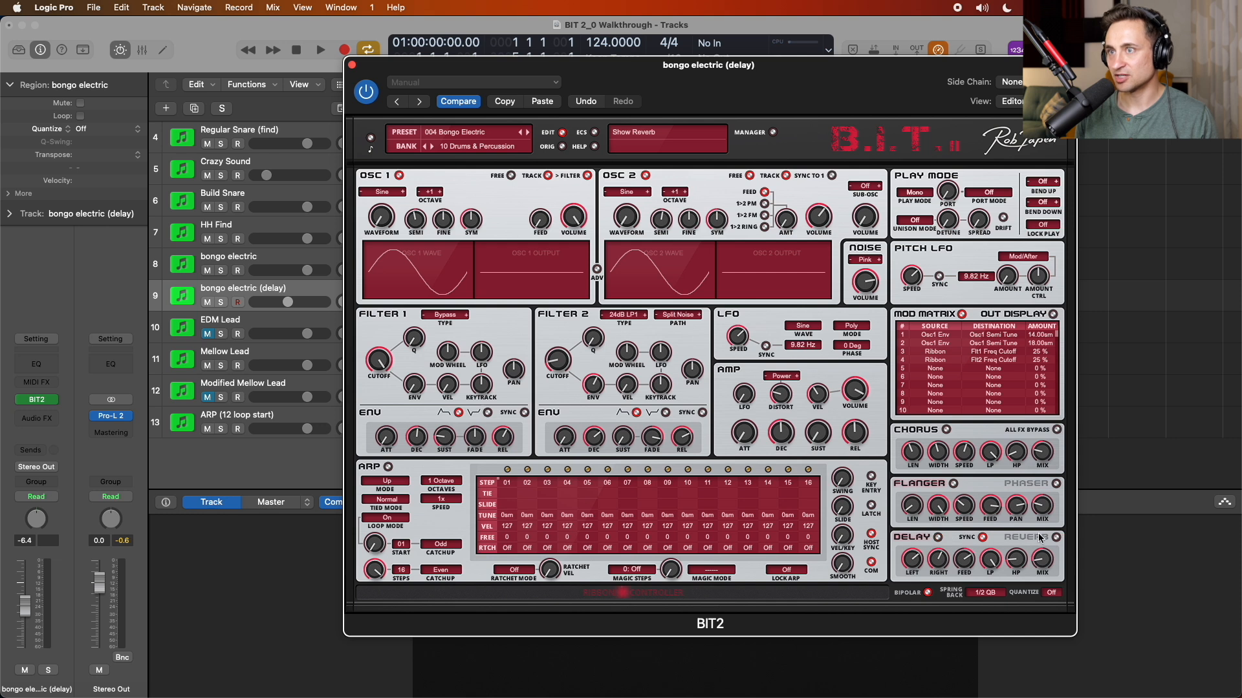
{"action": "key", "text": "space"}
{"action": "left_click_drag", "start_coordinate": [542, 66], "coordinate": [641, 65]}
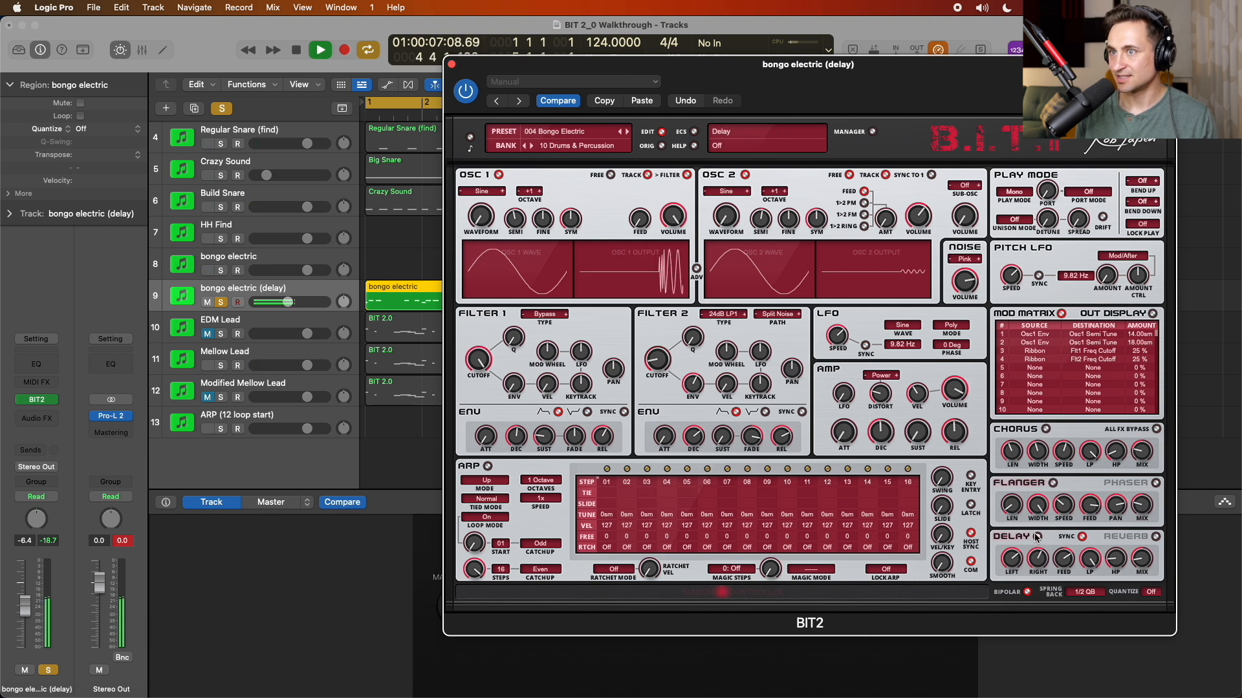
{"action": "key", "text": "s"}
{"action": "left_click_drag", "start_coordinate": [290, 302], "coordinate": [306, 301]}
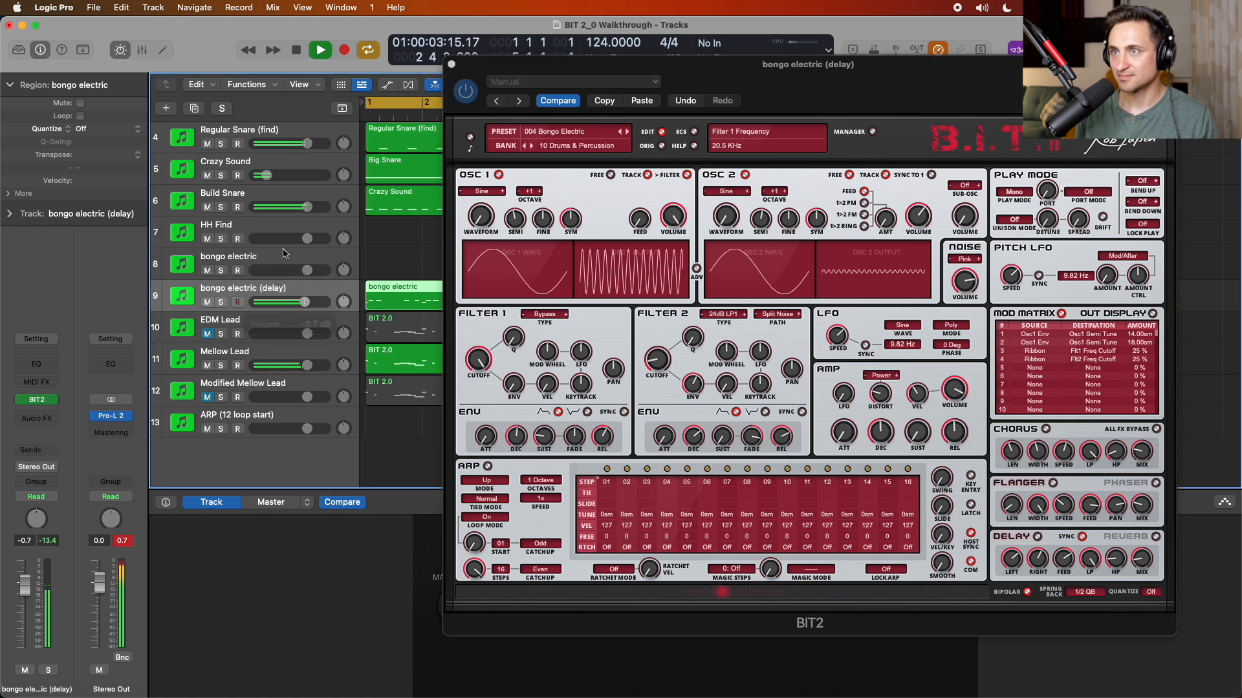
- Mute the Build Snare, Crazy Sound and Mellow Lead tracks while the loop plays
{"action": "scroll", "coordinate": [317, 207], "scroll_direction": "up", "scroll_amount": 3}
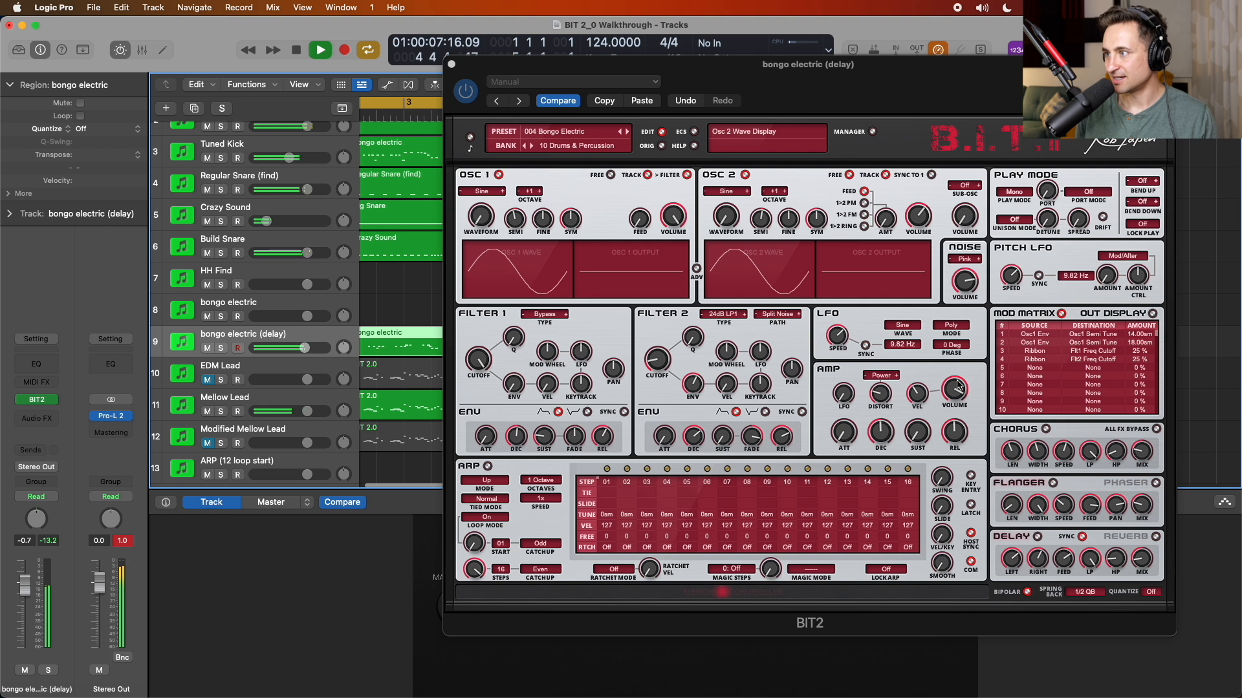
{"action": "left_click", "coordinate": [207, 252]}
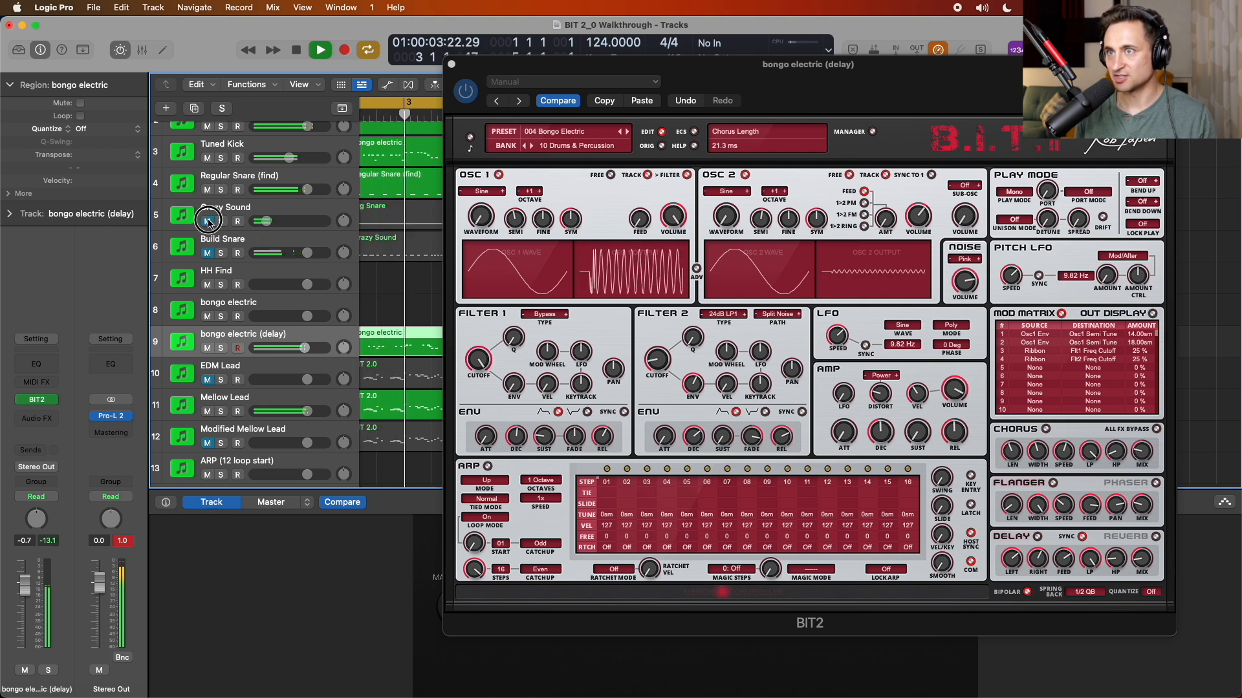
{"action": "left_click", "coordinate": [207, 221]}
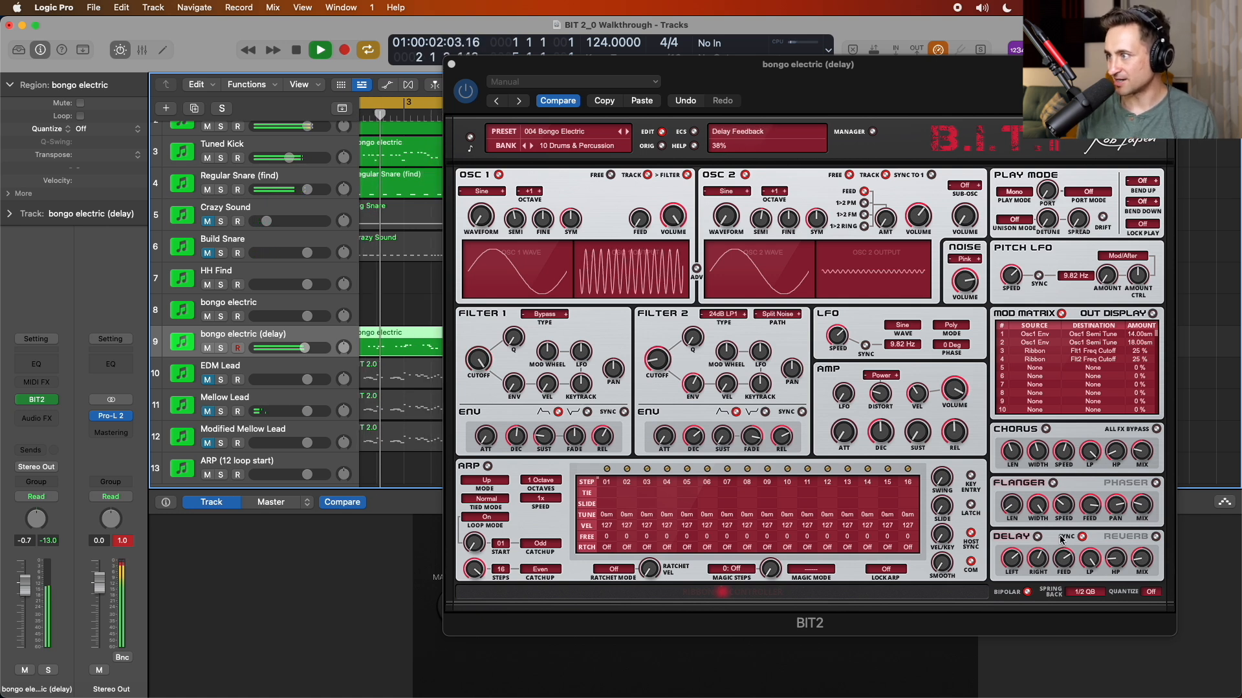
- Enable the bongo synth's reverb, set its mix to 100% D/36% W, and adjust its length and high-pass
{"action": "left_click", "coordinate": [1138, 539]}
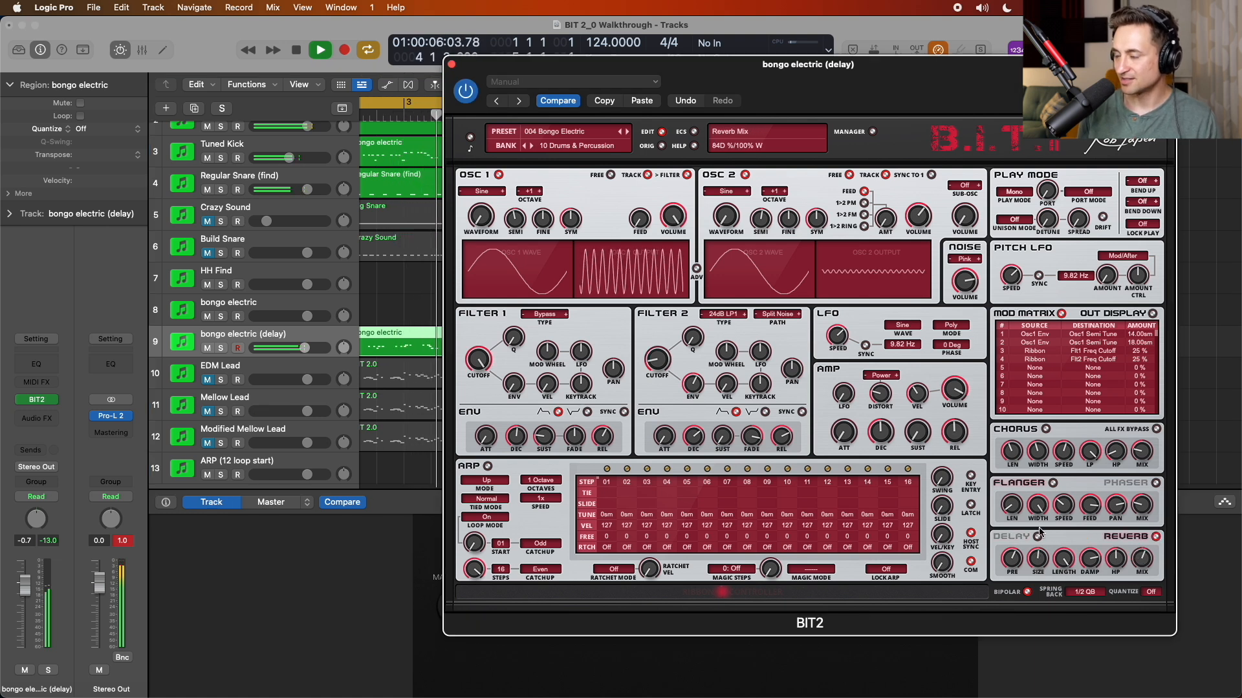
{"action": "left_click_drag", "start_coordinate": [1149, 560], "coordinate": [1139, 602]}
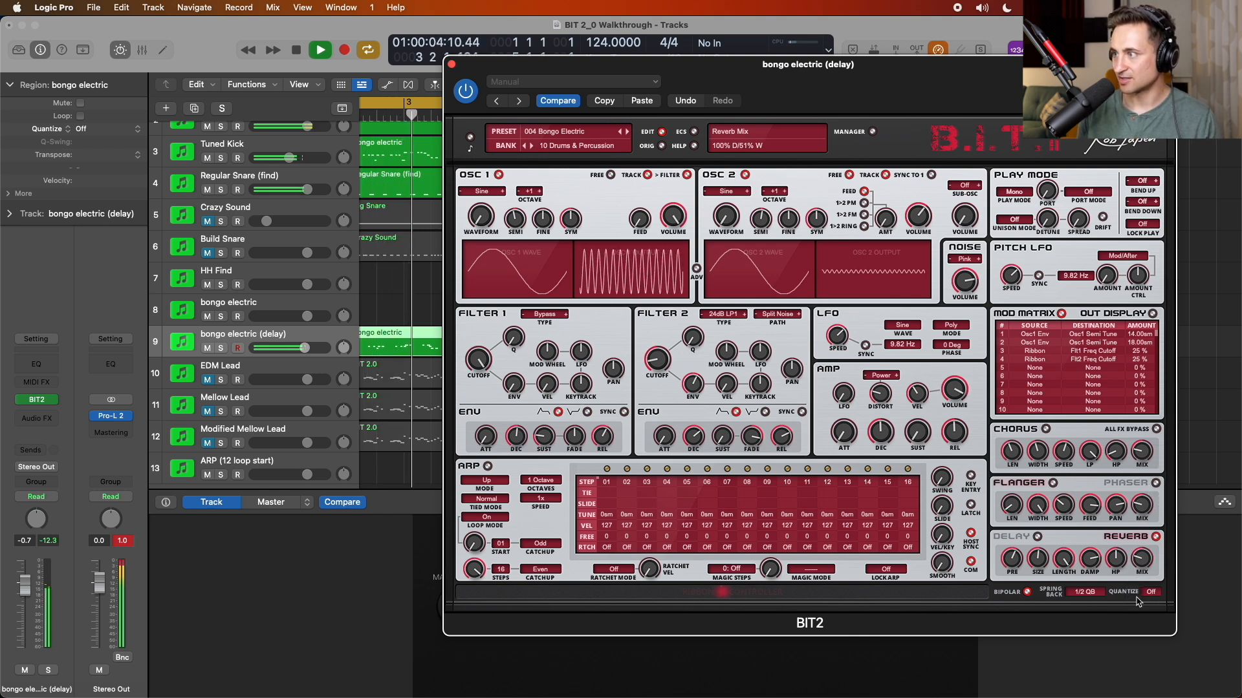
{"action": "left_click_drag", "start_coordinate": [1064, 582], "coordinate": [1038, 546]}
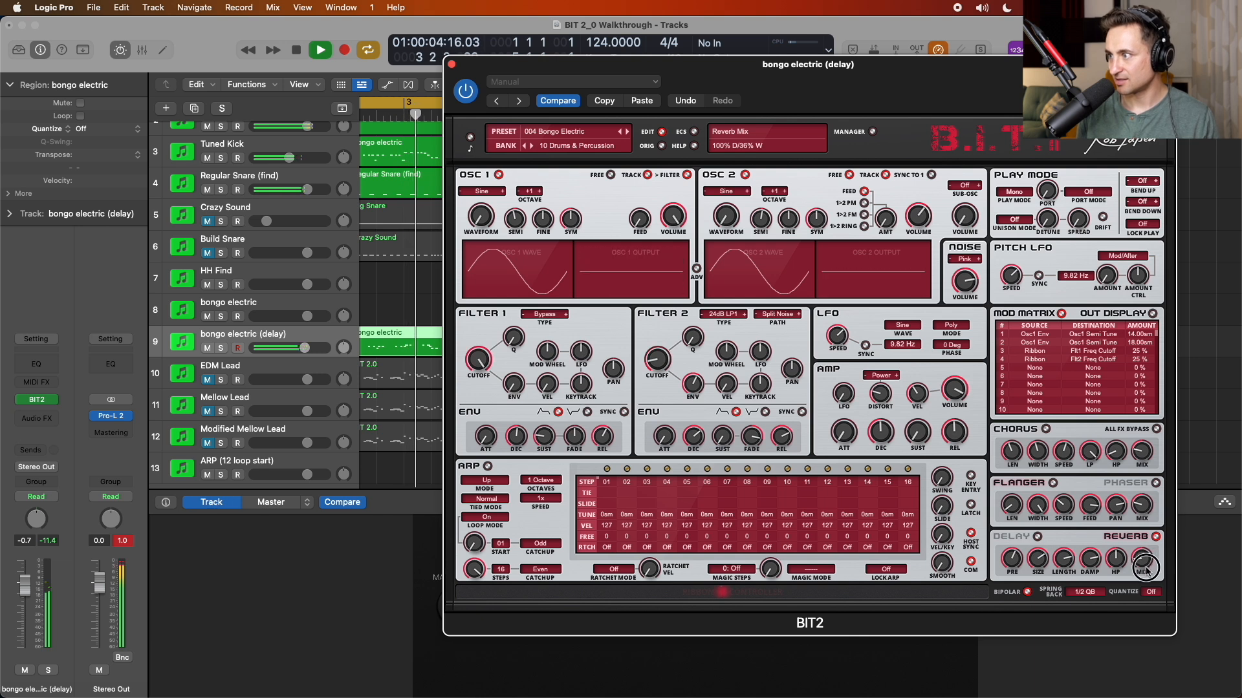
{"action": "left_click_drag", "start_coordinate": [1121, 562], "coordinate": [1121, 517]}
- Turn on the bongo synth's delay and adjust its mix, then toggle the delay sync and the reverb
{"action": "left_click", "coordinate": [1037, 537]}
{"action": "left_click_drag", "start_coordinate": [1142, 556], "coordinate": [1143, 545]}
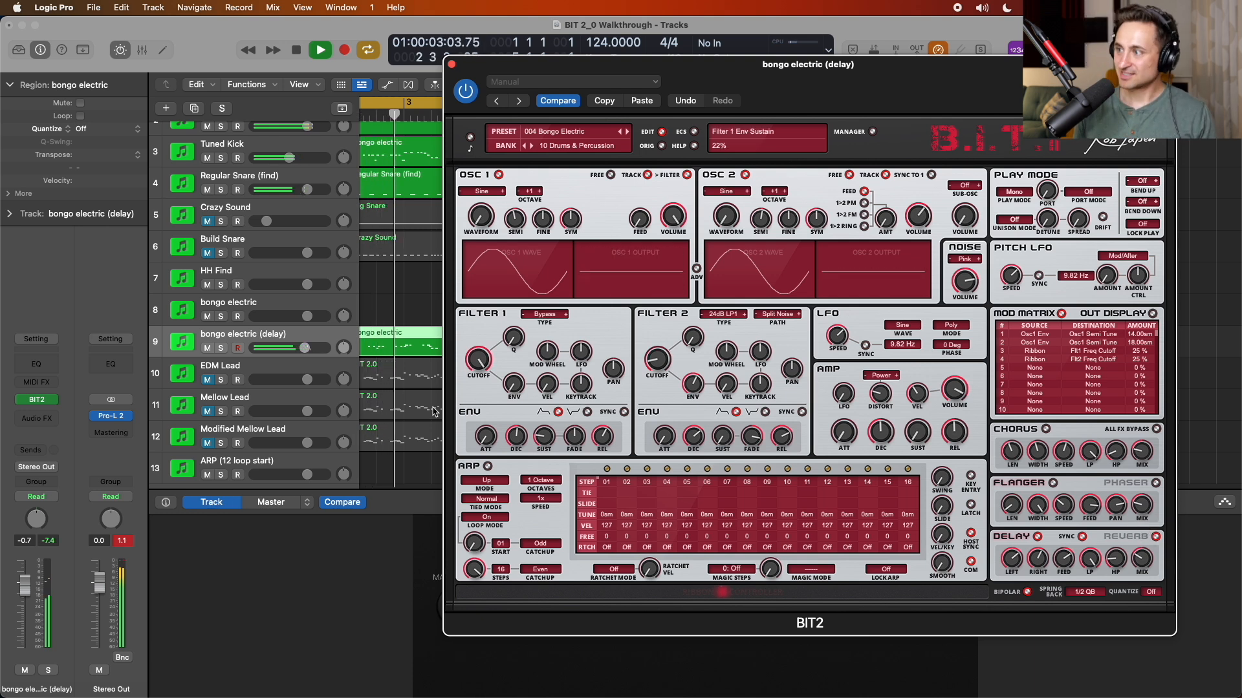
{"action": "left_click", "coordinate": [1082, 539]}
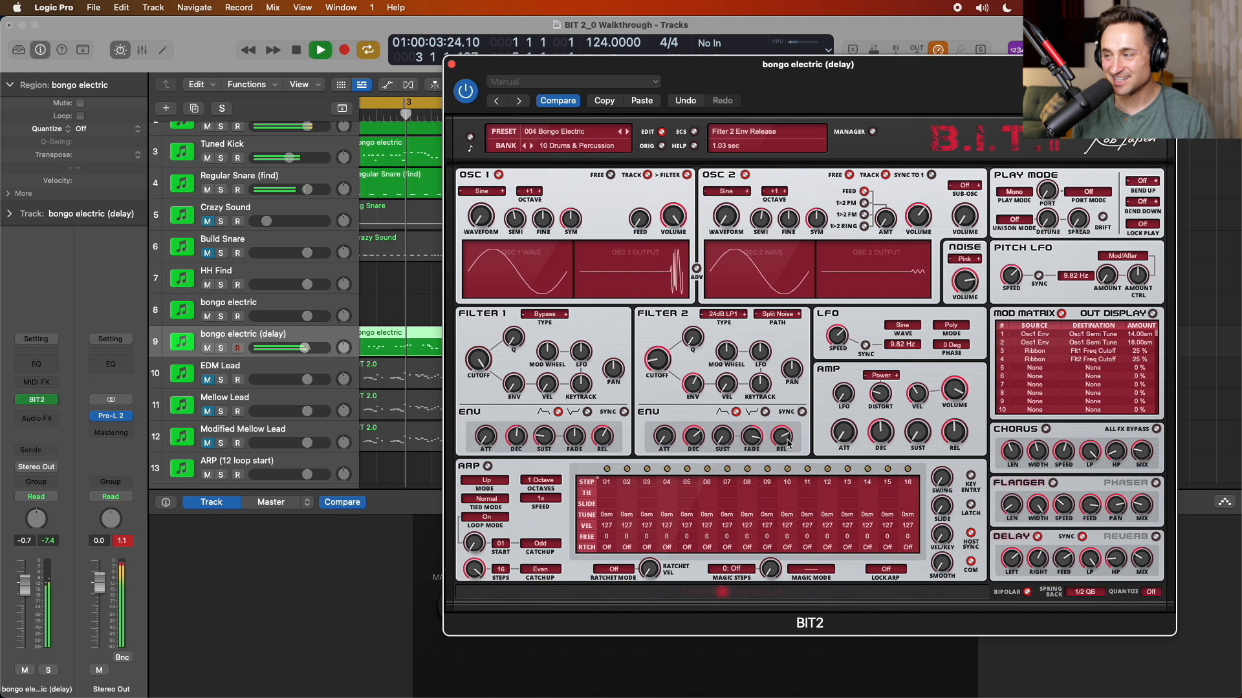
{"action": "left_click", "coordinate": [1156, 537]}
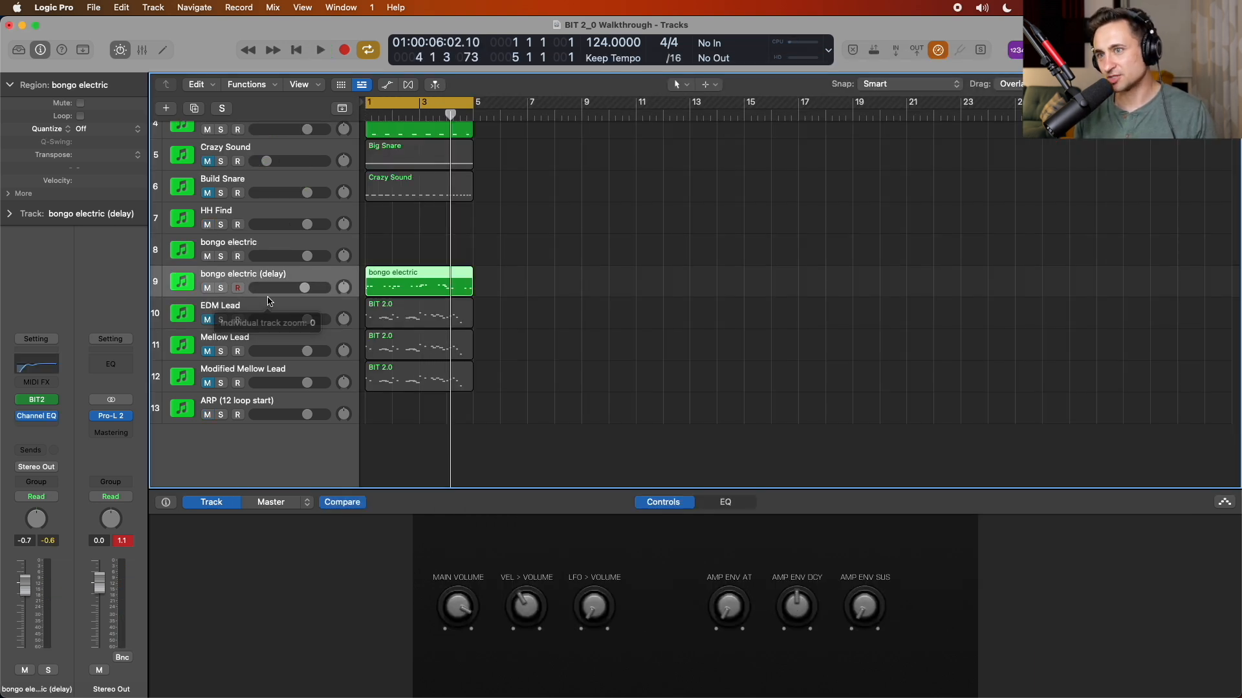
- Unmute and solo the EDM Lead track and play the loop from the start
{"action": "left_click", "coordinate": [271, 309]}
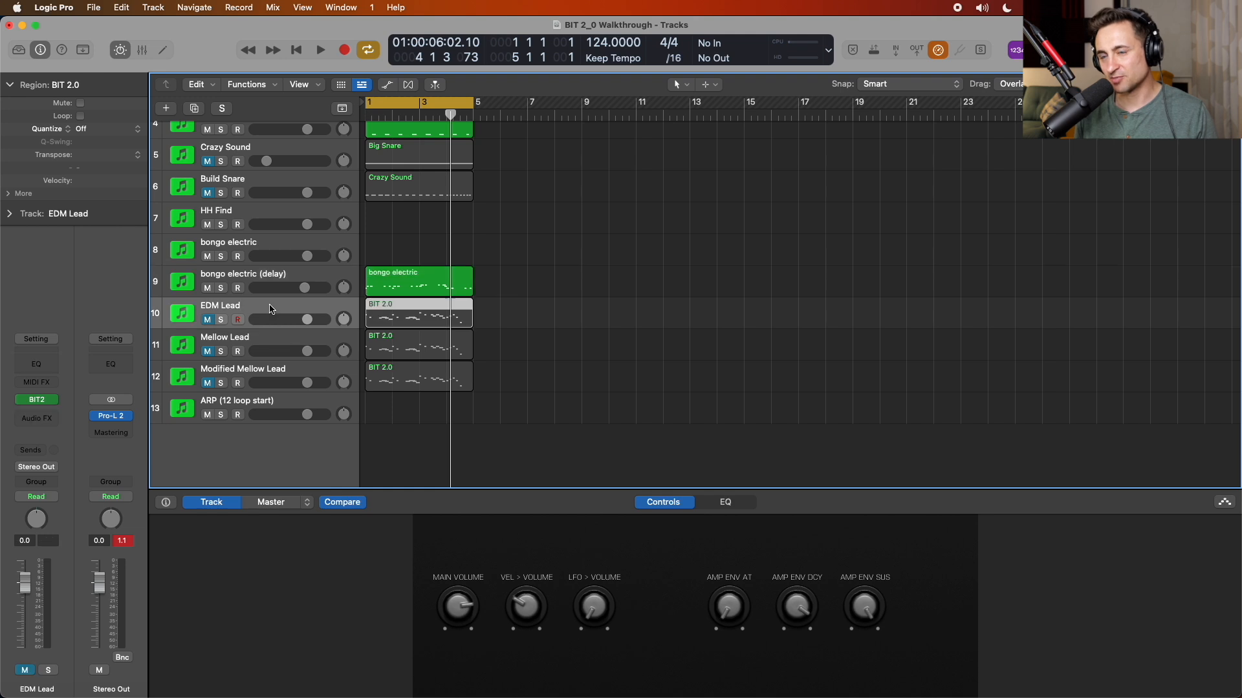
{"action": "left_click", "coordinate": [207, 319]}
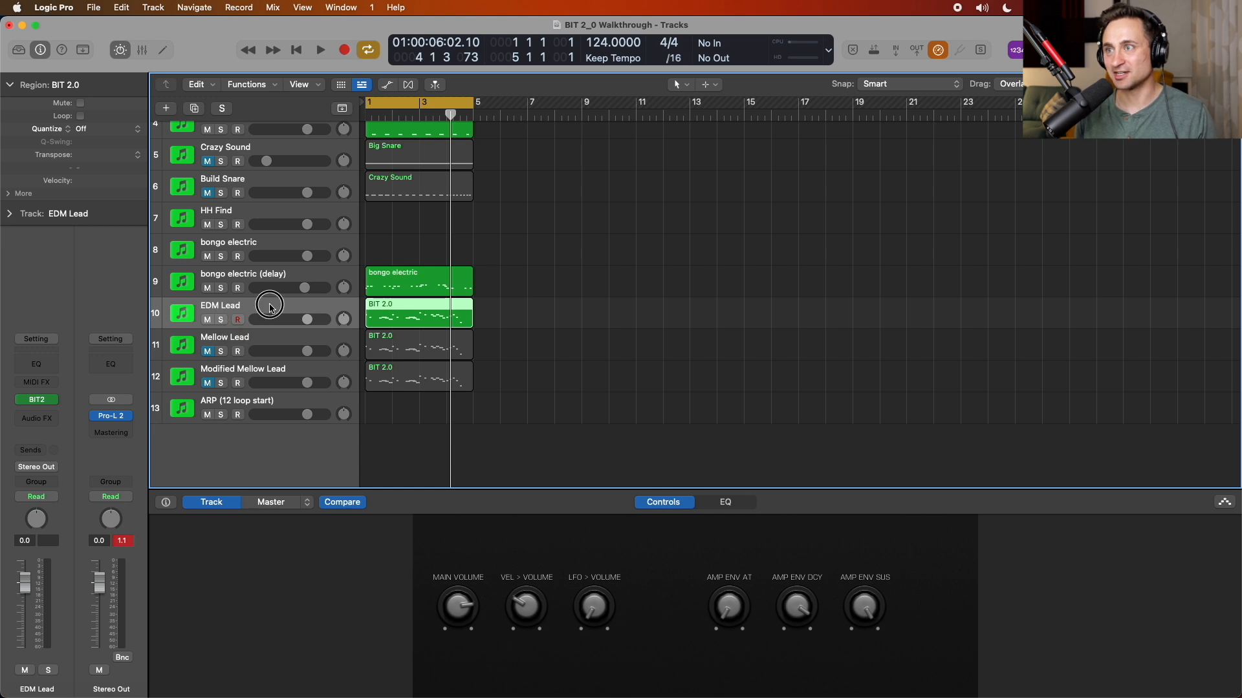
{"action": "left_click", "coordinate": [364, 118]}
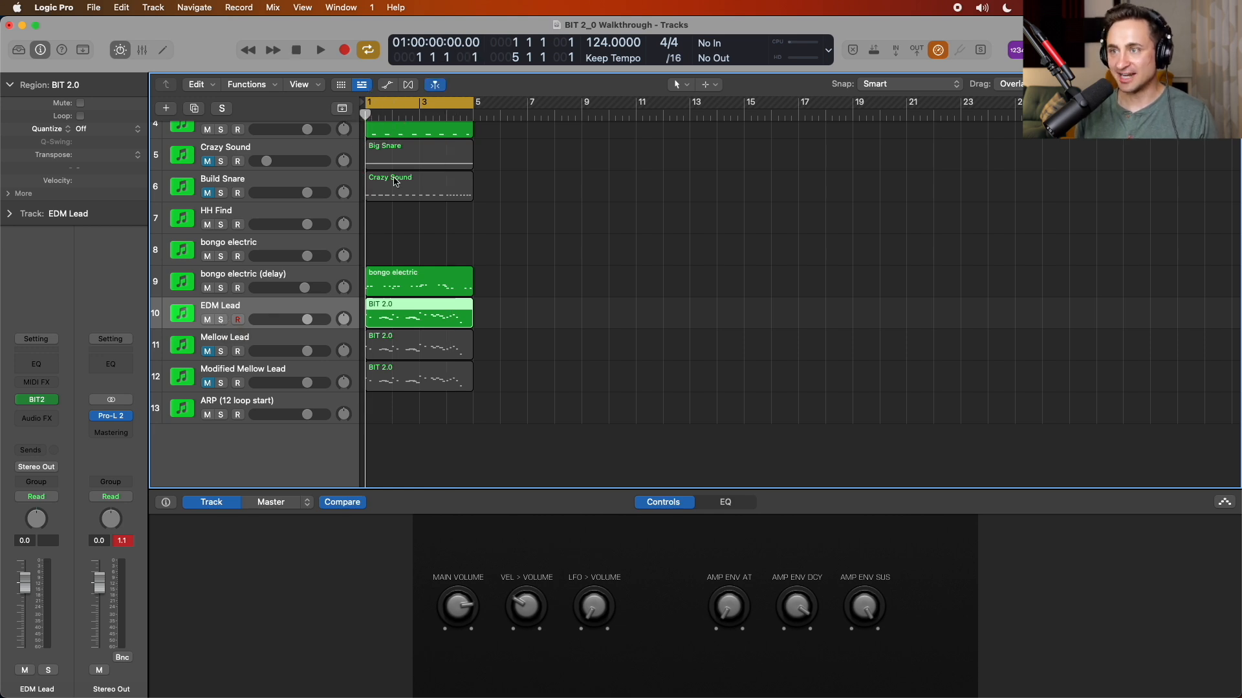
{"action": "scroll", "coordinate": [395, 181], "scroll_direction": "up", "scroll_amount": 3}
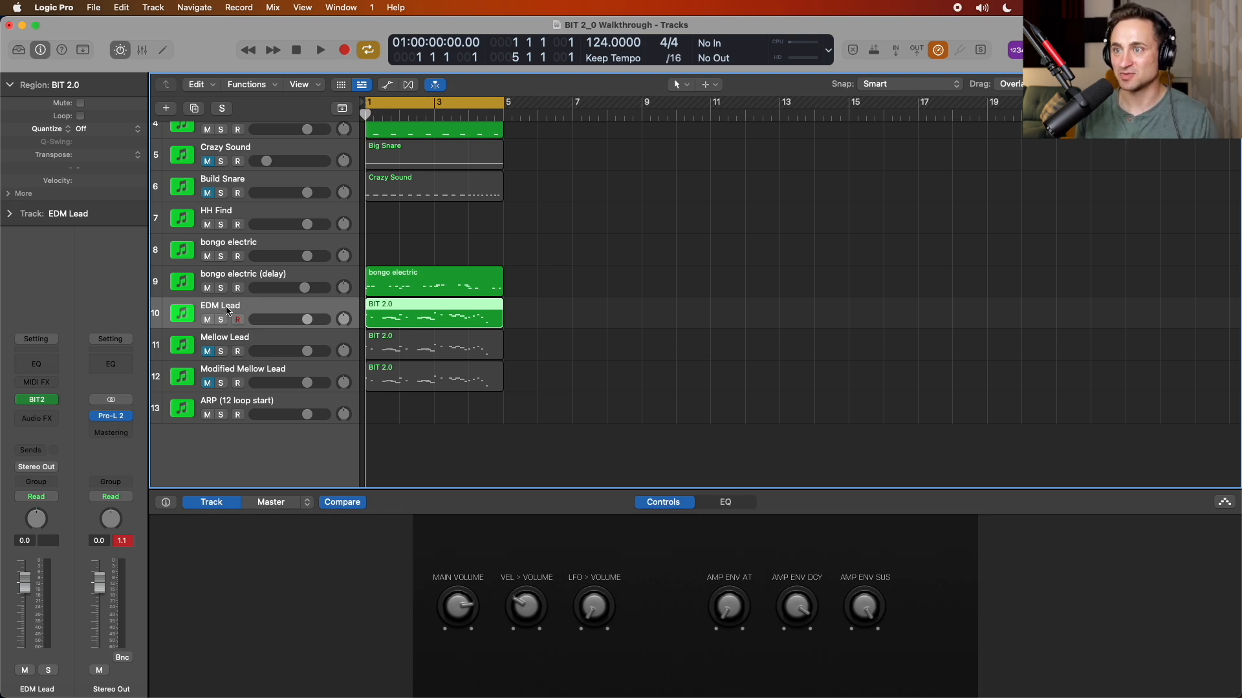
{"action": "left_click", "coordinate": [222, 320]}
{"action": "key", "text": "space"}
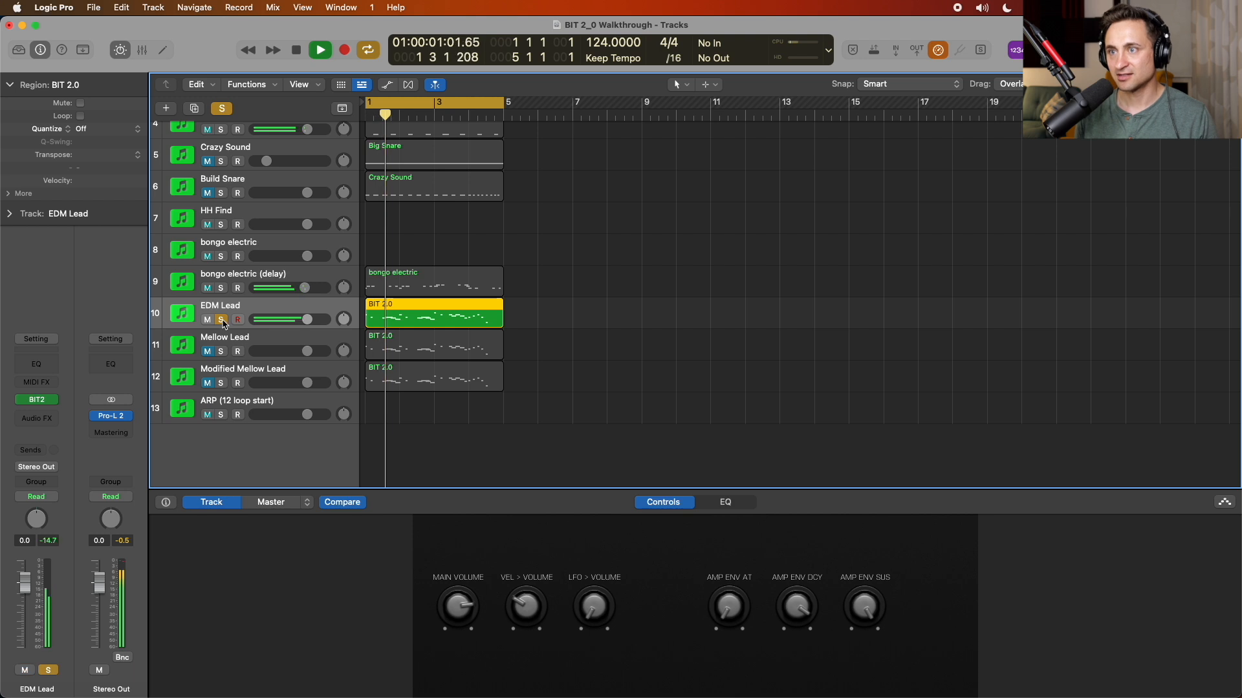
- Unsolo EDM Lead, compare the loop with it muted and unmuted, and lower its volume to -1.2 dB
{"action": "left_click", "coordinate": [221, 320]}
{"action": "left_click", "coordinate": [207, 320]}
{"action": "left_click", "coordinate": [207, 320]}
{"action": "left_click_drag", "start_coordinate": [309, 319], "coordinate": [306, 320]}
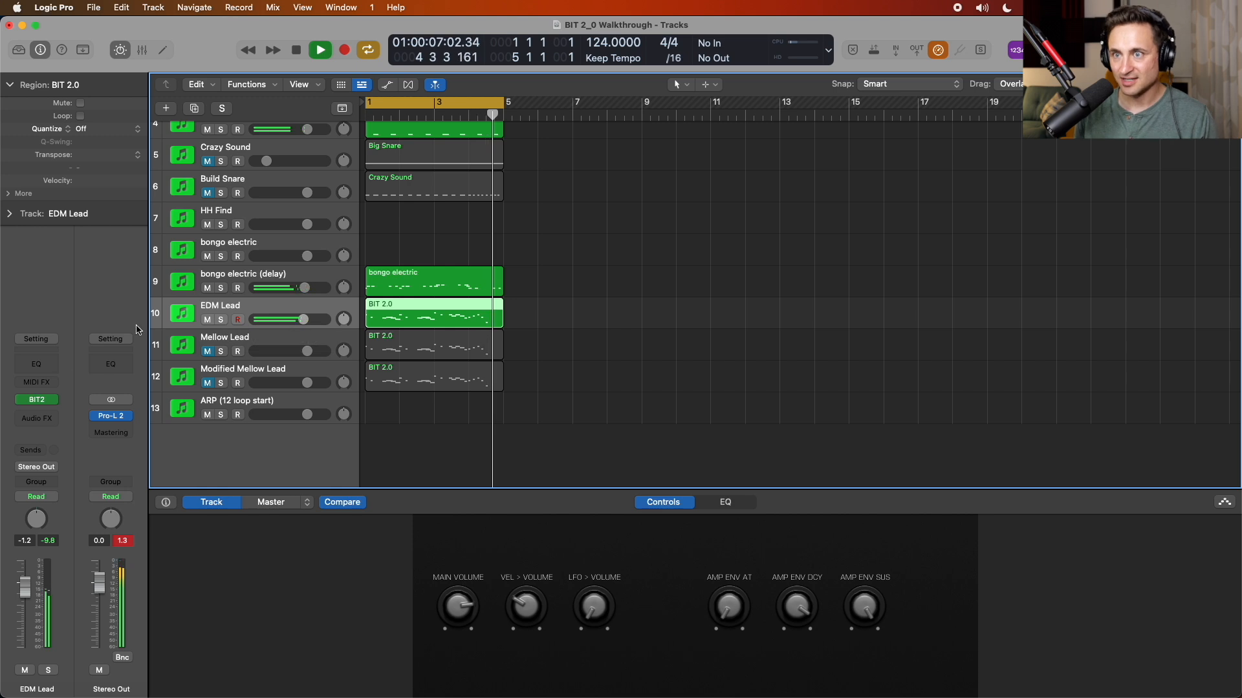
- Open EDM Lead's synth, toggle its reverb, try a 98 ms amp decay, and set the amp release to 22 ms
{"action": "left_click", "coordinate": [180, 321]}
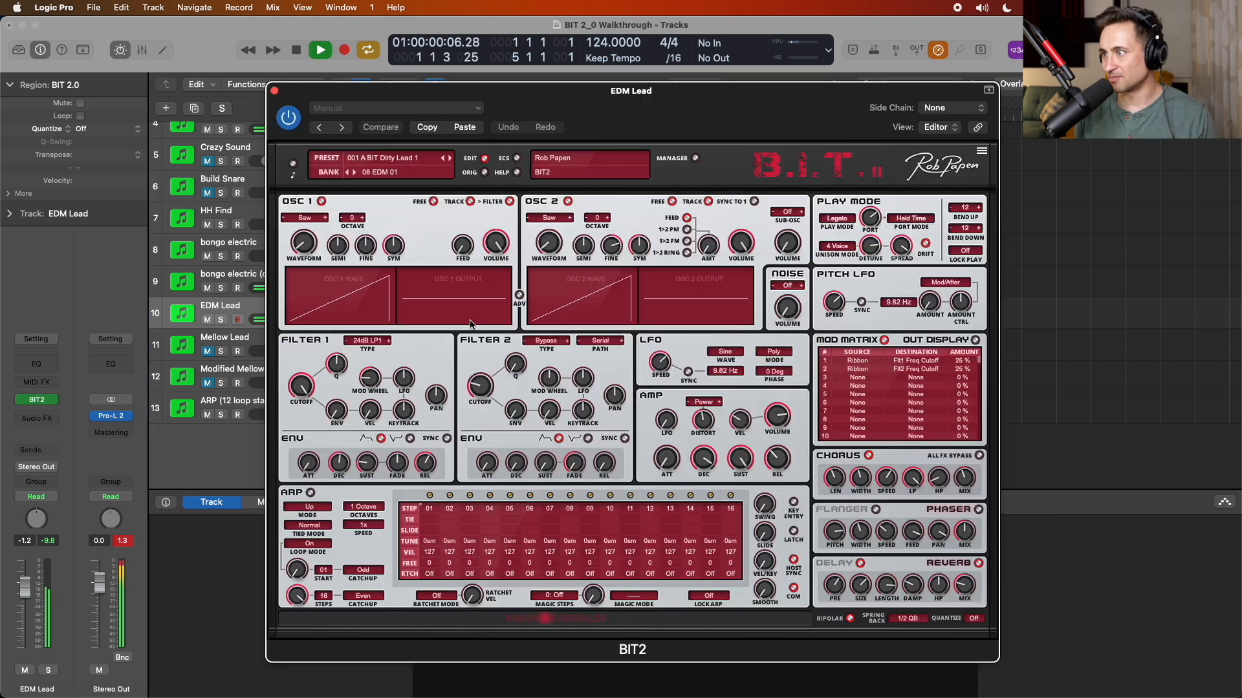
{"action": "left_click", "coordinate": [978, 564]}
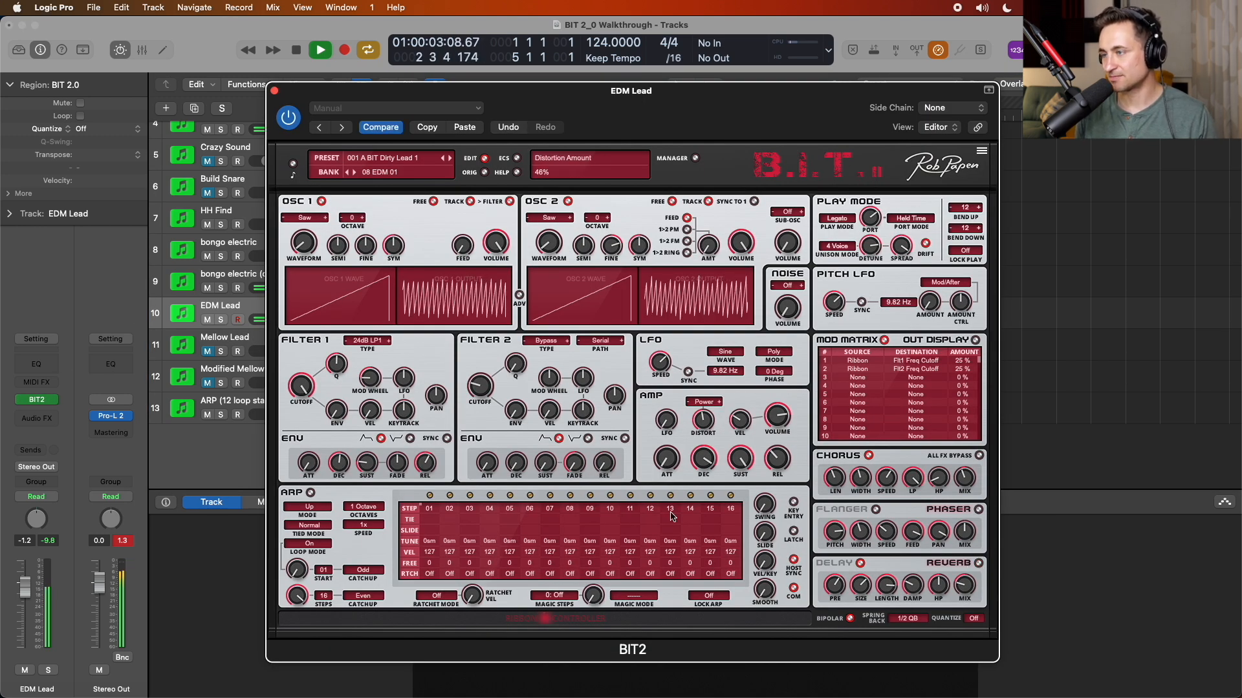
{"action": "left_click_drag", "start_coordinate": [711, 458], "coordinate": [709, 509]}
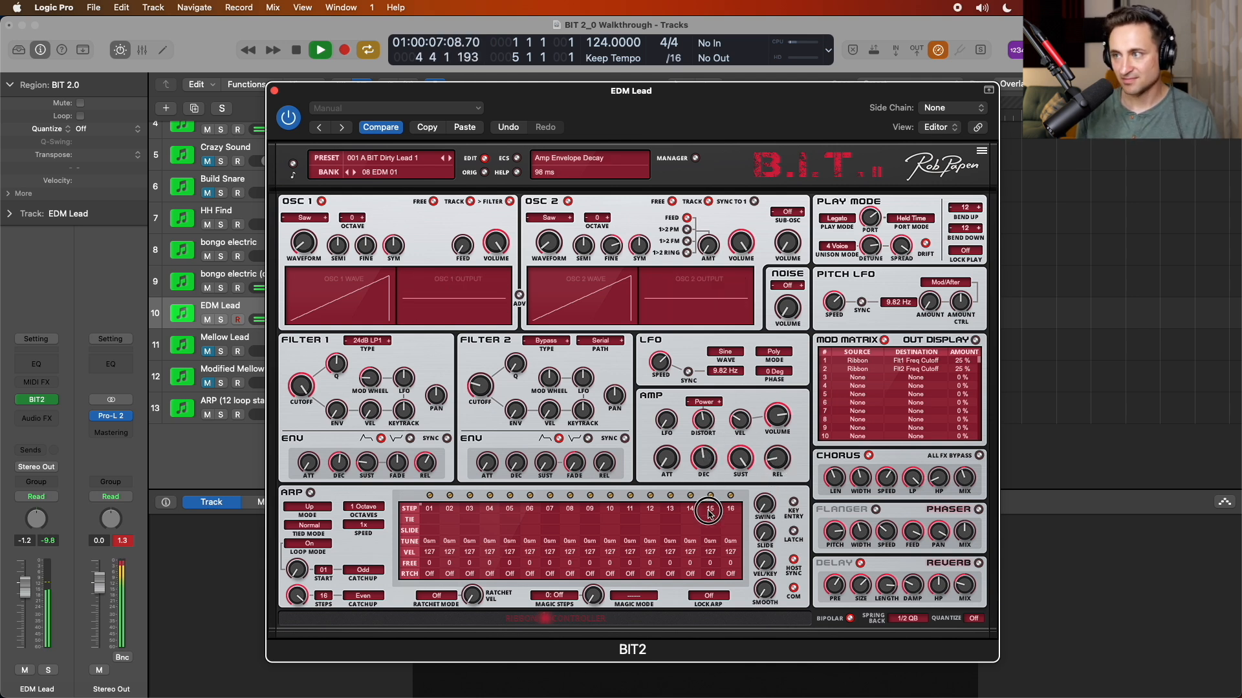
{"action": "left_click_drag", "start_coordinate": [711, 521], "coordinate": [710, 486]}
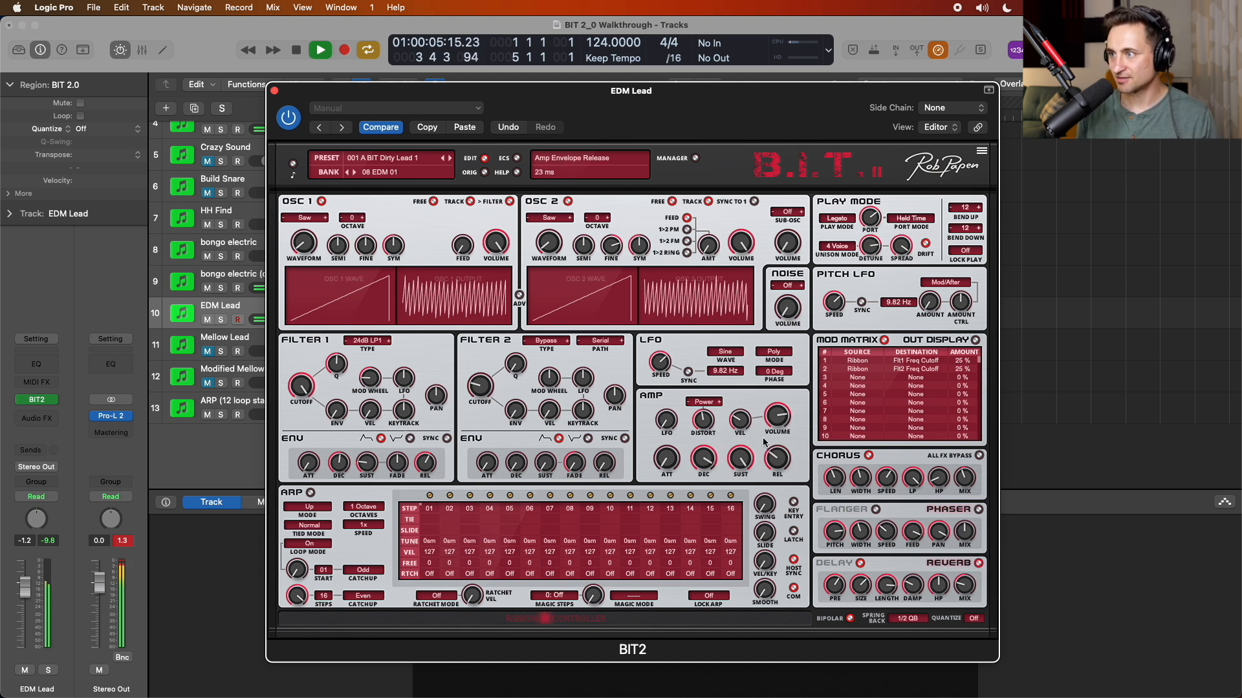
{"action": "mouse_move", "coordinate": [770, 440]}
{"action": "left_mouse_down"}
{"action": "mouse_move", "coordinate": [772, 405]}
{"action": "mouse_move", "coordinate": [771, 449]}
{"action": "left_mouse_up"}
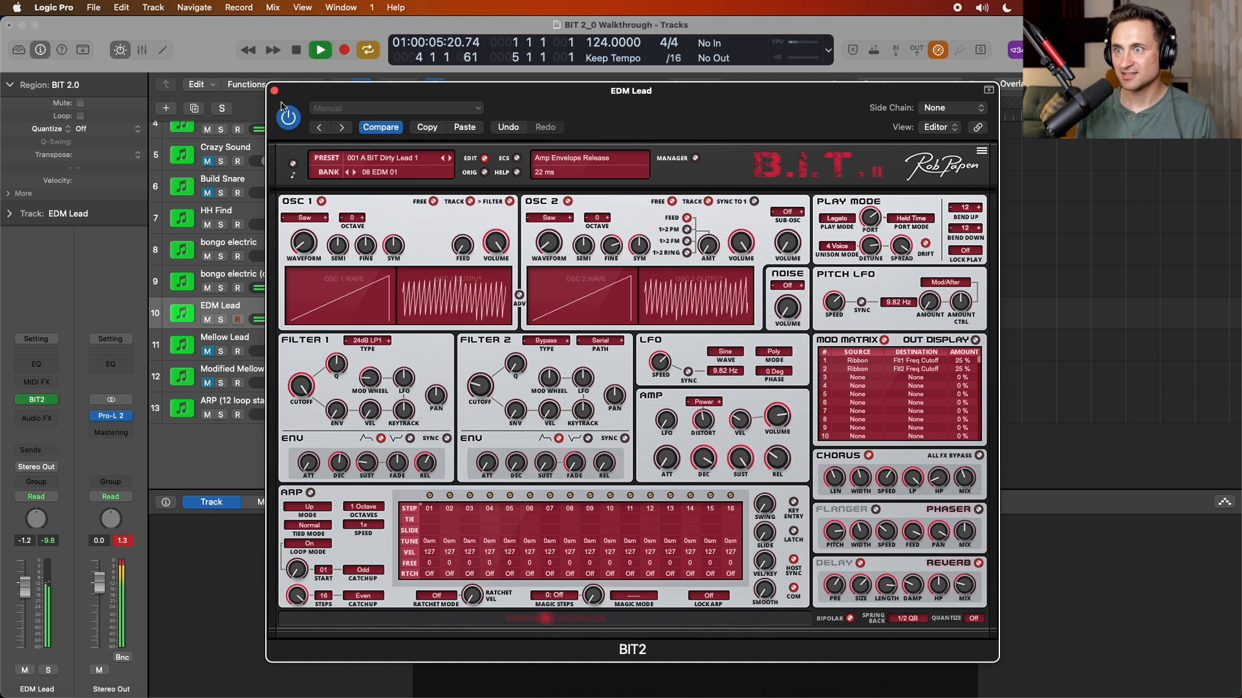
- Close the synth window, mute the EDM Lead track and stop playback
{"action": "key", "text": "super+w"}
{"action": "left_click", "coordinate": [206, 319]}
{"action": "key", "text": "space"}
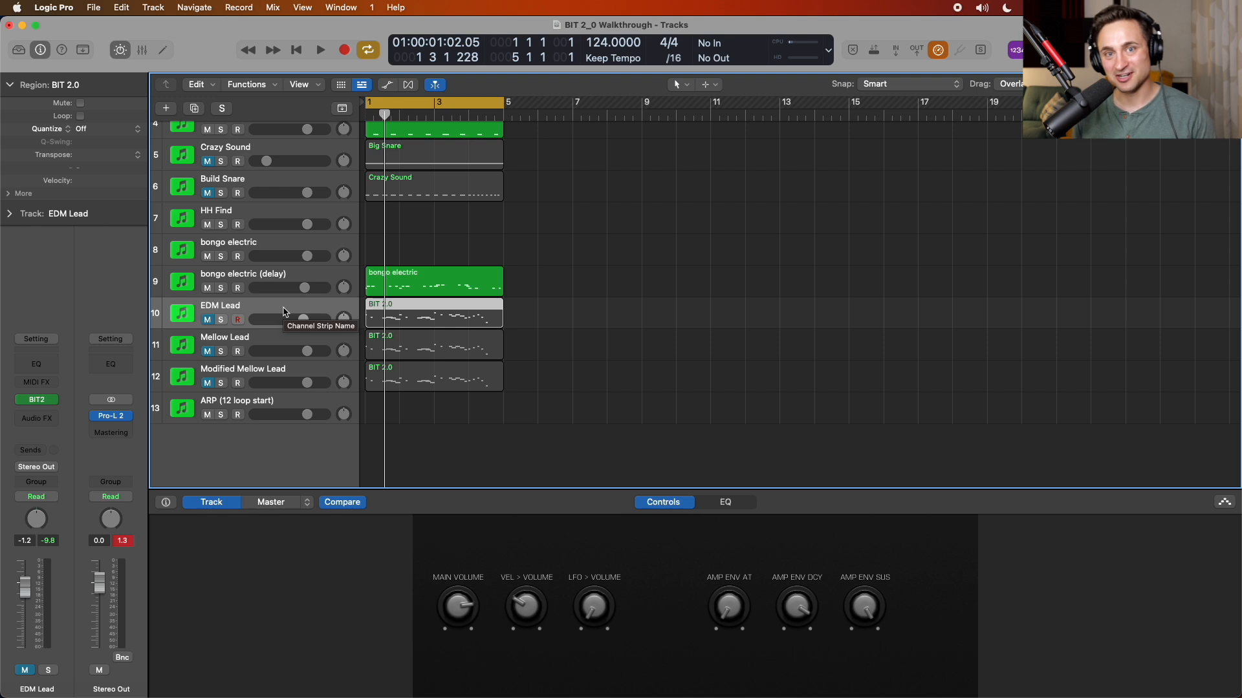
- Open the synth on the ARP (12 loop start) track and set its arp loop start to step 01 and Magic Steps to 0: Off
{"action": "left_click", "coordinate": [271, 399]}
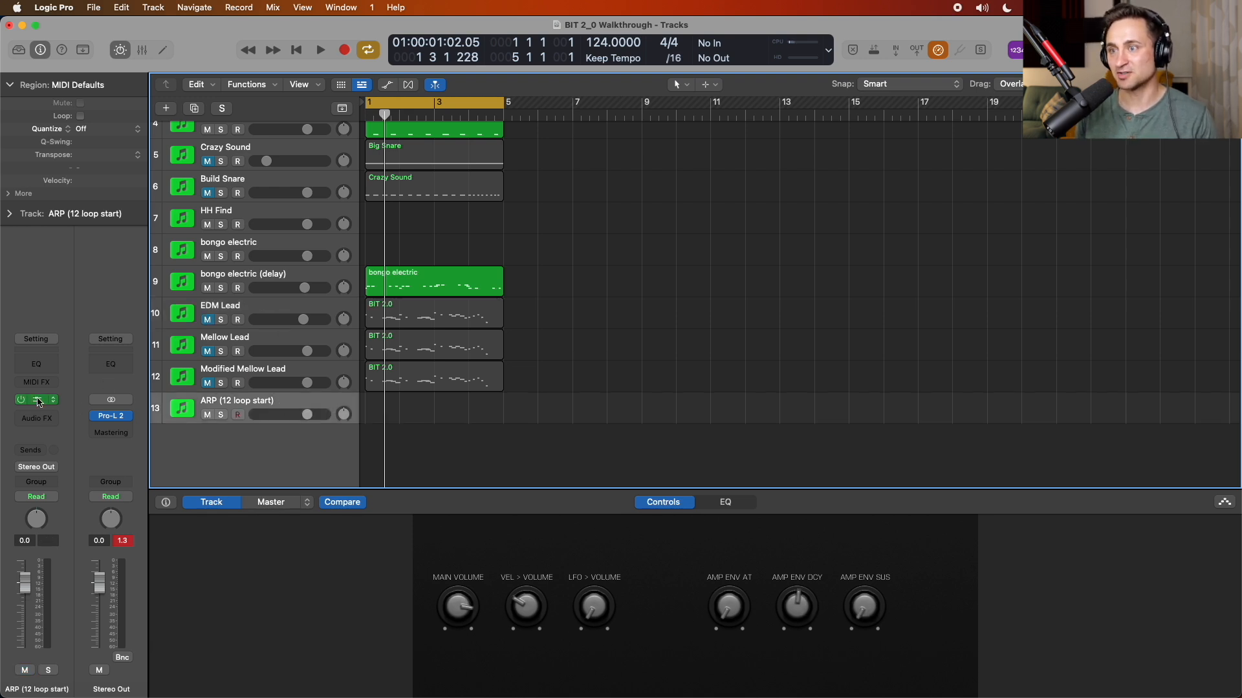
{"action": "left_click", "coordinate": [37, 400]}
{"action": "left_click_drag", "start_coordinate": [601, 127], "coordinate": [601, 92]}
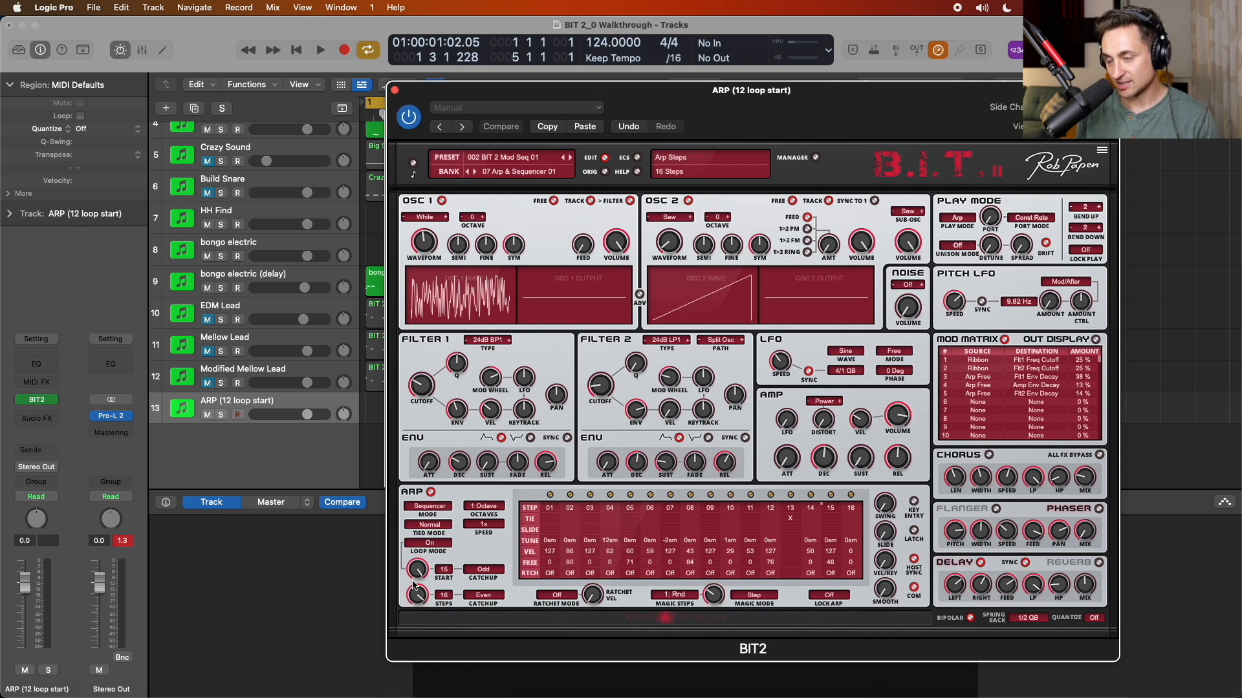
{"action": "left_click_drag", "start_coordinate": [418, 573], "coordinate": [418, 691]}
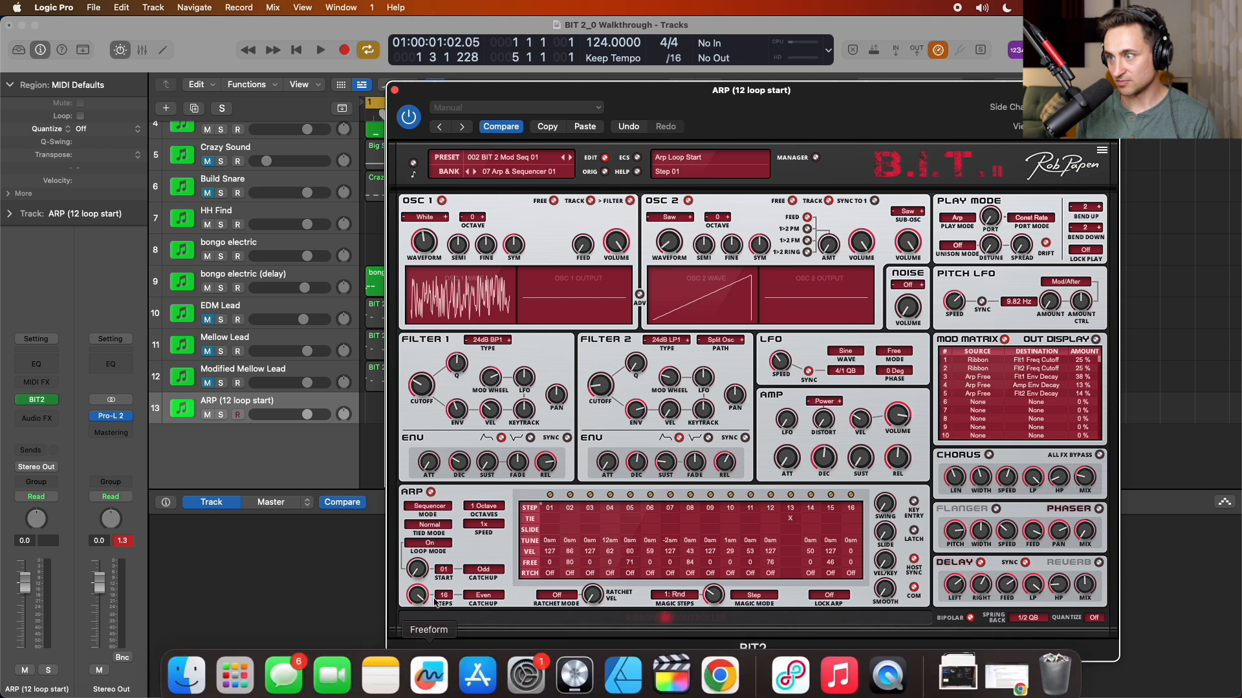
{"action": "left_click_drag", "start_coordinate": [713, 595], "coordinate": [709, 637]}
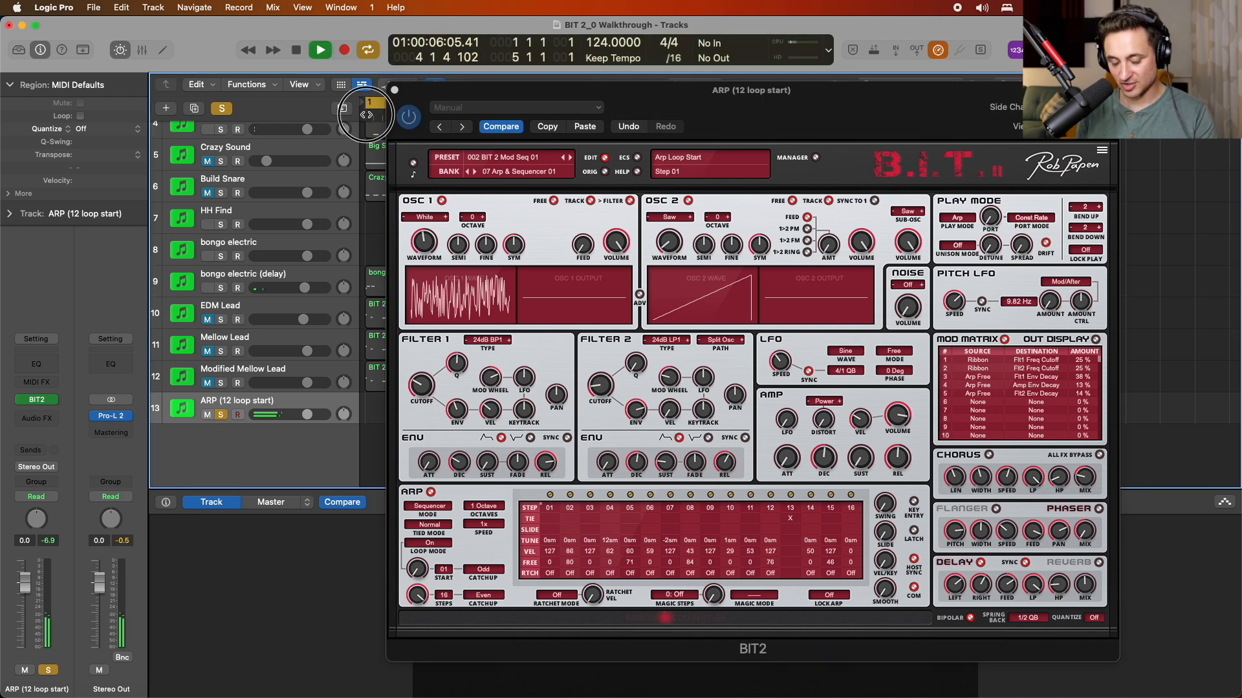
- Play the loop with the ARP track soloed, and unsolo it to hear it with the other tracks
{"action": "left_click", "coordinate": [366, 115]}
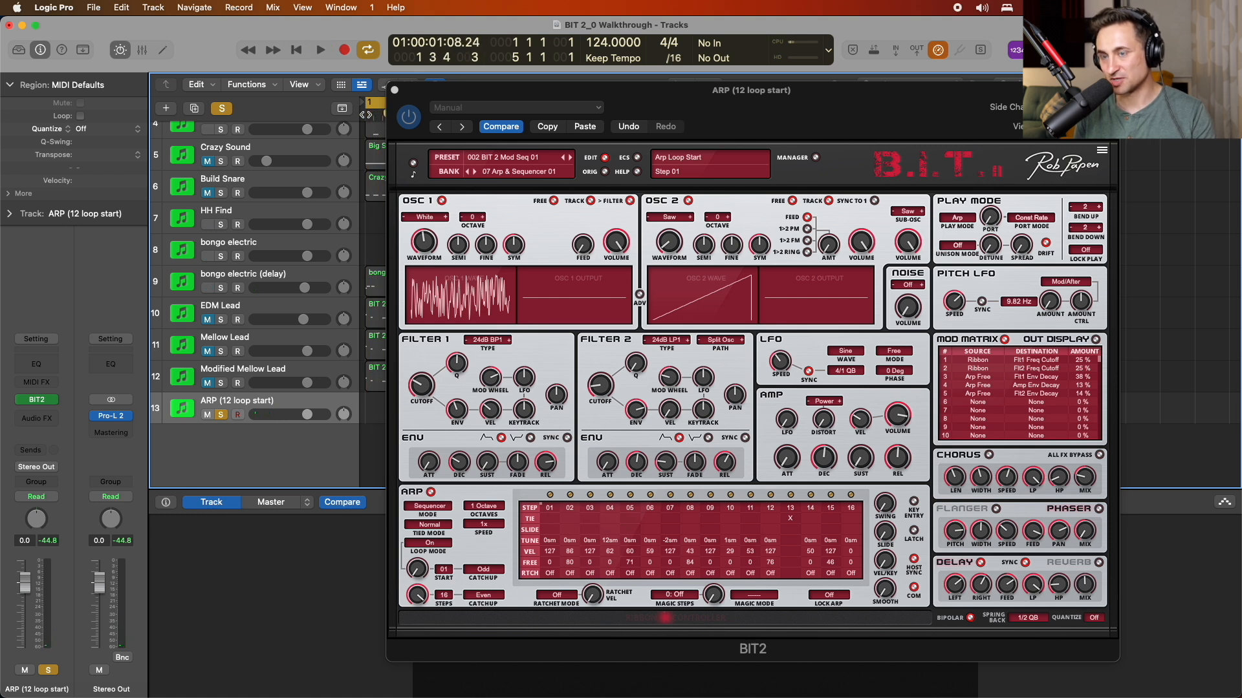
{"action": "key", "text": "space"}
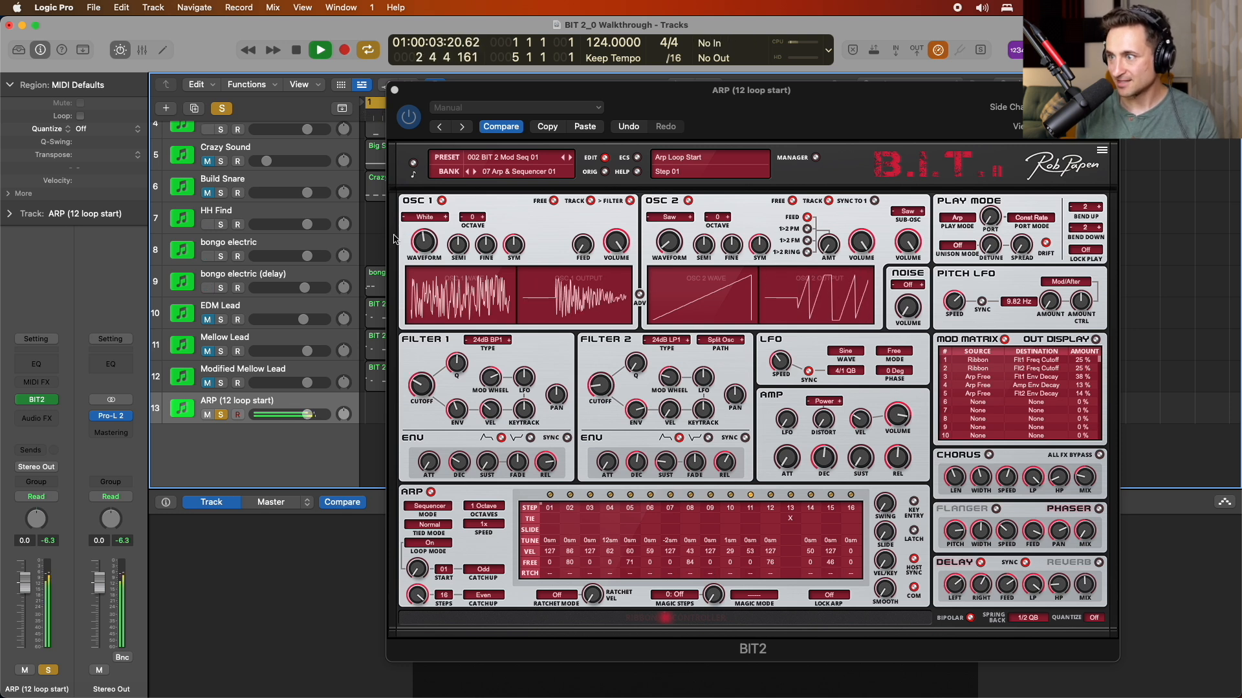
{"action": "key", "text": "s"}
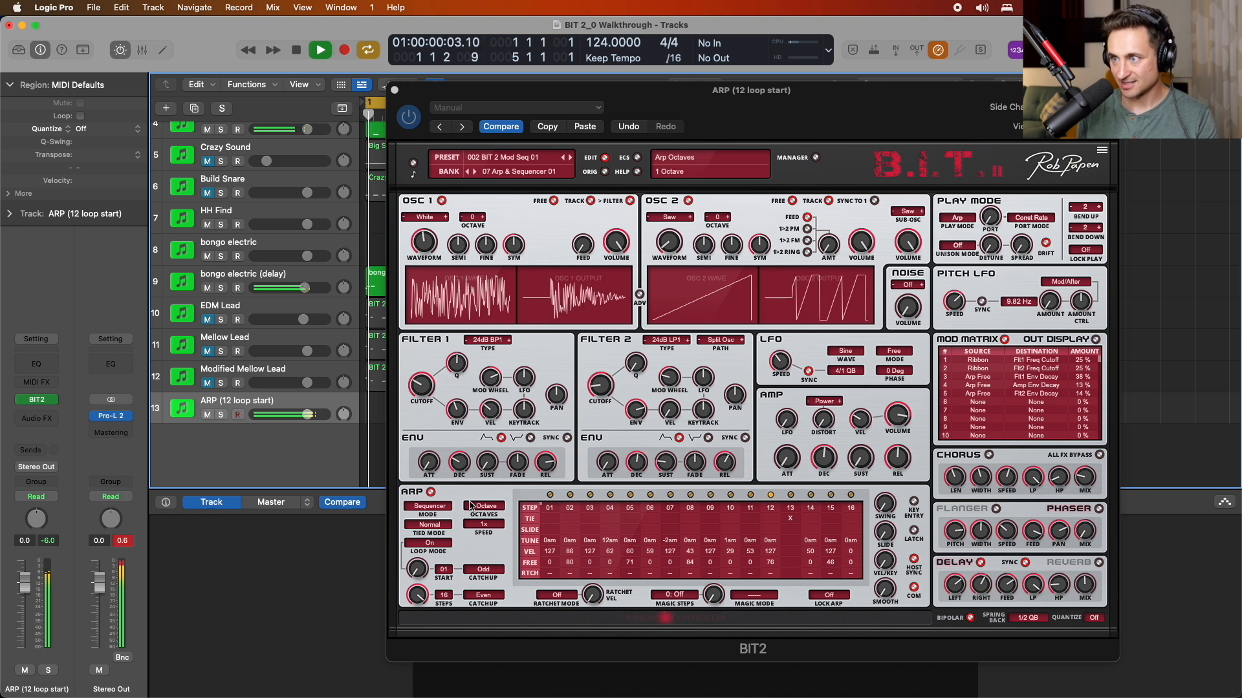
- Lower the Tuned Kick track's volume to -12.8 dB and reselect the ARP (12 loop start) track
{"action": "scroll", "coordinate": [254, 219], "scroll_direction": "up", "scroll_amount": 3}
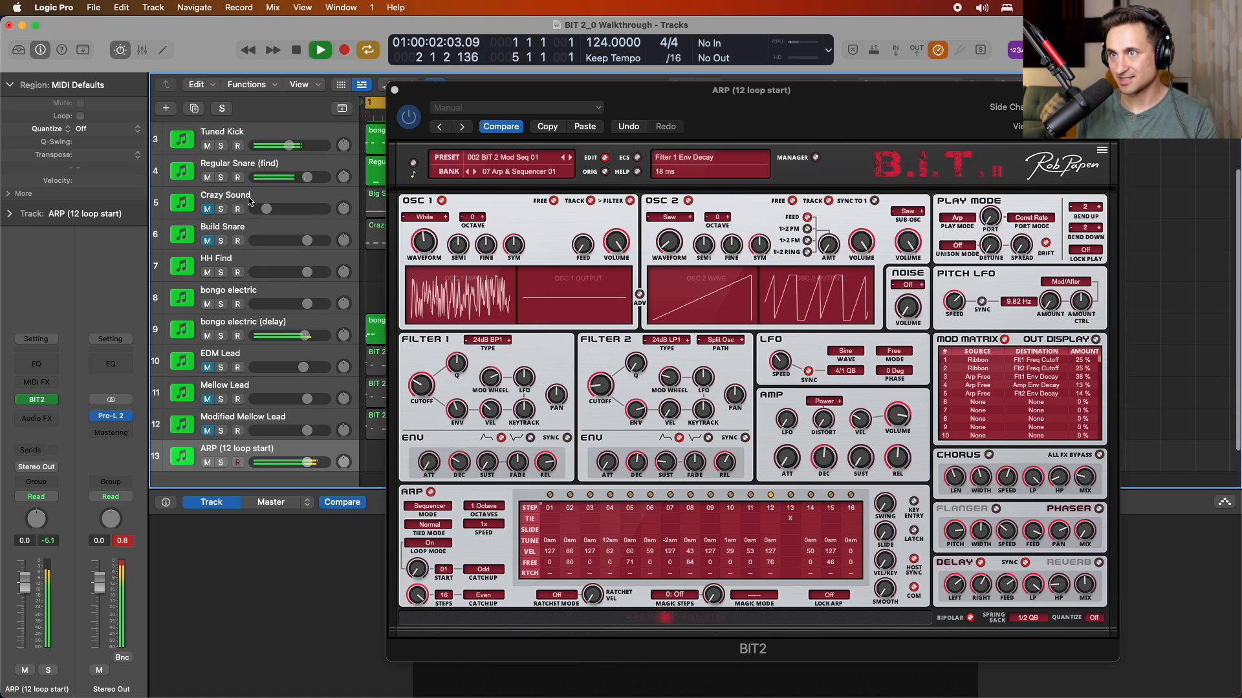
{"action": "scroll", "coordinate": [268, 193], "scroll_direction": "up", "scroll_amount": 2}
{"action": "left_click_drag", "start_coordinate": [289, 207], "coordinate": [273, 210]}
{"action": "scroll", "coordinate": [282, 362], "scroll_direction": "down", "scroll_amount": 4}
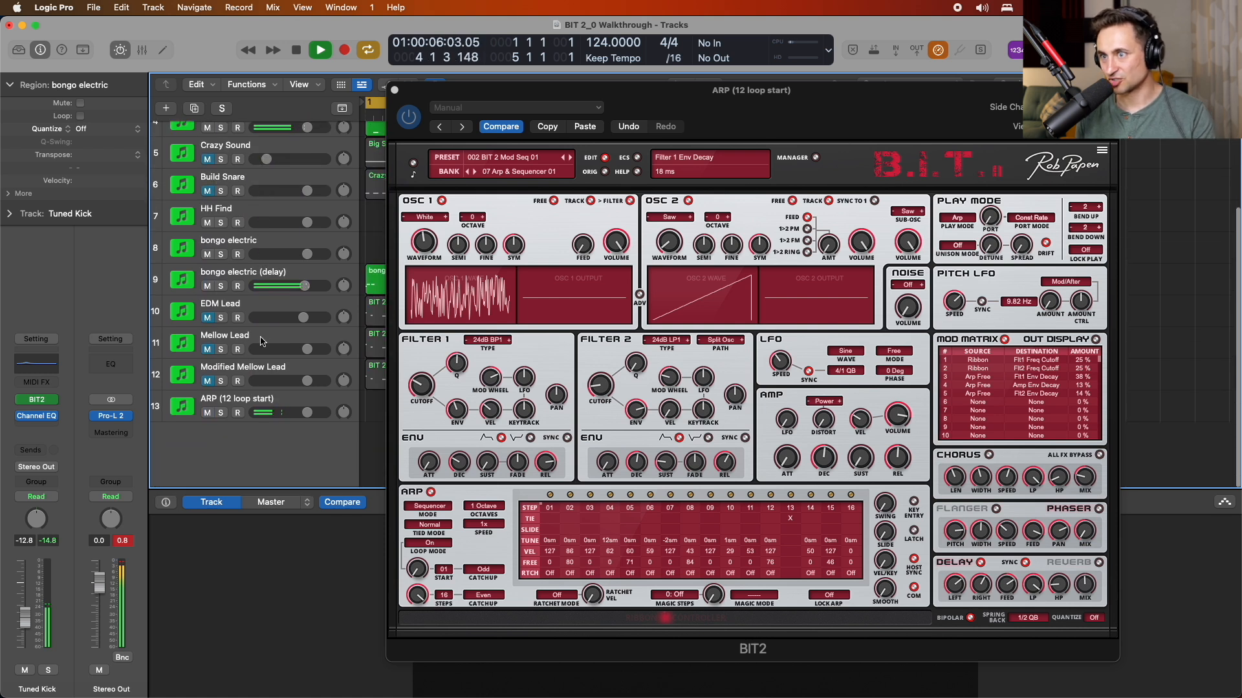
{"action": "left_click", "coordinate": [282, 407]}
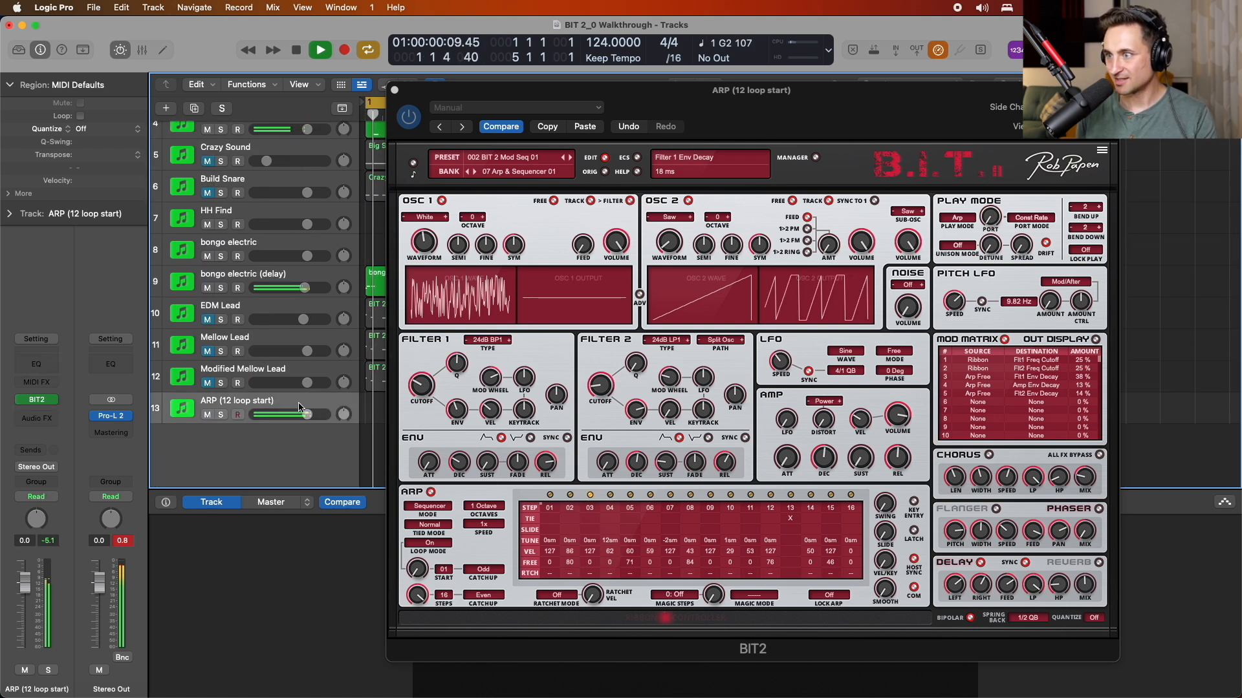
- Audition the arp with its loop start at steps 07, 13 and 15 during playback
{"action": "left_click", "coordinate": [422, 574]}
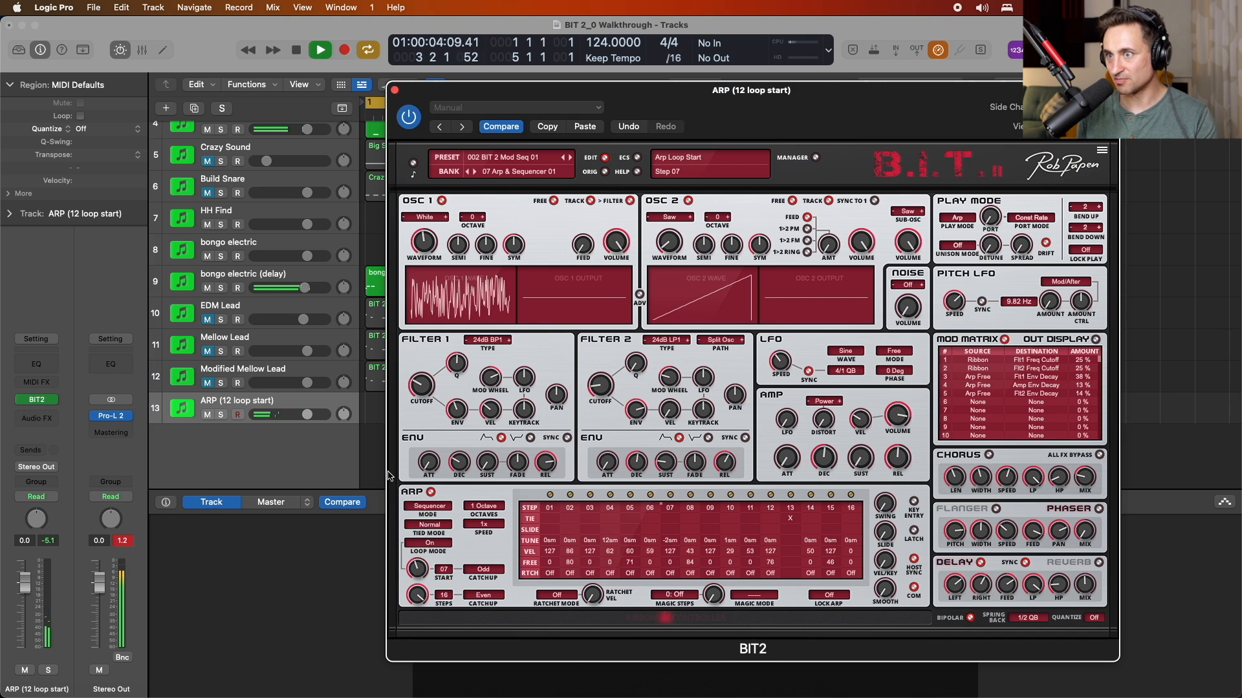
{"action": "left_click_drag", "start_coordinate": [417, 569], "coordinate": [422, 522]}
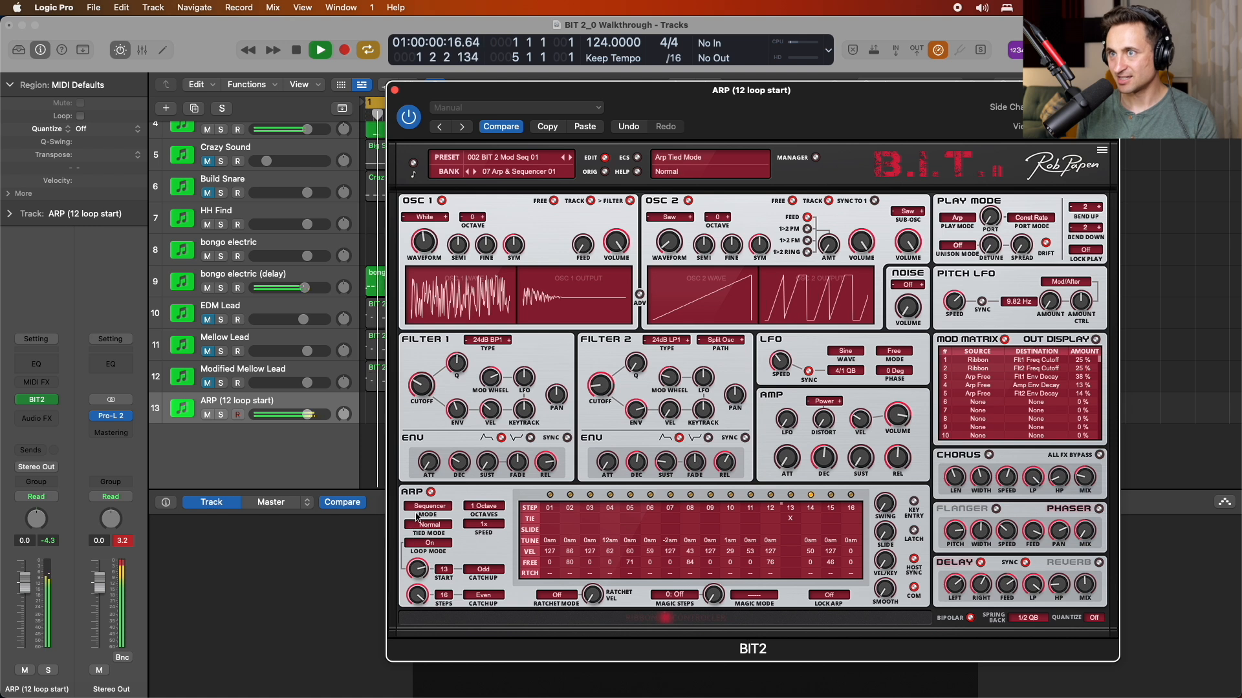
{"action": "scroll", "coordinate": [329, 349], "scroll_direction": "up", "scroll_amount": 5}
{"action": "scroll", "coordinate": [329, 353], "scroll_direction": "down", "scroll_amount": 3}
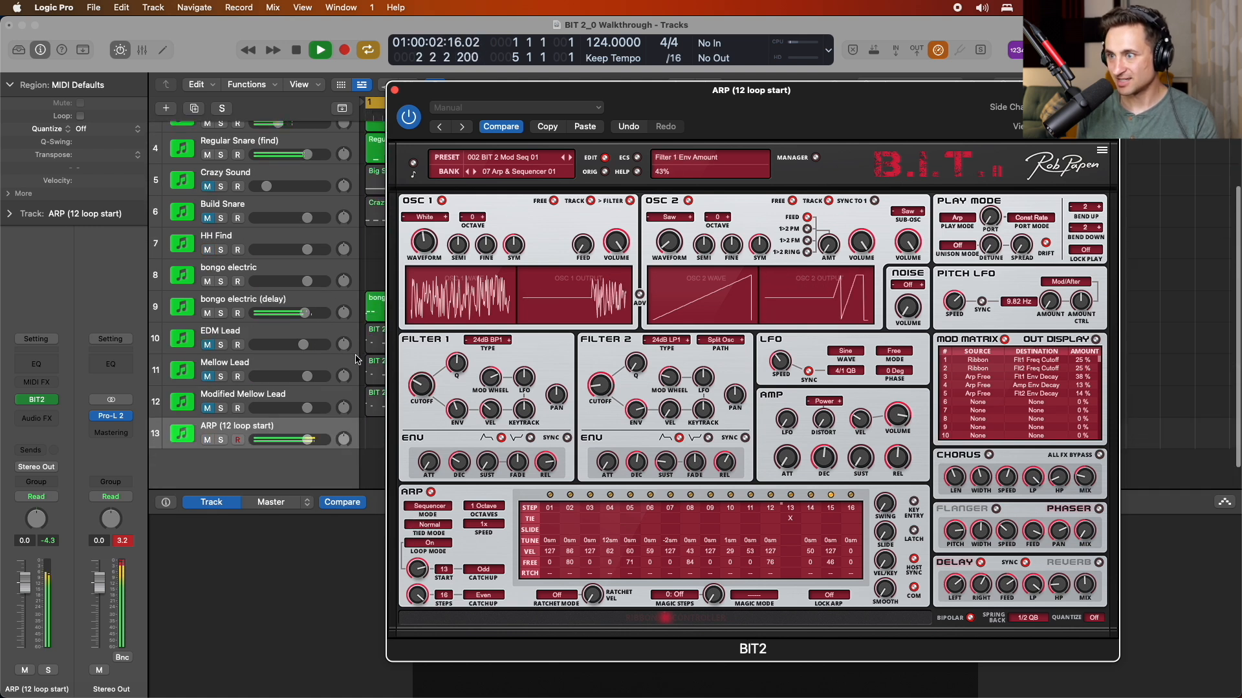
{"action": "left_click", "coordinate": [414, 569]}
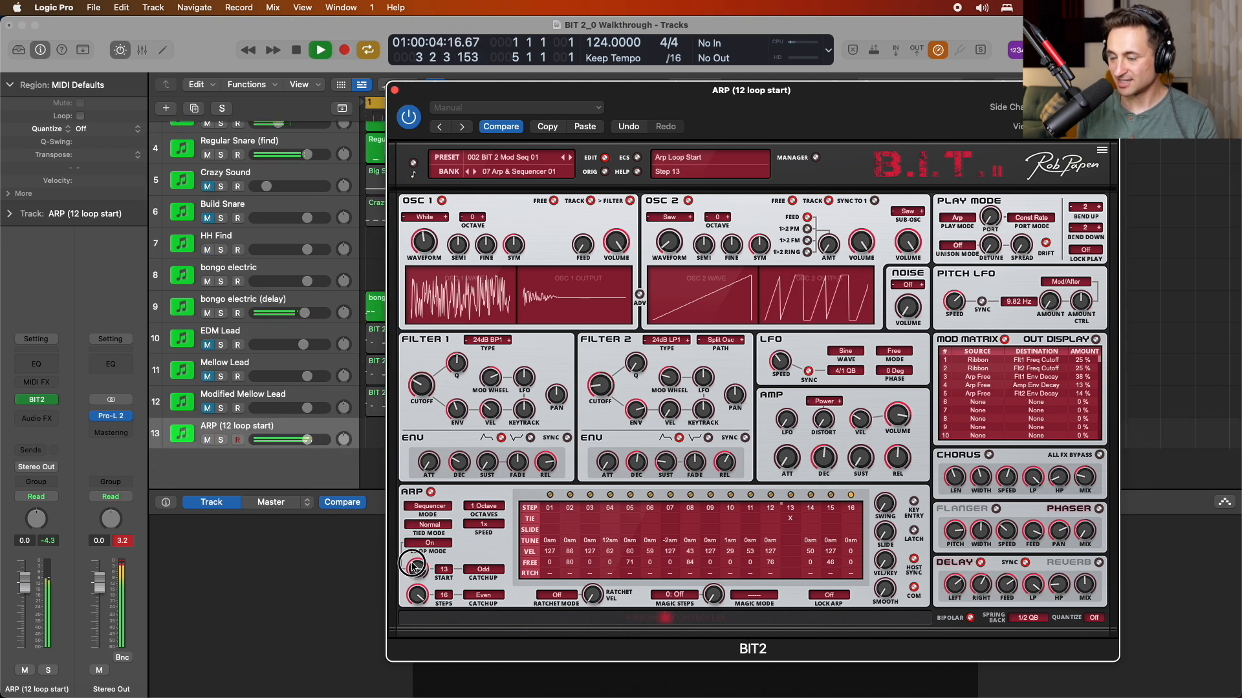
{"action": "left_click_drag", "start_coordinate": [413, 561], "coordinate": [414, 554]}
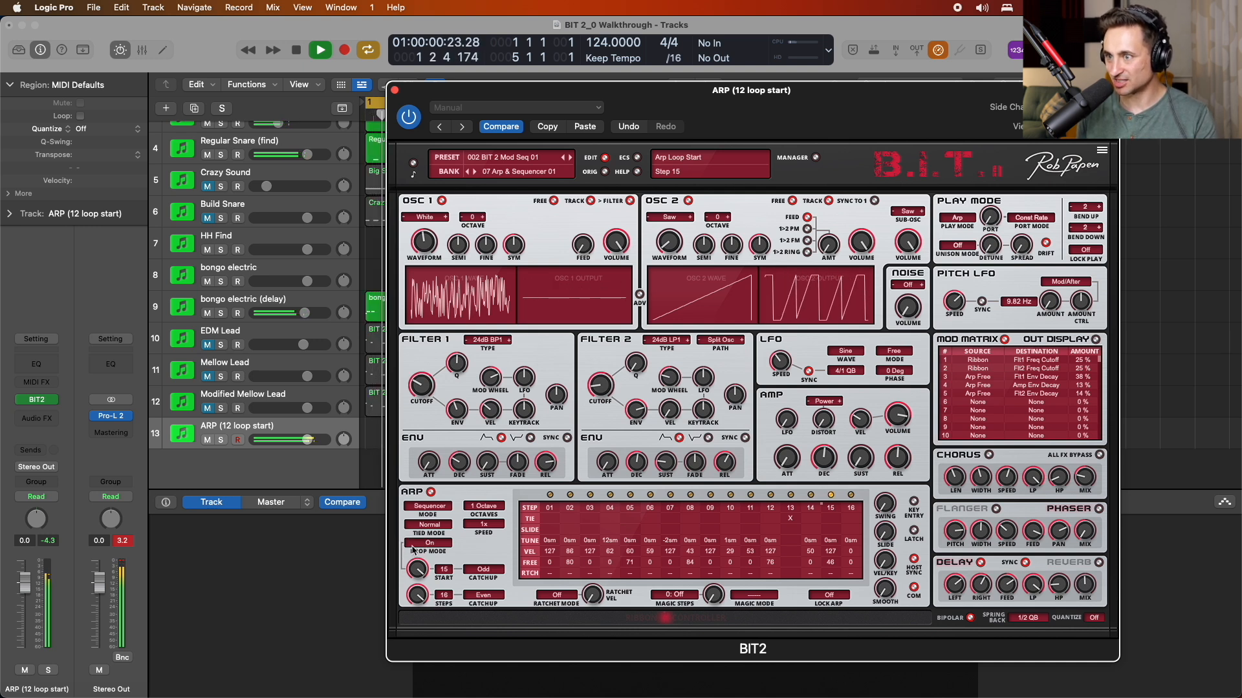
{"action": "left_click", "coordinate": [416, 543]}
- Lower the Tuned Kick track's volume further and set the arp loop start to step 13
{"action": "scroll", "coordinate": [276, 226], "scroll_direction": "up", "scroll_amount": 3}
{"action": "left_click_drag", "start_coordinate": [278, 206], "coordinate": [265, 206]}
{"action": "left_click_drag", "start_coordinate": [417, 570], "coordinate": [418, 593]}
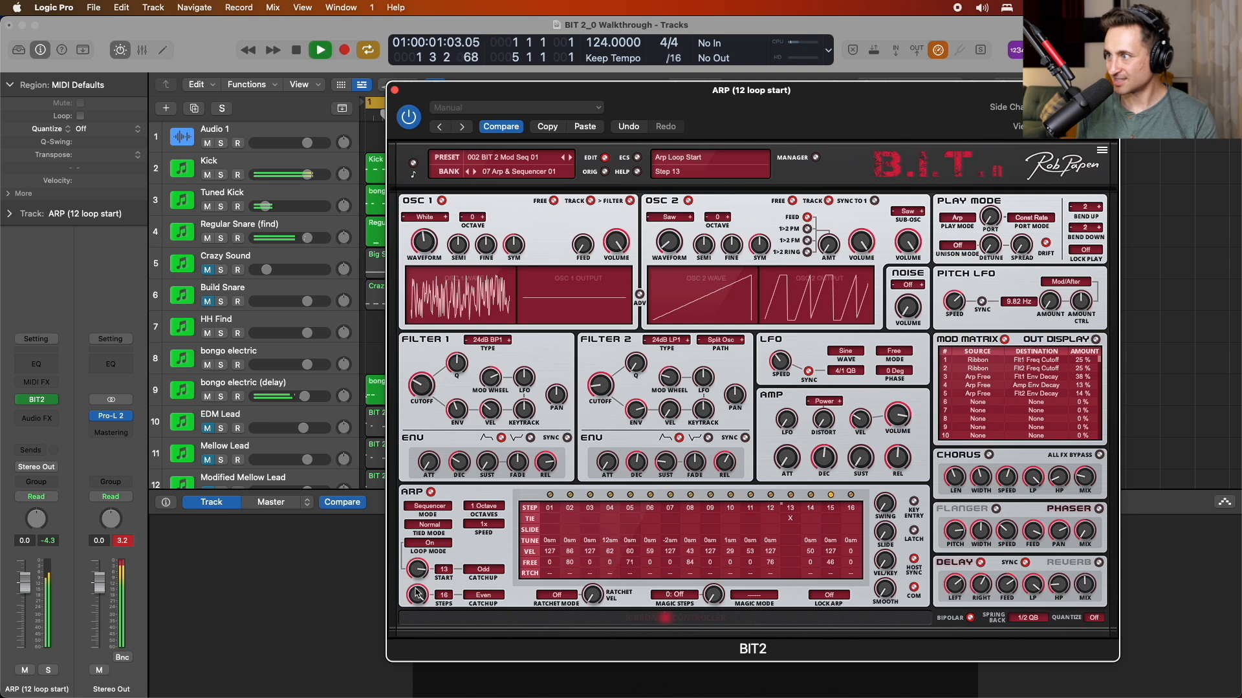
- Set the arp's Magic Steps to 2: Set Rnd and compare loop starts at steps 01 and 13
{"action": "left_click", "coordinate": [980, 562]}
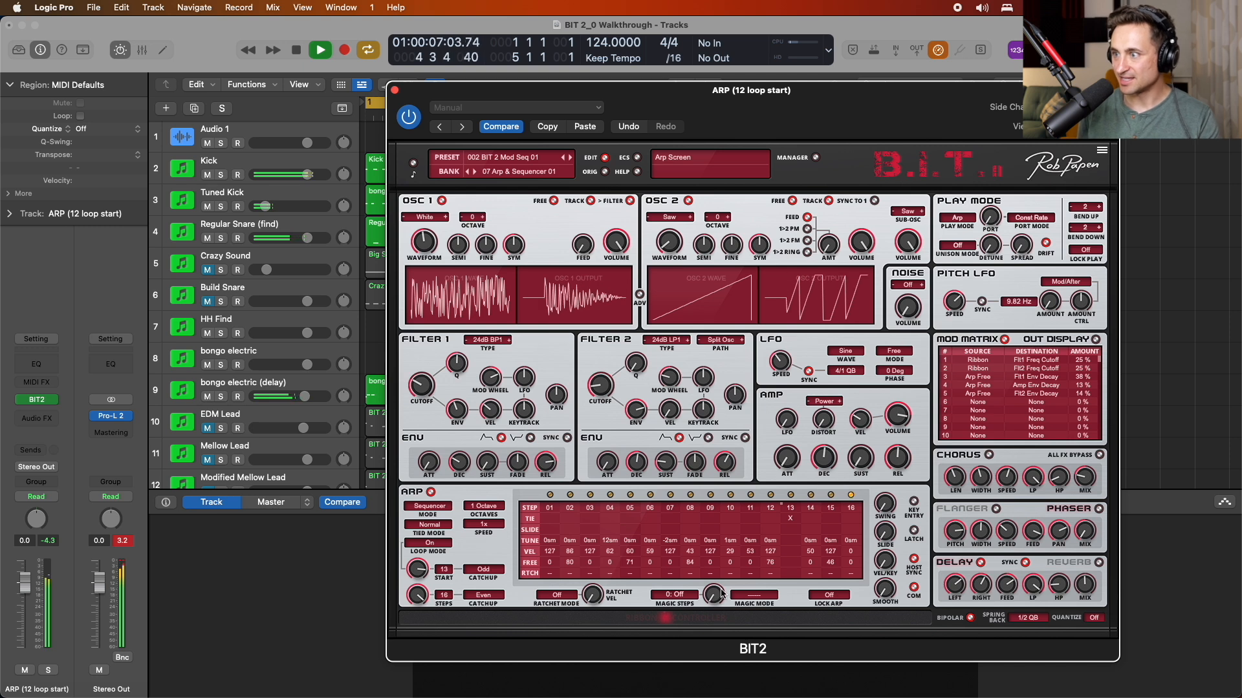
{"action": "left_click_drag", "start_coordinate": [715, 591], "coordinate": [714, 552]}
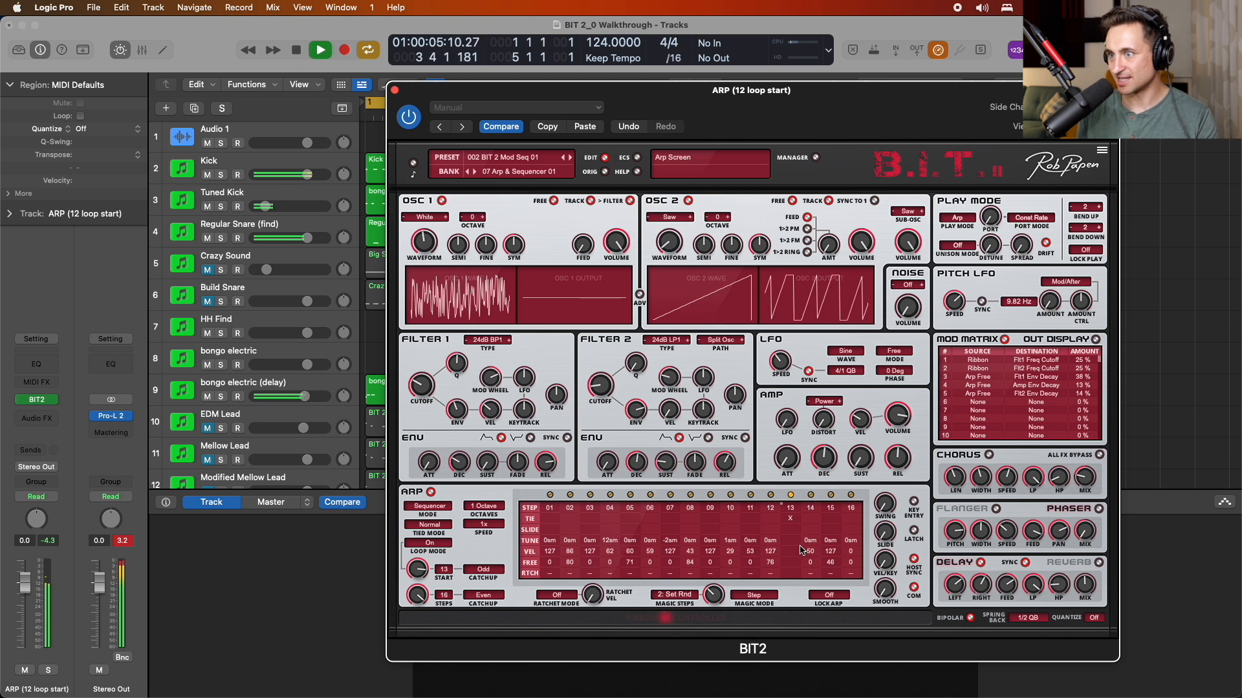
{"action": "left_click_drag", "start_coordinate": [412, 575], "coordinate": [410, 687]}
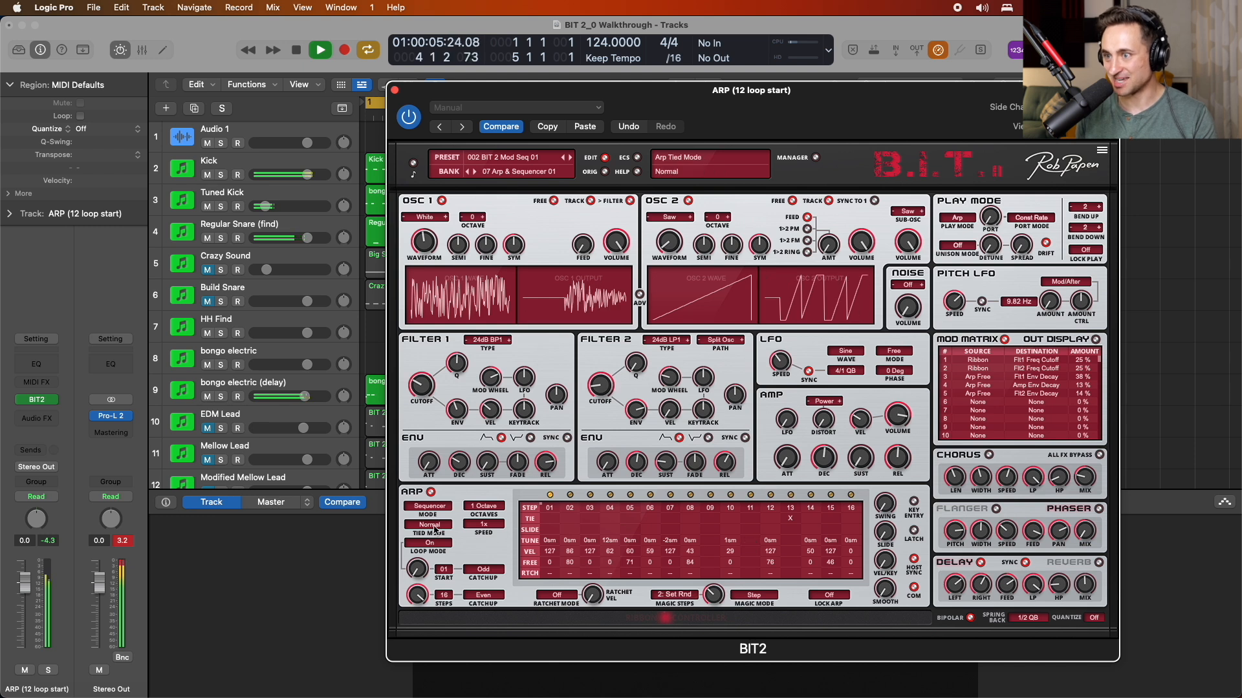
{"action": "left_click_drag", "start_coordinate": [421, 570], "coordinate": [415, 471]}
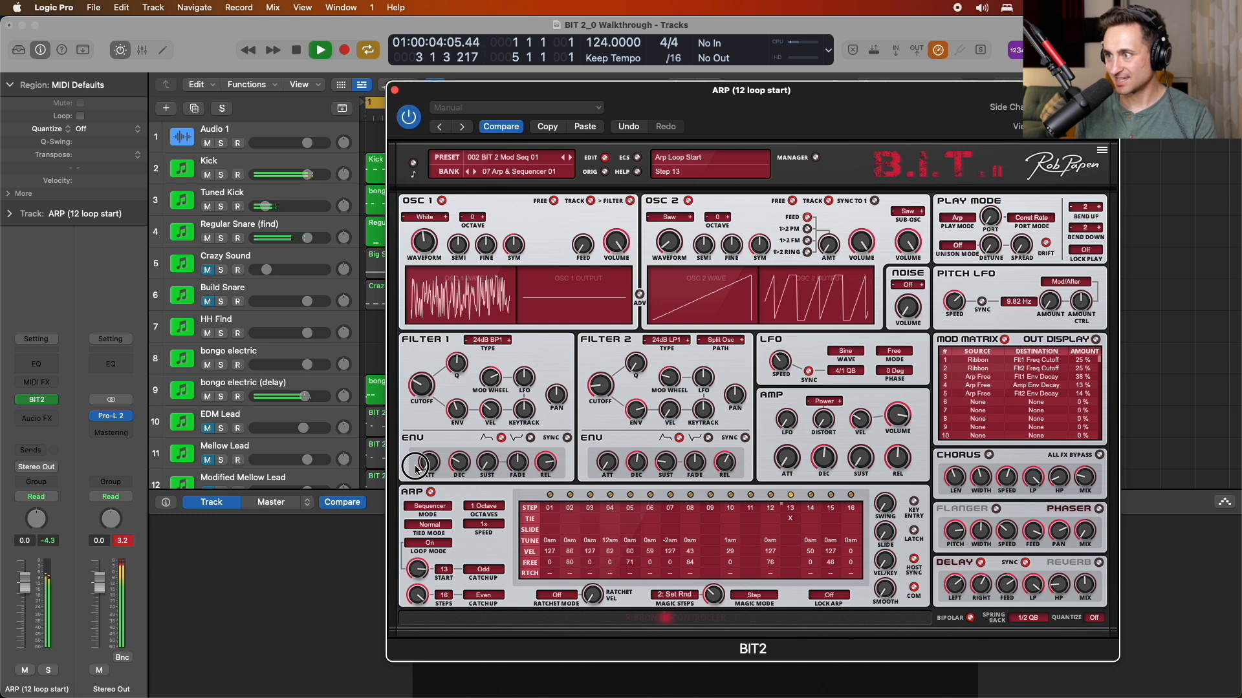
{"action": "left_click_drag", "start_coordinate": [415, 465], "coordinate": [415, 461]}
- Set the arp's Magic Steps to 1: Rnd, its loop start to step 01 and its length to 12 steps
{"action": "left_click", "coordinate": [711, 593]}
{"action": "mouse_move", "coordinate": [711, 594]}
{"action": "left_mouse_down"}
{"action": "mouse_move", "coordinate": [712, 576]}
{"action": "mouse_move", "coordinate": [708, 613]}
{"action": "left_mouse_up"}
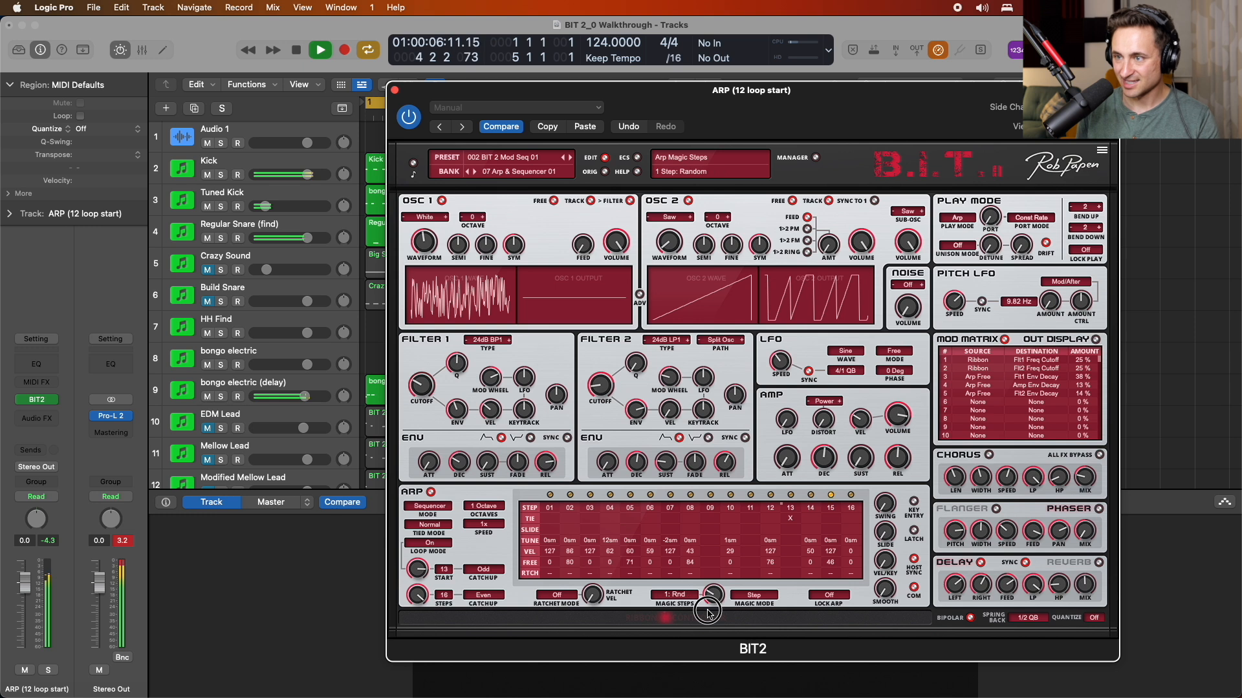
{"action": "left_click_drag", "start_coordinate": [417, 568], "coordinate": [399, 682]}
{"action": "left_click", "coordinate": [417, 598]}
{"action": "left_click_drag", "start_coordinate": [417, 614], "coordinate": [414, 643]}
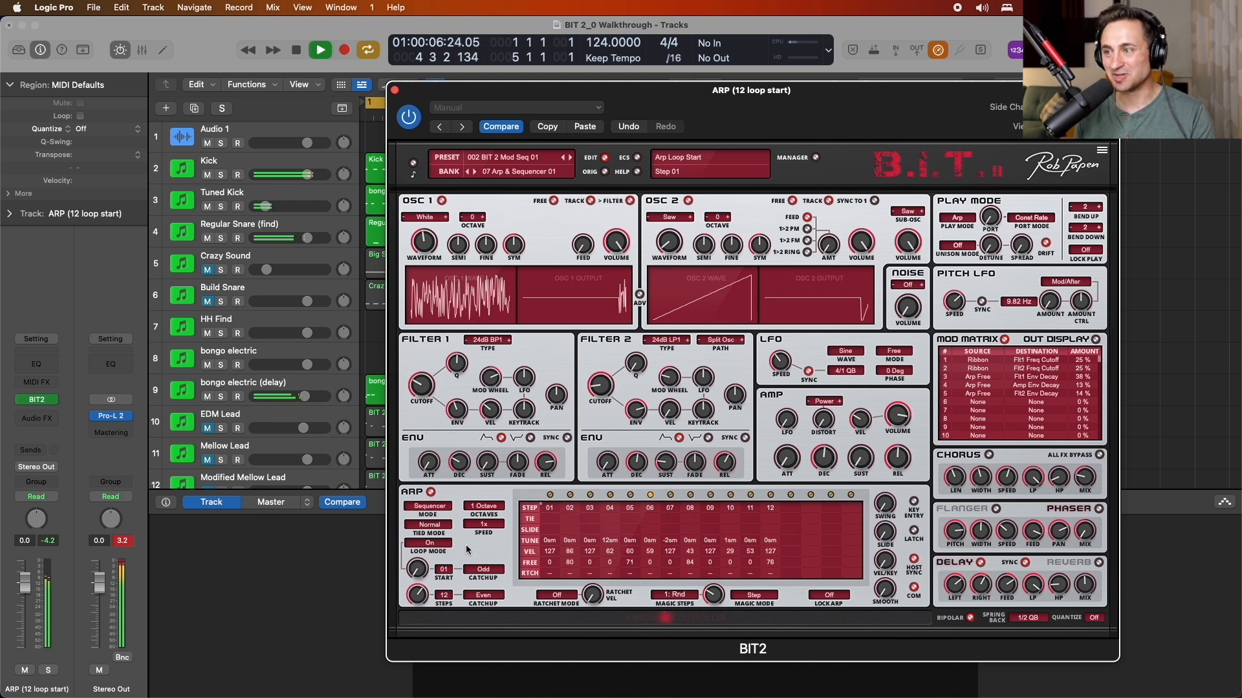
- Try an arp loop start at step 07, restore step 01 with 16 steps, and set Magic Steps to 2: Set Rnd
{"action": "left_click_drag", "start_coordinate": [421, 566], "coordinate": [427, 504]}
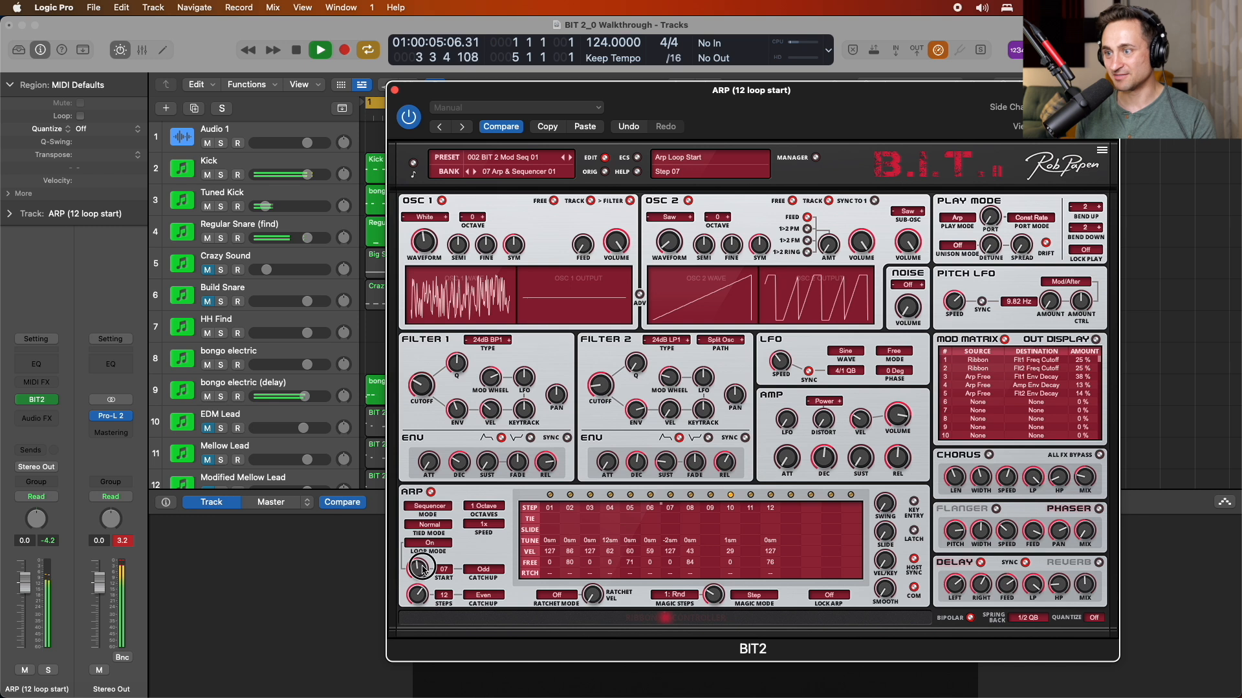
{"action": "left_click_drag", "start_coordinate": [419, 596], "coordinate": [428, 515]}
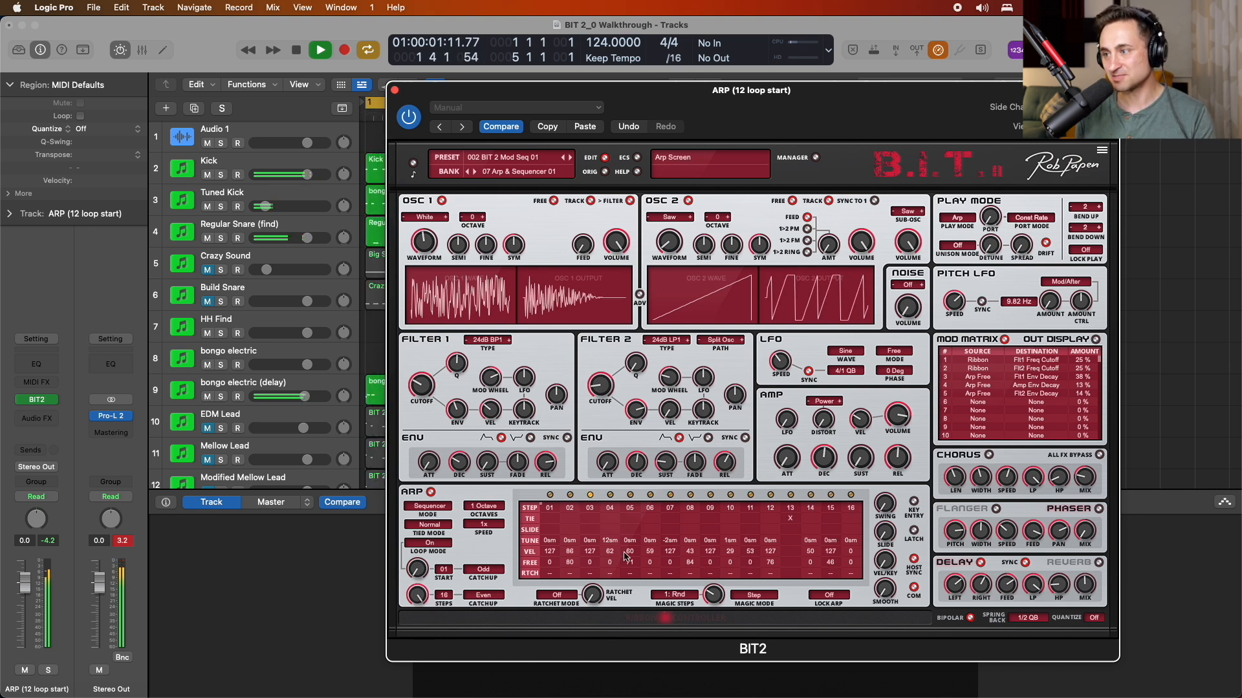
{"action": "left_click_drag", "start_coordinate": [713, 595], "coordinate": [714, 591]}
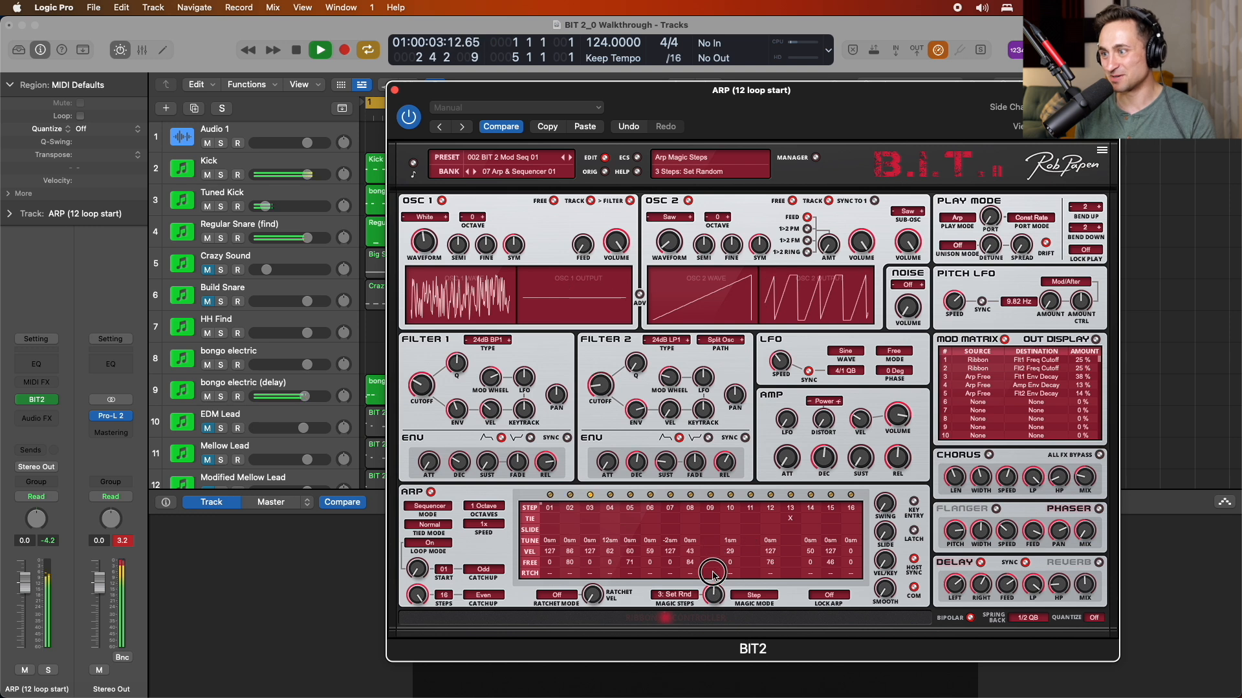
- Examine the arp's Magic Mode options, keeping the mode on Step
{"action": "left_click", "coordinate": [763, 595]}
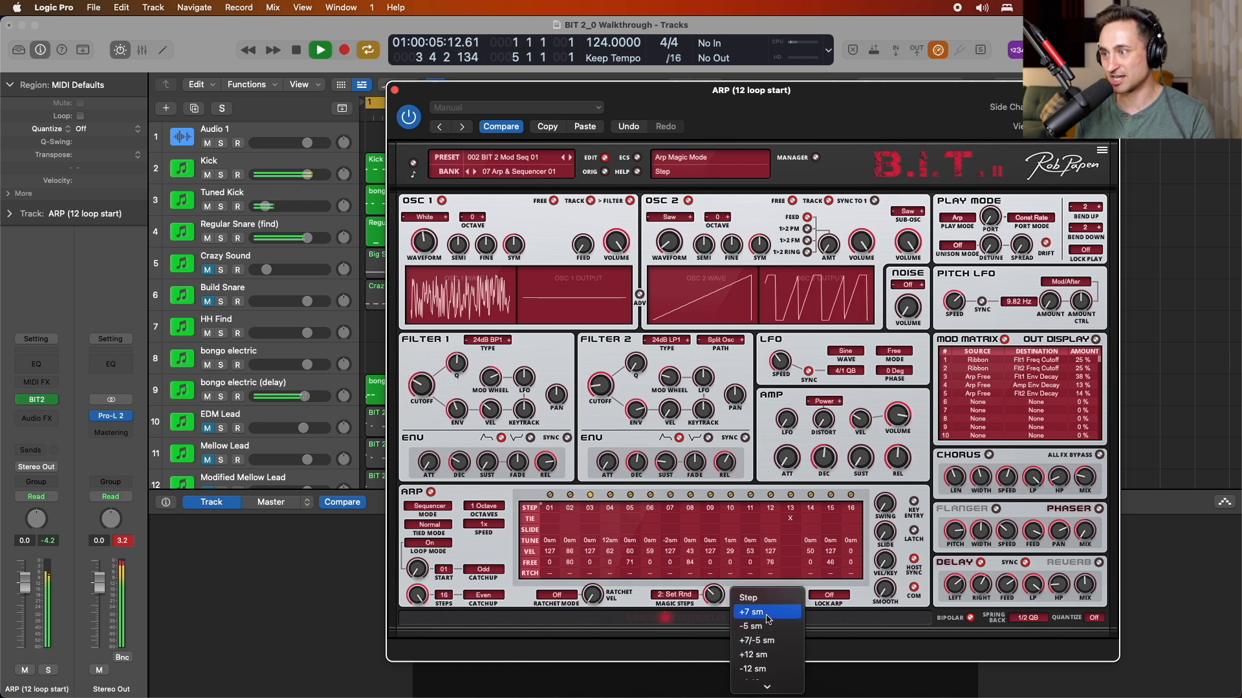
{"action": "left_click", "coordinate": [764, 602]}
{"action": "left_click", "coordinate": [763, 598]}
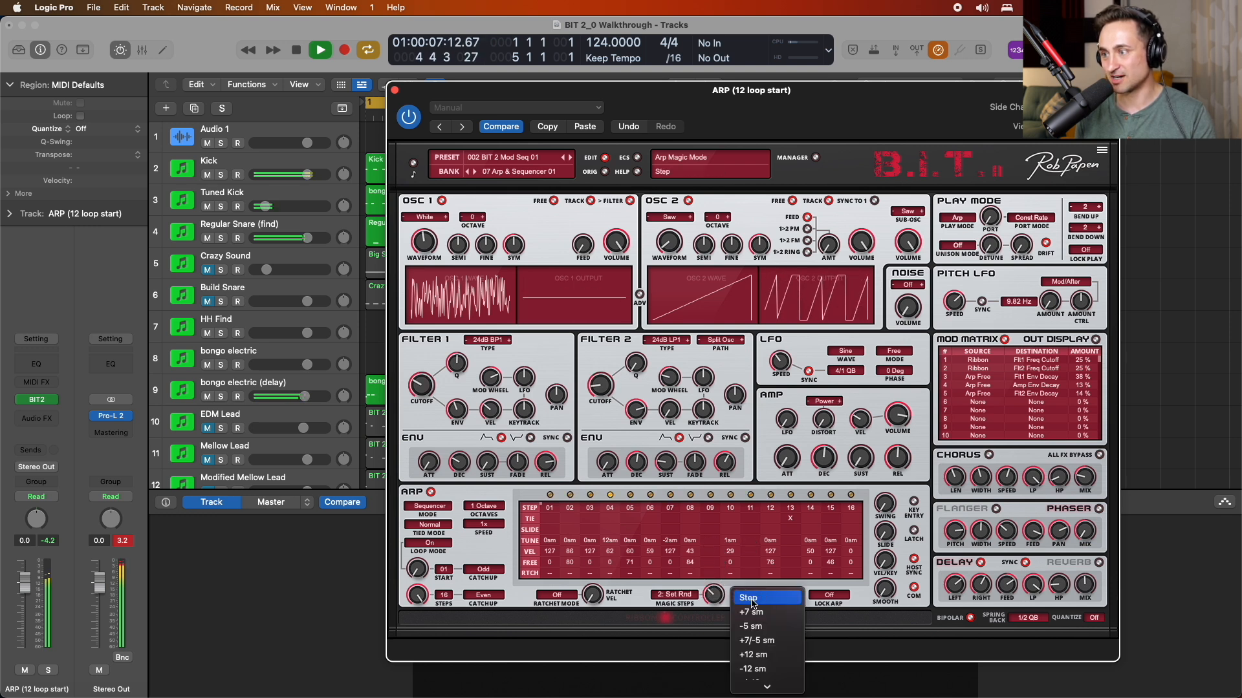
{"action": "scroll", "coordinate": [755, 627], "scroll_direction": "down", "scroll_amount": 3}
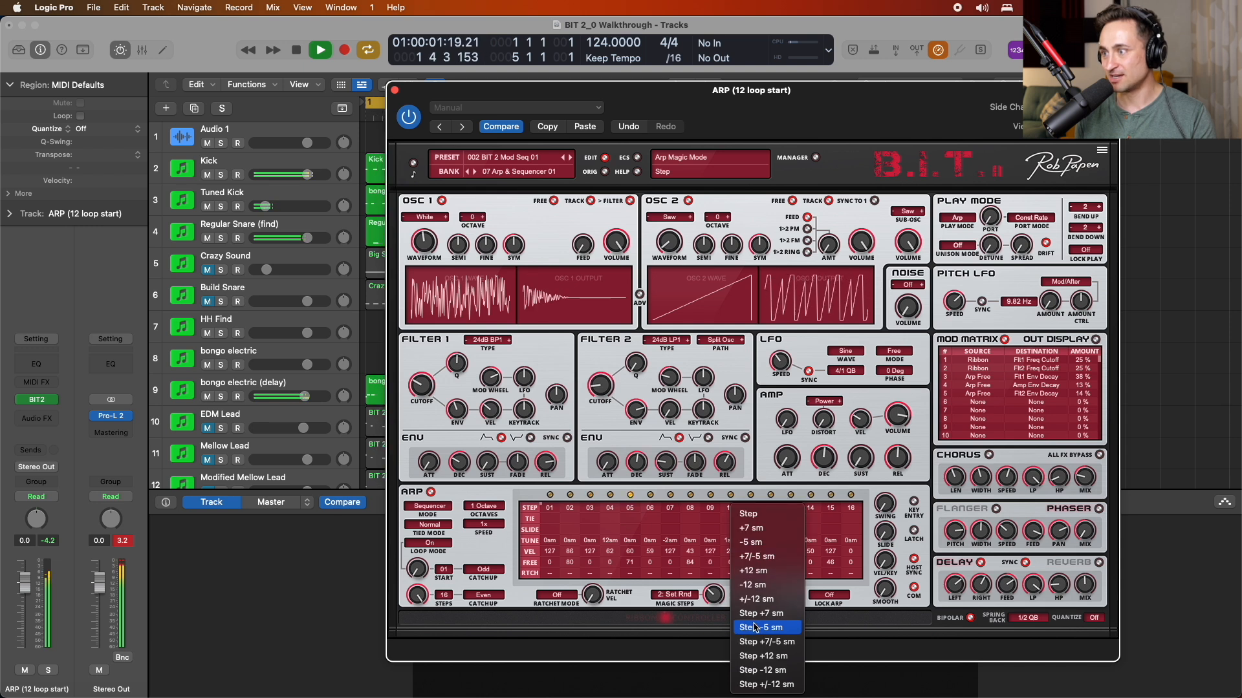
{"action": "left_click", "coordinate": [675, 623]}
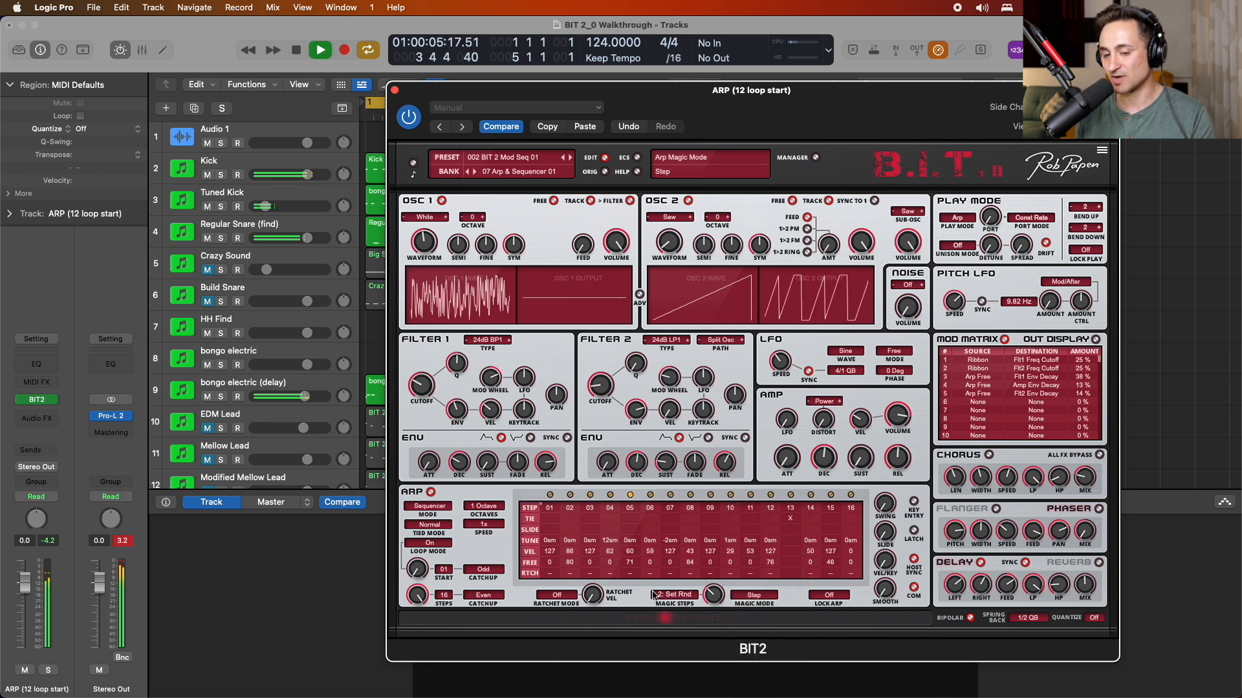